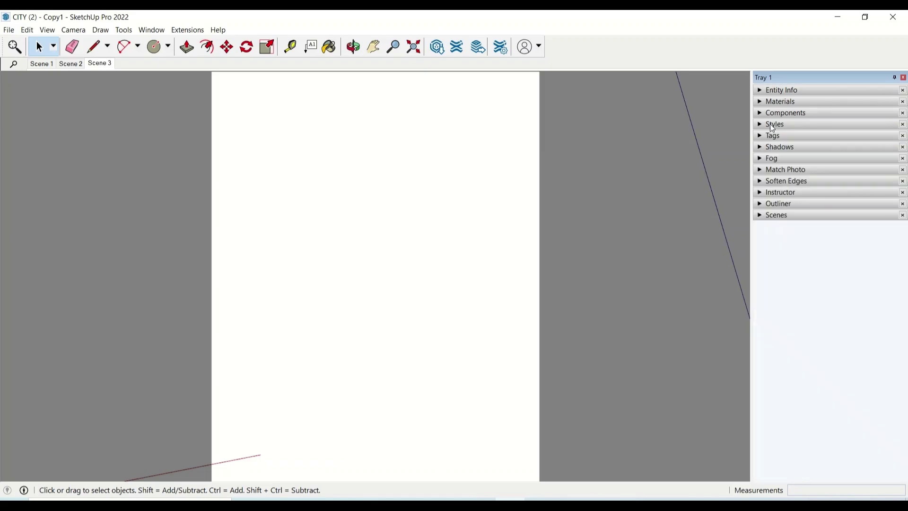
Open the shadow settings and set the model's shadow time to about 05:22 AM
{"action": "left_click", "coordinate": [779, 147]}
{"action": "left_click", "coordinate": [828, 179]}
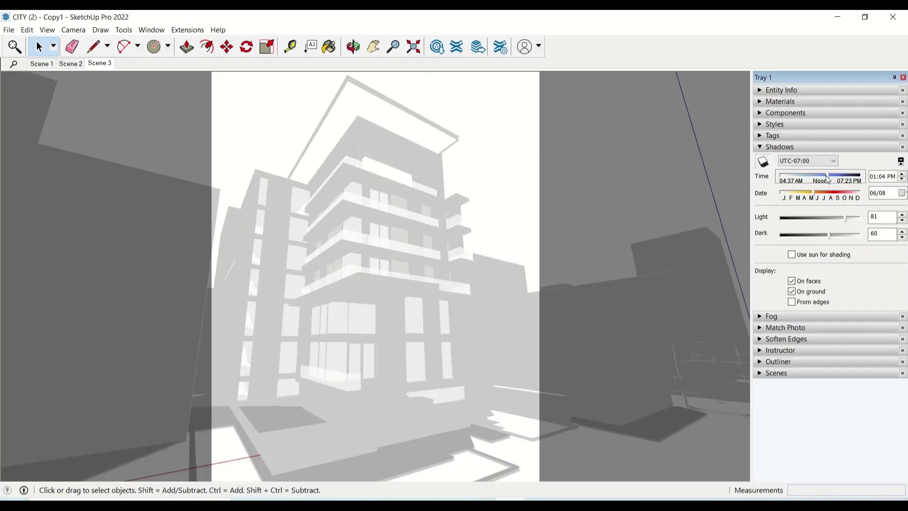
{"action": "left_click_drag", "start_coordinate": [811, 178], "coordinate": [783, 177]}
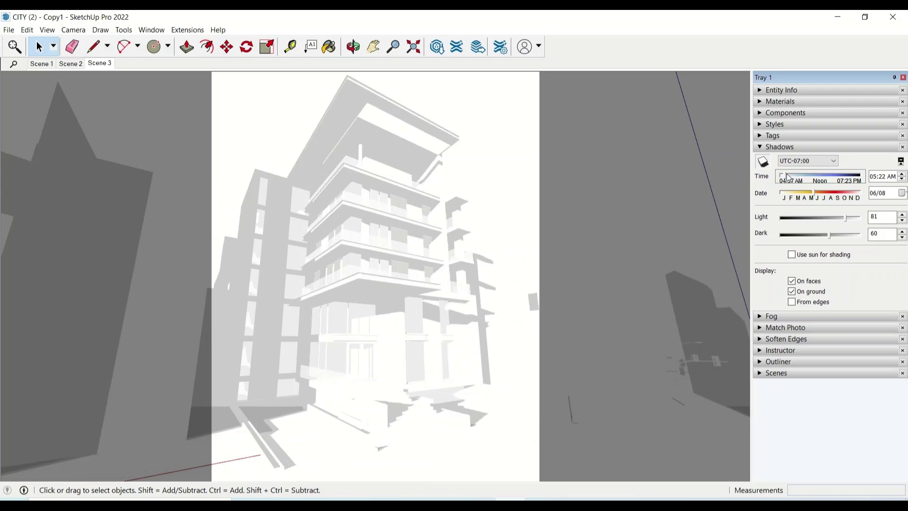
Export the current building view as a 2D graphic named cc1
{"action": "left_click", "coordinate": [8, 30]}
{"action": "mouse_move", "coordinate": [31, 224]}
{"action": "left_click", "coordinate": [206, 226]}
{"action": "type", "text": "cc1"}
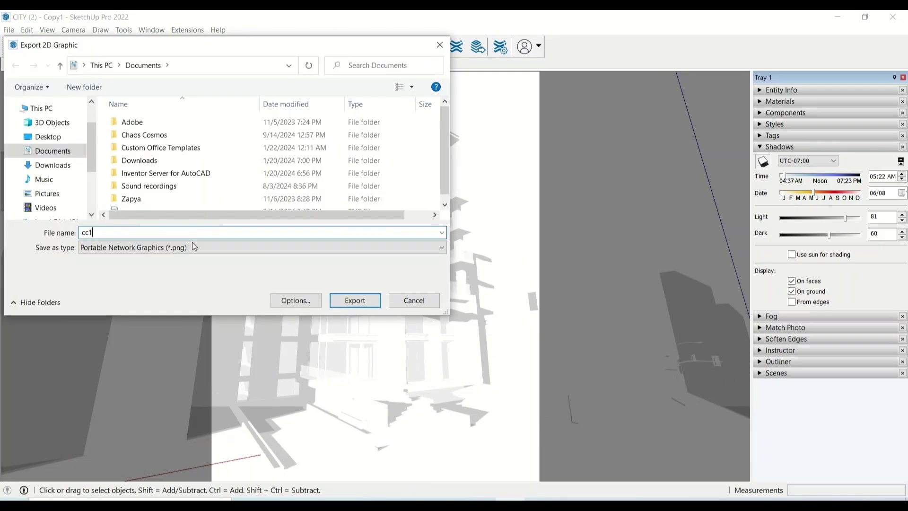
{"action": "left_click", "coordinate": [130, 255]}
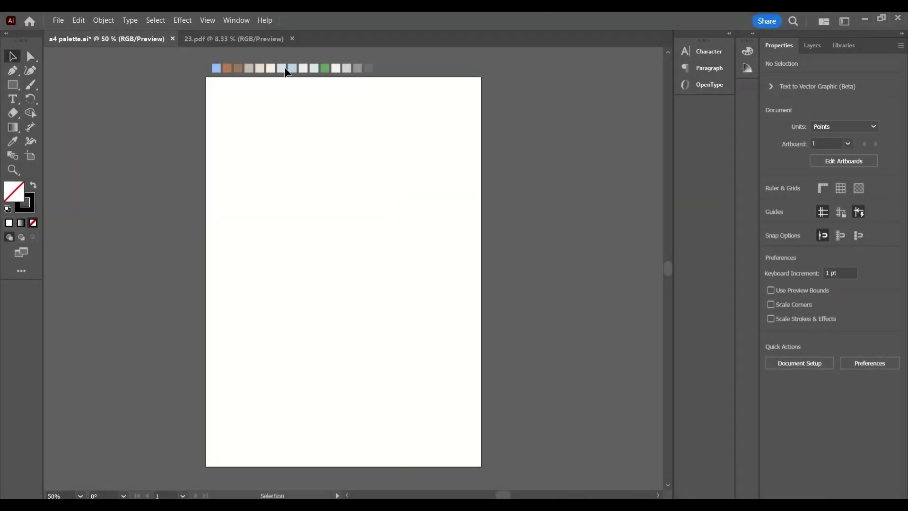
In Illustrator, copy all linework from 23.pdf and paste it into the a4 palette.ai document
{"action": "left_click", "coordinate": [386, 95]}
{"action": "left_click", "coordinate": [399, 217]}
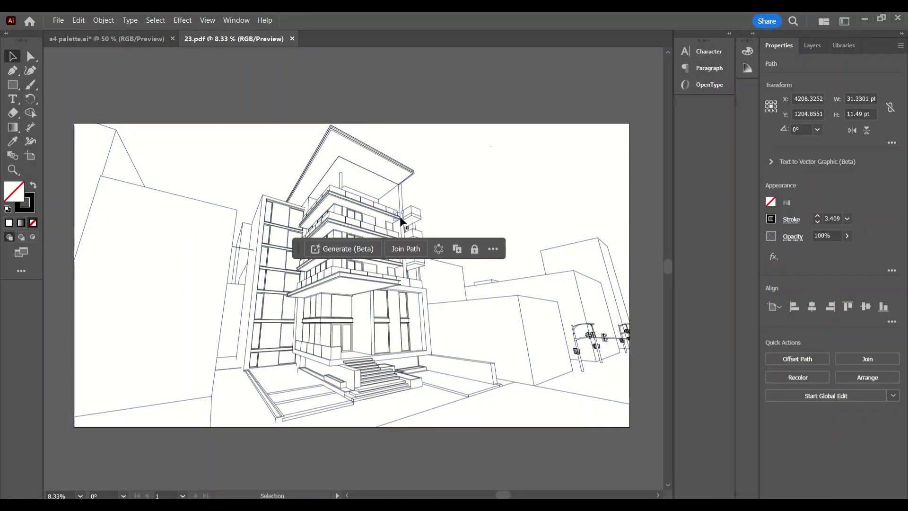
{"action": "key", "text": "ctrl+a"}
{"action": "key", "text": "v"}
{"action": "left_click", "coordinate": [108, 38]}
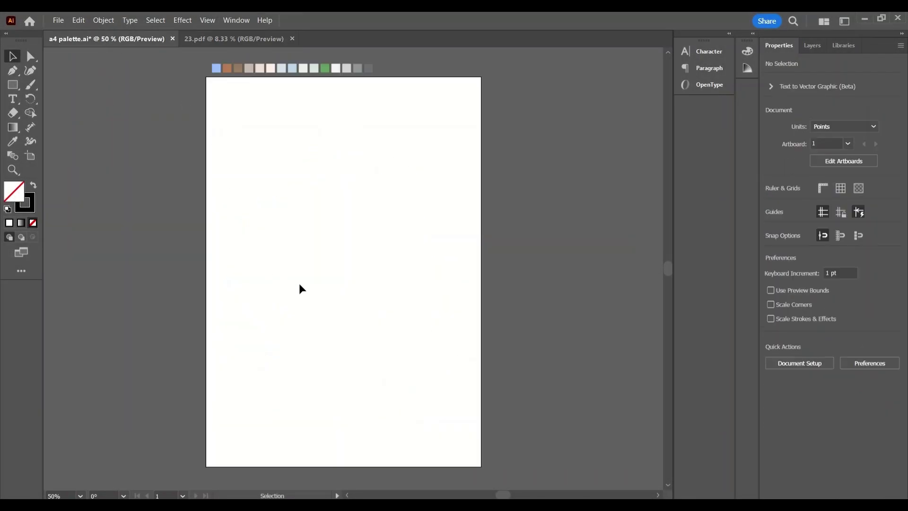
{"action": "key", "text": "ctrl+v"}
{"action": "scroll", "coordinate": [307, 282], "scroll_direction": "down", "scroll_amount": 6}
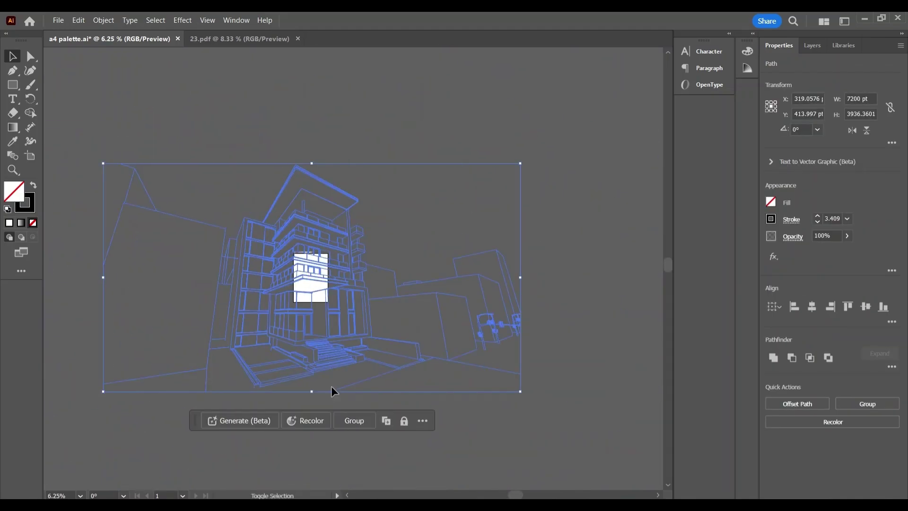
Scale the pasted linework down to about 1259 by 688 pt and position the building on the A4 artboard
{"action": "left_click_drag", "start_coordinate": [312, 389], "coordinate": [318, 299]}
{"action": "left_click_drag", "start_coordinate": [311, 164], "coordinate": [311, 266]}
{"action": "scroll", "coordinate": [301, 289], "scroll_direction": "up", "scroll_amount": 5}
{"action": "left_click_drag", "start_coordinate": [362, 254], "coordinate": [361, 272]}
{"action": "scroll", "coordinate": [360, 275], "scroll_direction": "up", "scroll_amount": 1}
{"action": "left_click_drag", "start_coordinate": [294, 148], "coordinate": [295, 101]}
{"action": "scroll", "coordinate": [297, 123], "scroll_direction": "up", "scroll_amount": 5}
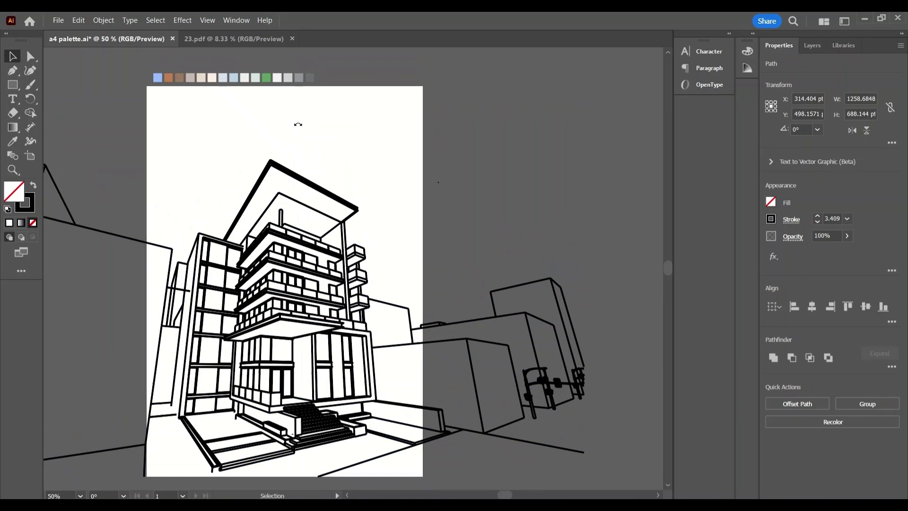
{"action": "scroll", "coordinate": [334, 108], "scroll_direction": "down", "scroll_amount": 2}
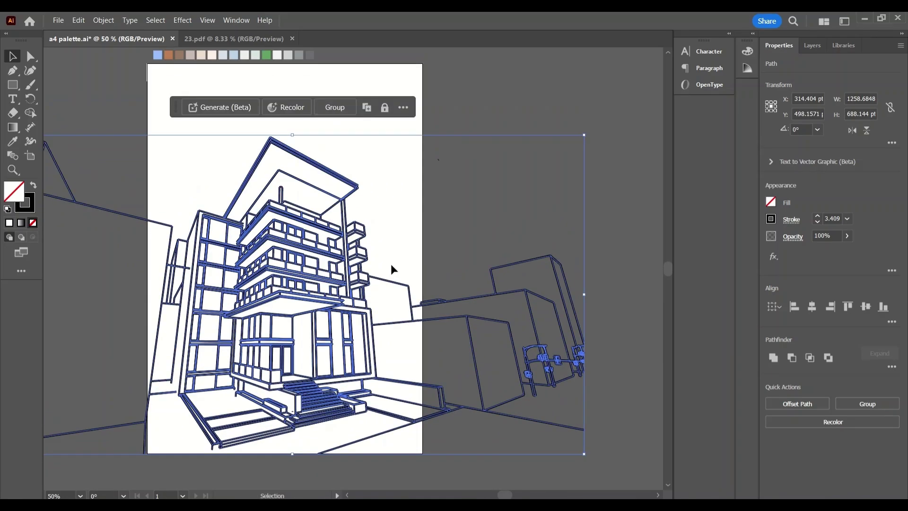
Set the linework's stroke weight to 0.25 pt and deselect it
{"action": "left_click", "coordinate": [847, 218]}
{"action": "left_click", "coordinate": [862, 231]}
{"action": "scroll", "coordinate": [560, 190], "scroll_direction": "down", "scroll_amount": 1}
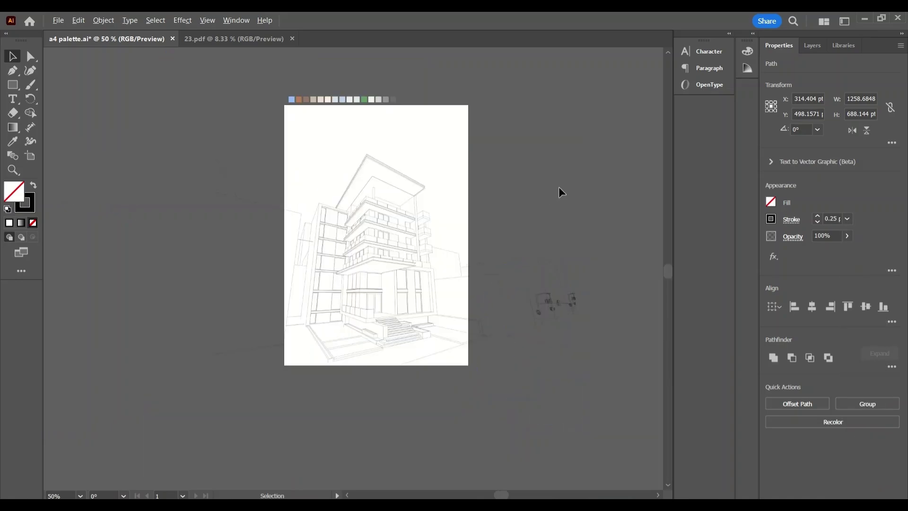
{"action": "scroll", "coordinate": [297, 243], "scroll_direction": "up", "scroll_amount": 1}
{"action": "scroll", "coordinate": [531, 257], "scroll_direction": "up", "scroll_amount": 1}
{"action": "left_click", "coordinate": [592, 191]}
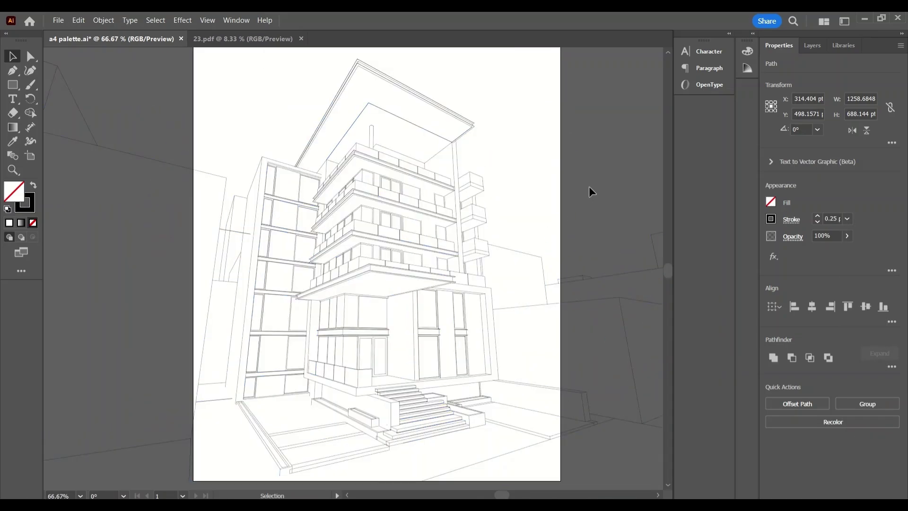
Delete the stray background-building lines that lie outside the artboard's left side
{"action": "scroll", "coordinate": [507, 216], "scroll_direction": "up", "scroll_amount": 1}
{"action": "left_click_drag", "start_coordinate": [215, 98], "coordinate": [164, 144]}
{"action": "key", "text": "Delete"}
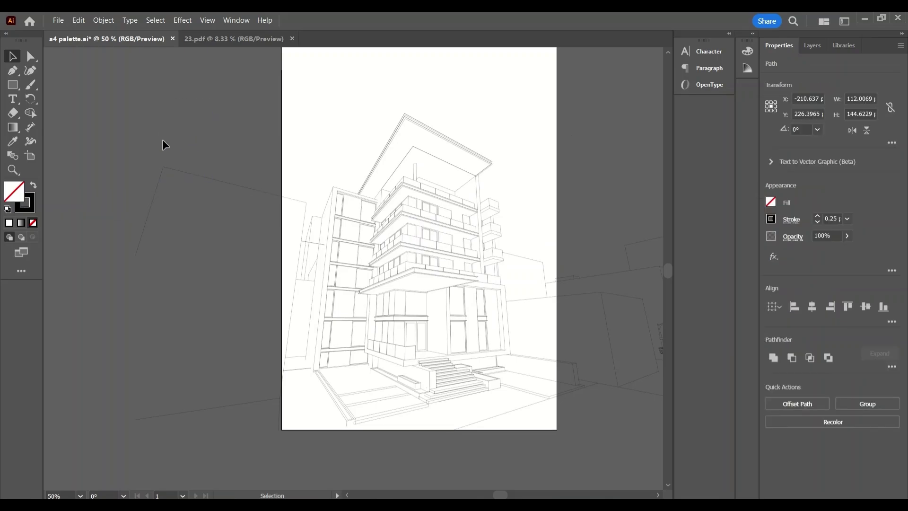
{"action": "left_click_drag", "start_coordinate": [132, 199], "coordinate": [158, 222]}
{"action": "key", "text": "Delete"}
{"action": "left_click_drag", "start_coordinate": [189, 392], "coordinate": [211, 422]}
{"action": "key", "text": "Delete"}
Delete the background buildings, street objects and stray lines outside the artboard's right side
{"action": "left_click_drag", "start_coordinate": [378, 284], "coordinate": [152, 276]}
{"action": "left_click_drag", "start_coordinate": [513, 218], "coordinate": [437, 344]}
{"action": "key", "text": "Delete"}
{"action": "left_click_drag", "start_coordinate": [416, 248], "coordinate": [426, 272]}
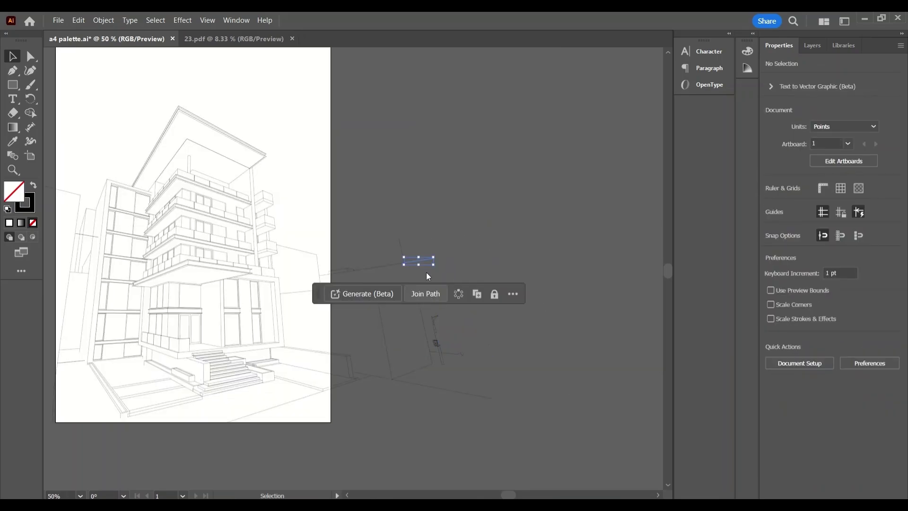
{"action": "key", "text": "Delete"}
{"action": "left_click_drag", "start_coordinate": [374, 250], "coordinate": [370, 270]}
{"action": "key", "text": "Delete"}
{"action": "left_click_drag", "start_coordinate": [470, 336], "coordinate": [449, 406]}
{"action": "key", "text": "Delete"}
{"action": "left_click_drag", "start_coordinate": [418, 326], "coordinate": [456, 355]}
{"action": "key", "text": "Delete"}
{"action": "scroll", "coordinate": [372, 370], "scroll_direction": "up", "scroll_amount": 3}
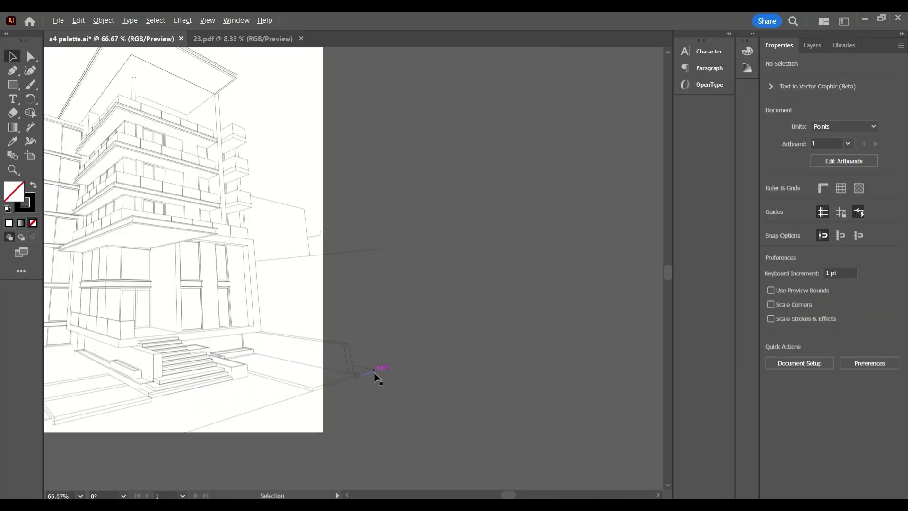
{"action": "left_click_drag", "start_coordinate": [354, 364], "coordinate": [338, 381]}
{"action": "key", "text": "Delete"}
Shorten the right background building's overhanging horizontal line so its end anchor sits on the artboard's right edge
{"action": "scroll", "coordinate": [396, 310], "scroll_direction": "down", "scroll_amount": 3}
{"action": "scroll", "coordinate": [320, 325], "scroll_direction": "up", "scroll_amount": 2}
{"action": "scroll", "coordinate": [377, 306], "scroll_direction": "down", "scroll_amount": 2}
{"action": "scroll", "coordinate": [420, 225], "scroll_direction": "up", "scroll_amount": 2}
{"action": "key", "text": "a"}
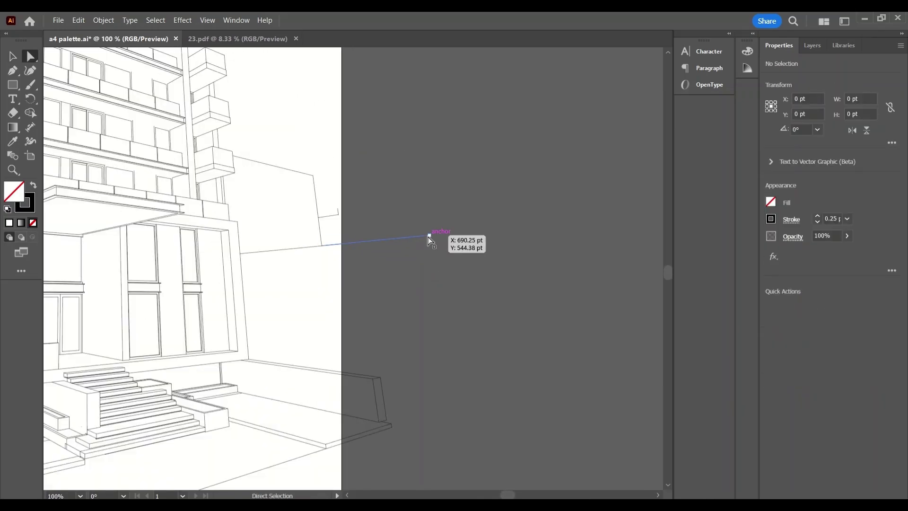
{"action": "left_click_drag", "start_coordinate": [426, 237], "coordinate": [341, 243]}
{"action": "scroll", "coordinate": [391, 251], "scroll_direction": "down", "scroll_amount": 1}
Draw boundary lines with the Pen tool along the artboard's right, bottom and left edges, closing off the open ground and building areas
{"action": "key", "text": "p"}
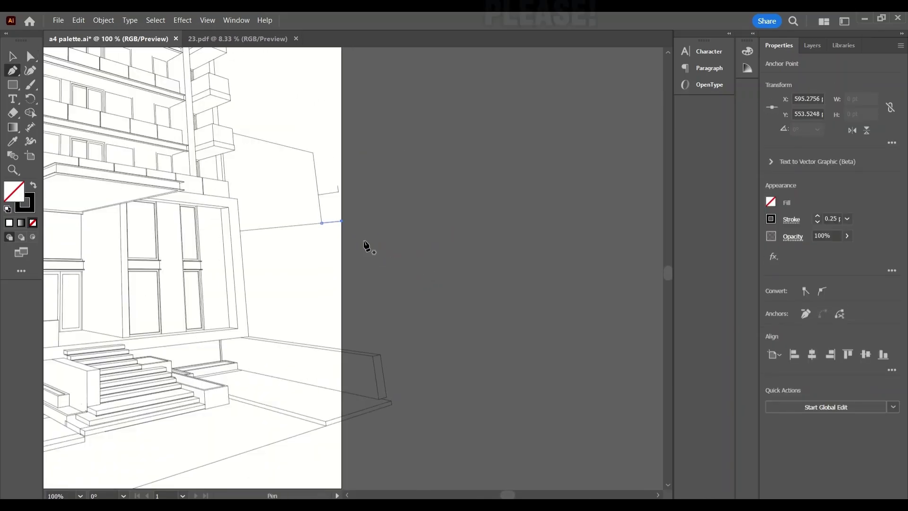
{"action": "scroll", "coordinate": [342, 424], "scroll_direction": "down", "scroll_amount": 3}
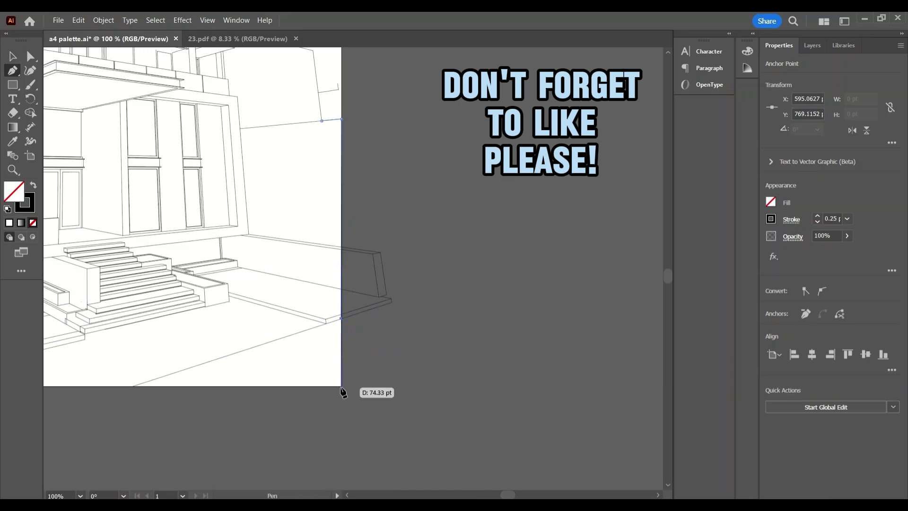
{"action": "left_click", "coordinate": [341, 385]}
{"action": "left_click", "coordinate": [132, 375]}
{"action": "scroll", "coordinate": [118, 377], "scroll_direction": "left", "scroll_amount": 5}
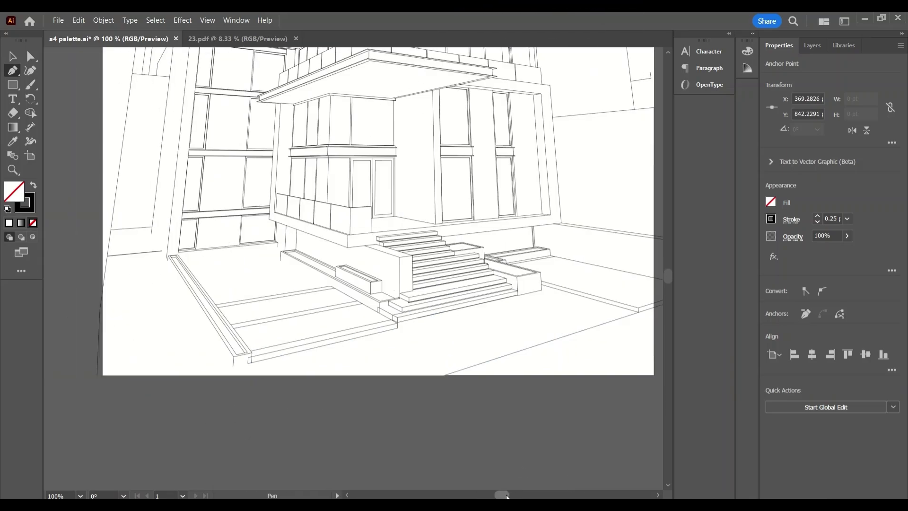
{"action": "left_click", "coordinate": [105, 375]}
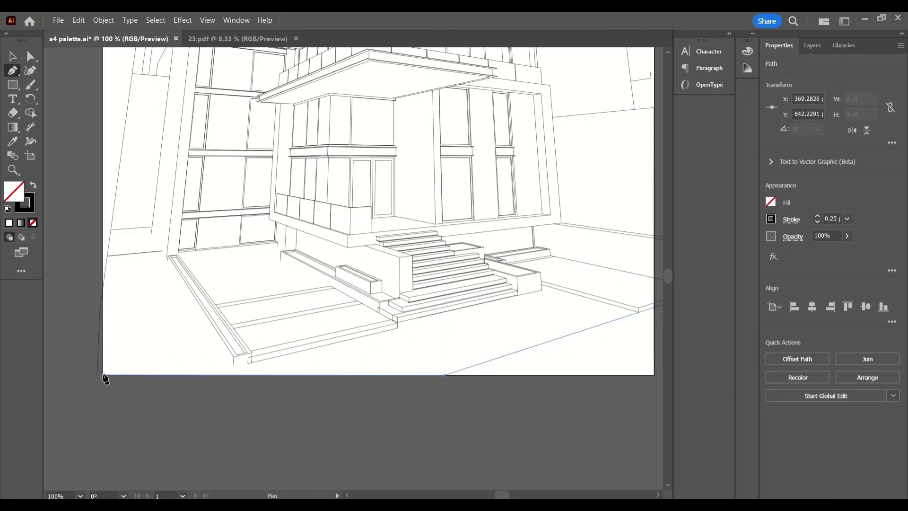
{"action": "left_click", "coordinate": [105, 284]}
{"action": "scroll", "coordinate": [105, 222], "scroll_direction": "up", "scroll_amount": 6}
{"action": "left_click", "coordinate": [103, 136]}
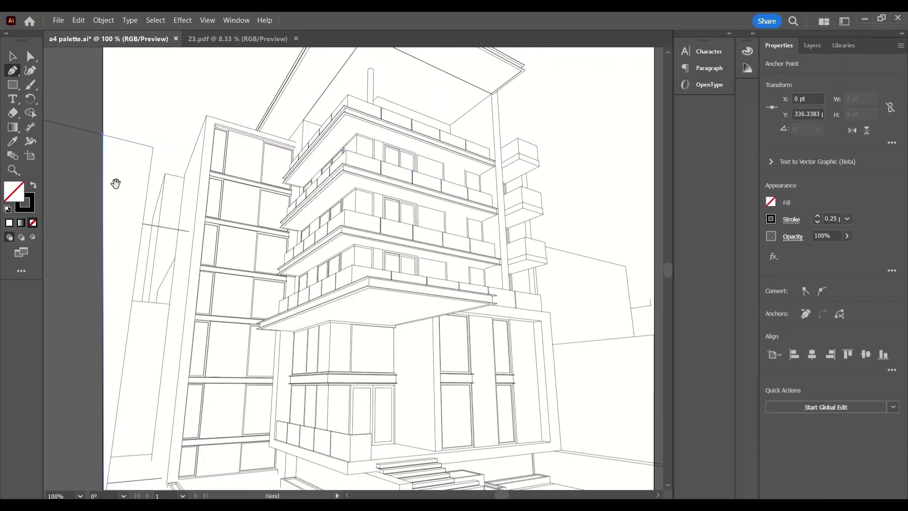
{"action": "key", "text": "v"}
{"action": "left_click", "coordinate": [616, 55]}
Pull the end anchor of the left background building's slanted roof line back to the artboard's left edge
{"action": "scroll", "coordinate": [116, 204], "scroll_direction": "down", "scroll_amount": 1}
{"action": "left_click", "coordinate": [79, 151]}
{"action": "left_click_drag", "start_coordinate": [79, 152], "coordinate": [212, 166]}
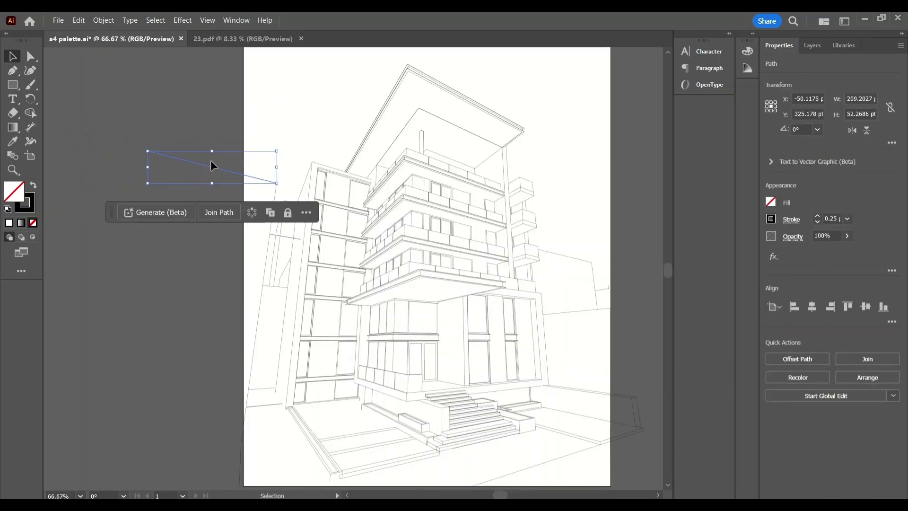
{"action": "left_click", "coordinate": [31, 57]}
{"action": "scroll", "coordinate": [216, 195], "scroll_direction": "up", "scroll_amount": 2}
{"action": "left_click", "coordinate": [62, 93]}
{"action": "left_click_drag", "start_coordinate": [62, 93], "coordinate": [277, 147]}
{"action": "scroll", "coordinate": [215, 115], "scroll_direction": "down", "scroll_amount": 3}
Shorten the left background building's steep lower line so it ends at the artboard's left edge
{"action": "left_click", "coordinate": [259, 410]}
{"action": "scroll", "coordinate": [255, 410], "scroll_direction": "up", "scroll_amount": 2}
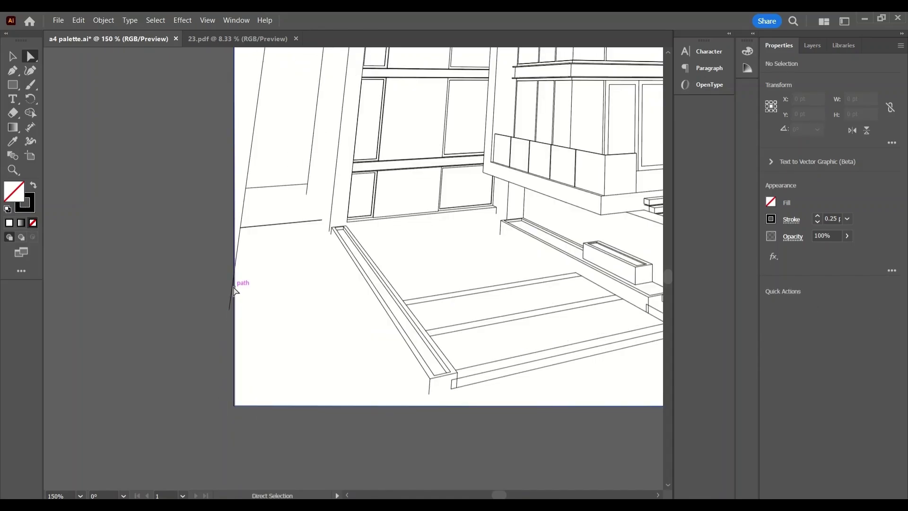
{"action": "left_click", "coordinate": [233, 287]}
{"action": "scroll", "coordinate": [231, 331], "scroll_direction": "up", "scroll_amount": 1}
{"action": "left_click_drag", "start_coordinate": [228, 349], "coordinate": [235, 303]}
{"action": "scroll", "coordinate": [191, 339], "scroll_direction": "down", "scroll_amount": 2}
Delete the outer end lines of the low terrace wall beyond the artboard's right edge
{"action": "scroll", "coordinate": [633, 297], "scroll_direction": "up", "scroll_amount": 3}
{"action": "left_click_drag", "start_coordinate": [563, 307], "coordinate": [536, 325]}
{"action": "key", "text": "Delete"}
{"action": "key", "text": "Delete"}
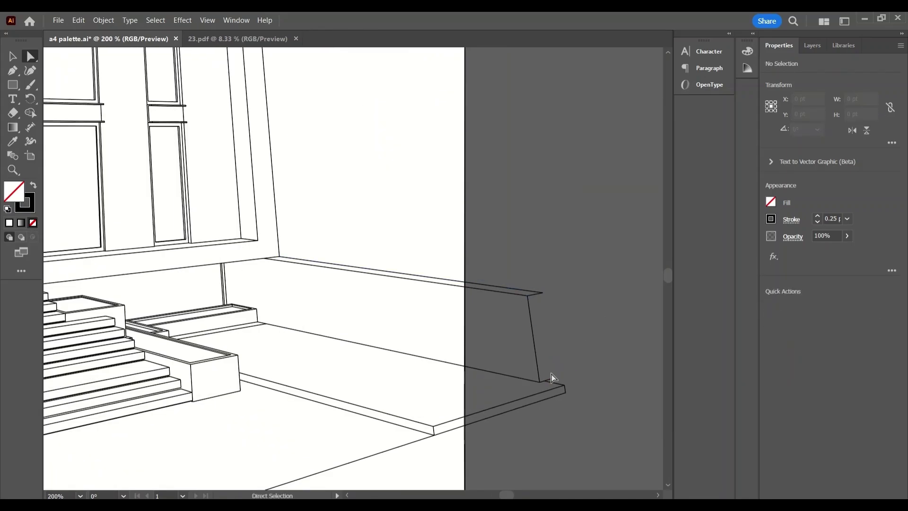
Trim the terrace wall and ground lines at the artboard's right edge with Shape Builder and delete the leftover pieces
{"action": "key", "text": "v"}
{"action": "key", "text": "shift+m"}
{"action": "mouse_move", "coordinate": [512, 253]}
{"action": "left_mouse_down"}
{"action": "mouse_move", "coordinate": [428, 442]}
{"action": "mouse_move", "coordinate": [498, 429]}
{"action": "left_mouse_up"}
{"action": "key", "text": "a"}
{"action": "left_click_drag", "start_coordinate": [556, 272], "coordinate": [526, 384]}
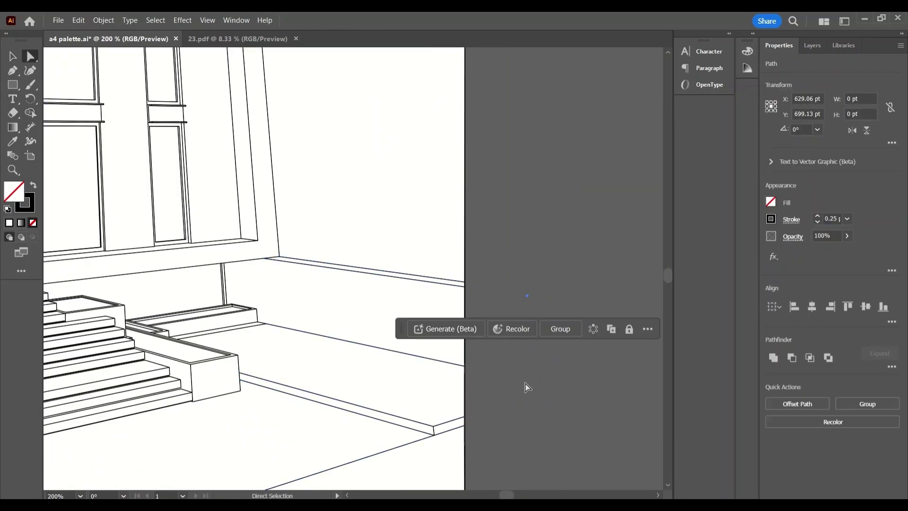
{"action": "key", "text": "Delete"}
Adjust the short line beside the right background building so its end anchor meets the artboard's right edge
{"action": "scroll", "coordinate": [500, 118], "scroll_direction": "down", "scroll_amount": 3}
{"action": "scroll", "coordinate": [501, 118], "scroll_direction": "up", "scroll_amount": 7}
{"action": "left_click", "coordinate": [364, 257]}
{"action": "scroll", "coordinate": [364, 264], "scroll_direction": "down", "scroll_amount": 2}
{"action": "left_click_drag", "start_coordinate": [372, 260], "coordinate": [395, 256]}
{"action": "scroll", "coordinate": [397, 255], "scroll_direction": "down", "scroll_amount": 2}
Draw a closing Pen line down the artboard's right edge from the short line's end to the building line below
{"action": "key", "text": "p"}
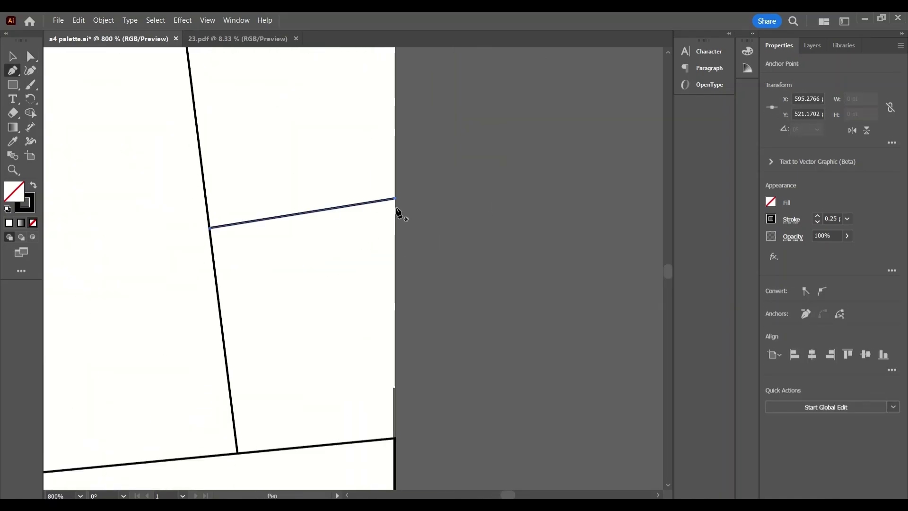
{"action": "left_click", "coordinate": [396, 199]}
{"action": "scroll", "coordinate": [410, 276], "scroll_direction": "down", "scroll_amount": 1}
{"action": "left_click", "coordinate": [400, 396]}
{"action": "left_click", "coordinate": [13, 56]}
{"action": "key", "text": "ctrl+0"}
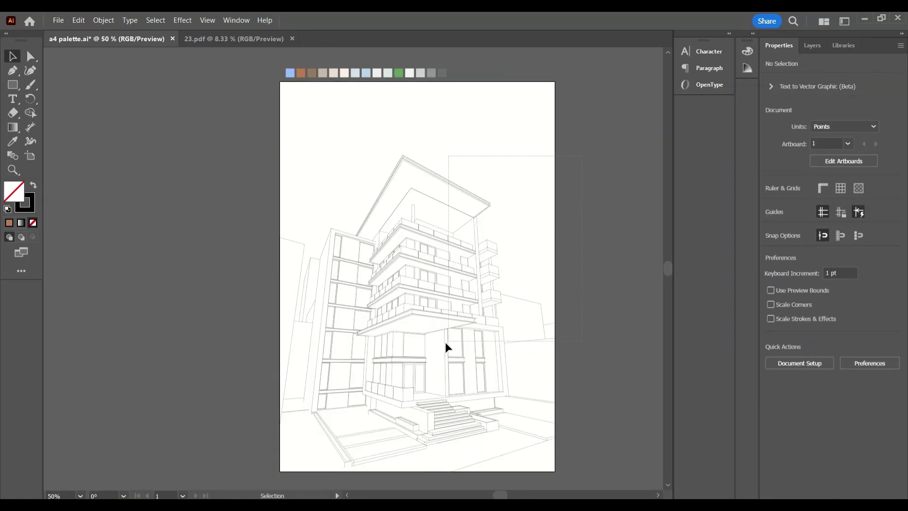
Convert all linework to a Live Paint group and fill the roof underside with the orange-brown palette colour
{"action": "key", "text": "ctrl+a"}
{"action": "key", "text": "k"}
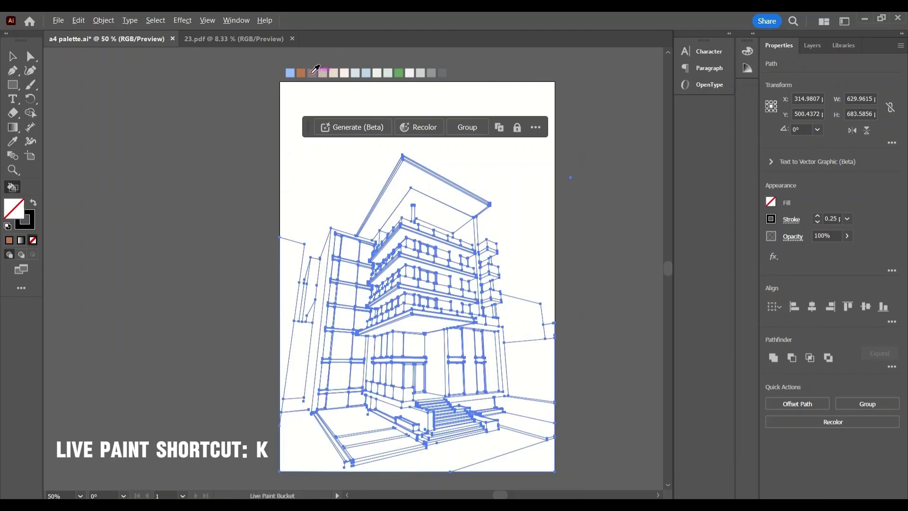
{"action": "left_click", "coordinate": [301, 71], "text": "alt"}
{"action": "left_click", "coordinate": [405, 192]}
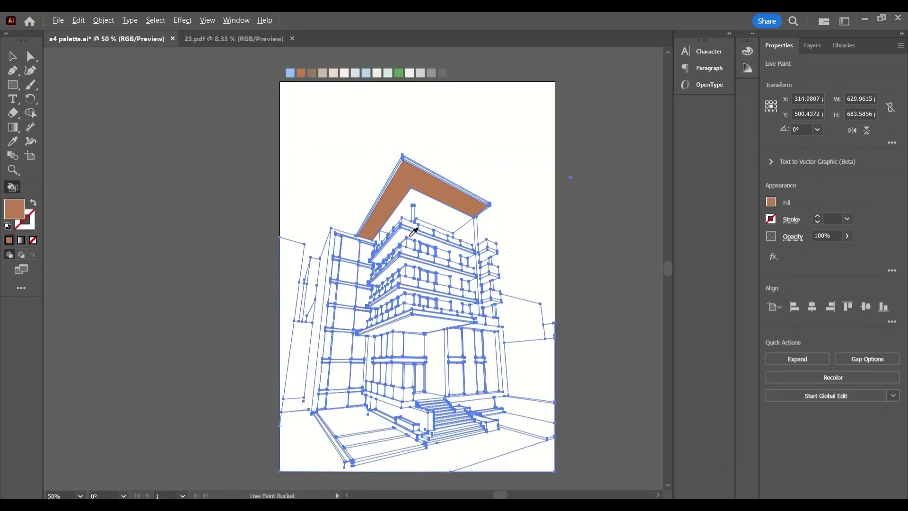
Fill the undersides and rear walls of the balcony levels with the same orange-brown colour
{"action": "scroll", "coordinate": [407, 236], "scroll_direction": "up", "scroll_amount": 2}
{"action": "left_click", "coordinate": [402, 236]}
{"action": "left_click", "coordinate": [397, 286]}
{"action": "left_click", "coordinate": [391, 344]}
{"action": "left_click", "coordinate": [404, 407]}
Reselect all artwork and fill the building's shaded side walls and entrance wall with the grey-brown palette colour
{"action": "left_click", "coordinate": [286, 211], "text": "ctrl"}
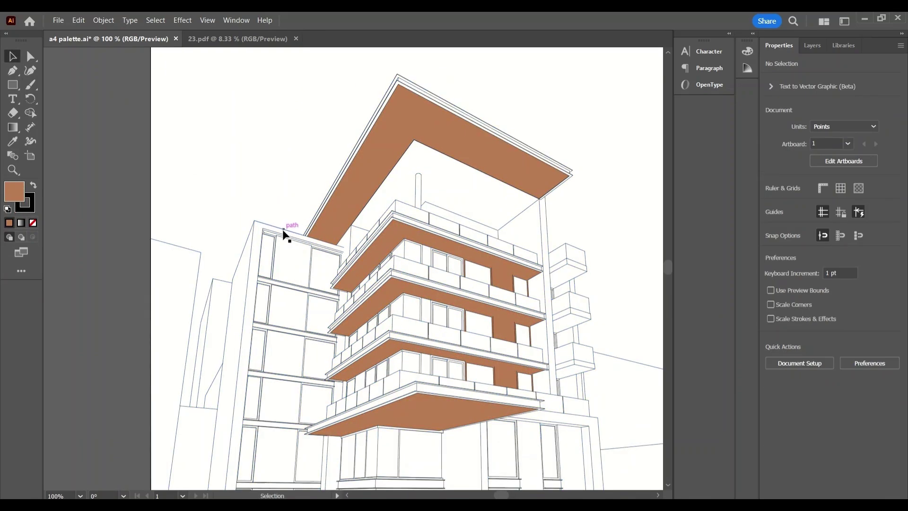
{"action": "key", "text": "ctrl+a"}
{"action": "scroll", "coordinate": [283, 231], "scroll_direction": "up", "scroll_amount": 3}
{"action": "left_click", "coordinate": [221, 75], "text": "alt"}
{"action": "scroll", "coordinate": [283, 236], "scroll_direction": "down", "scroll_amount": 13}
{"action": "left_click", "coordinate": [225, 237]}
{"action": "scroll", "coordinate": [284, 416], "scroll_direction": "up", "scroll_amount": 3}
{"action": "left_click", "coordinate": [336, 445]}
{"action": "left_click", "coordinate": [461, 418]}
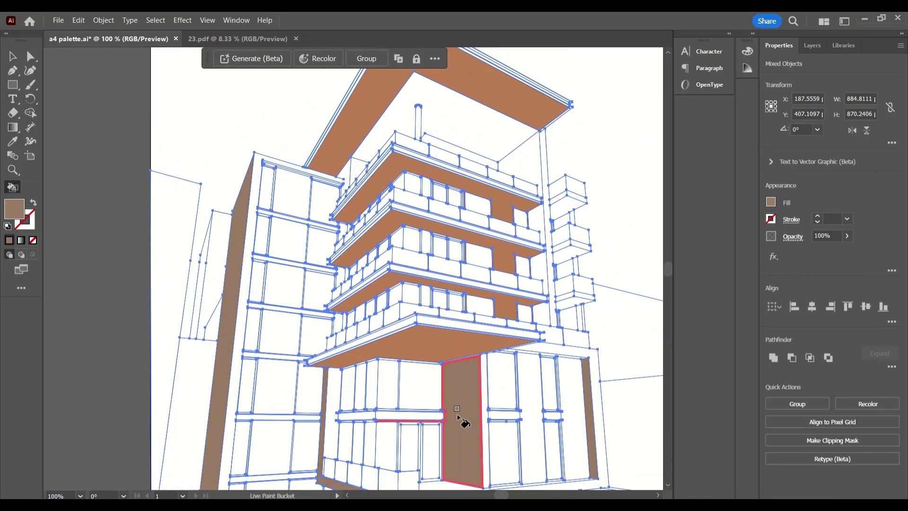
{"action": "scroll", "coordinate": [487, 355], "scroll_direction": "up", "scroll_amount": 5}
{"action": "left_click", "coordinate": [522, 272]}
Sample the pale green palette colour and fill the glass railing panels of the balconies with it
{"action": "scroll", "coordinate": [536, 377], "scroll_direction": "up", "scroll_amount": 5}
{"action": "left_click", "coordinate": [410, 101], "text": "alt"}
{"action": "scroll", "coordinate": [425, 428], "scroll_direction": "up", "scroll_amount": 2}
{"action": "left_click_drag", "start_coordinate": [392, 310], "coordinate": [621, 398]}
{"action": "left_click_drag", "start_coordinate": [388, 416], "coordinate": [622, 482]}
{"action": "scroll", "coordinate": [578, 445], "scroll_direction": "down", "scroll_amount": 3}
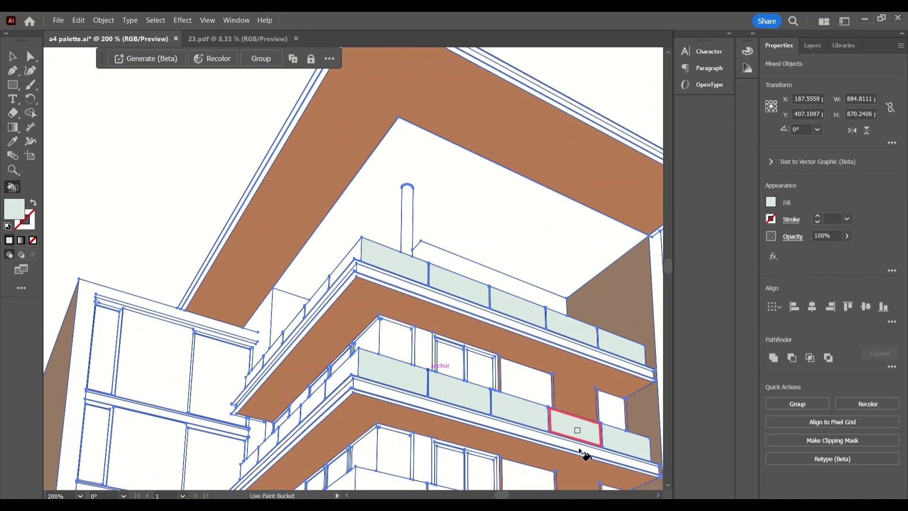
{"action": "left_click_drag", "start_coordinate": [629, 451], "coordinate": [388, 397]}
{"action": "scroll", "coordinate": [442, 447], "scroll_direction": "down", "scroll_amount": 3}
{"action": "scroll", "coordinate": [450, 404], "scroll_direction": "down", "scroll_amount": 1}
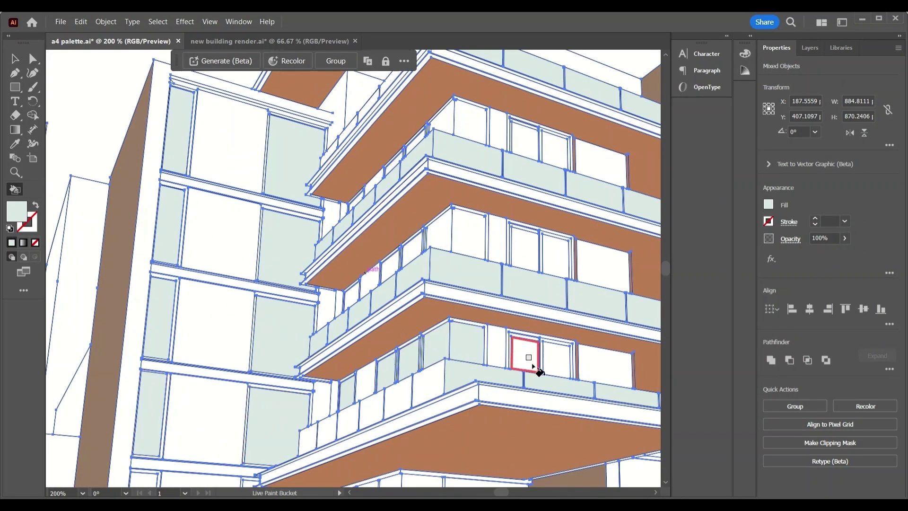
{"action": "scroll", "coordinate": [530, 361], "scroll_direction": "down", "scroll_amount": 2}
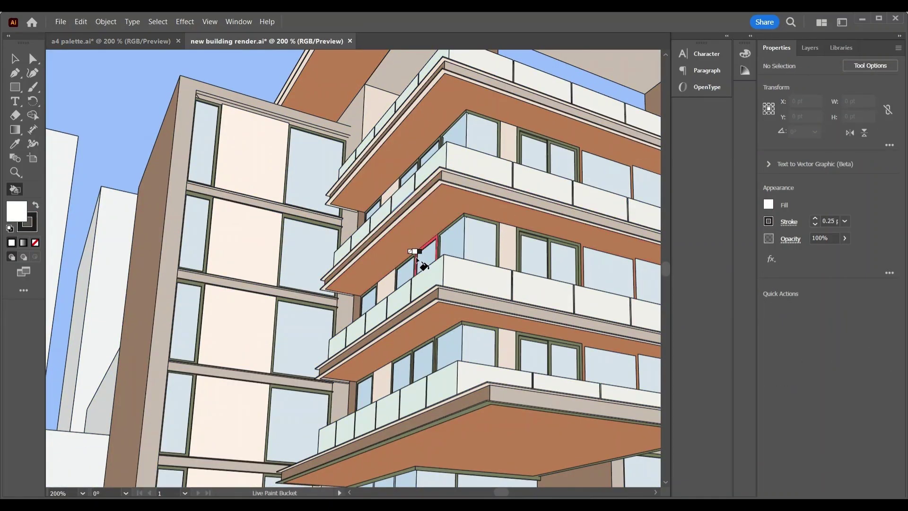
Remove the outline stroke from the whole Live Paint building artwork so only its flat colour fills are drawn
{"action": "key", "text": "ctrl+0"}
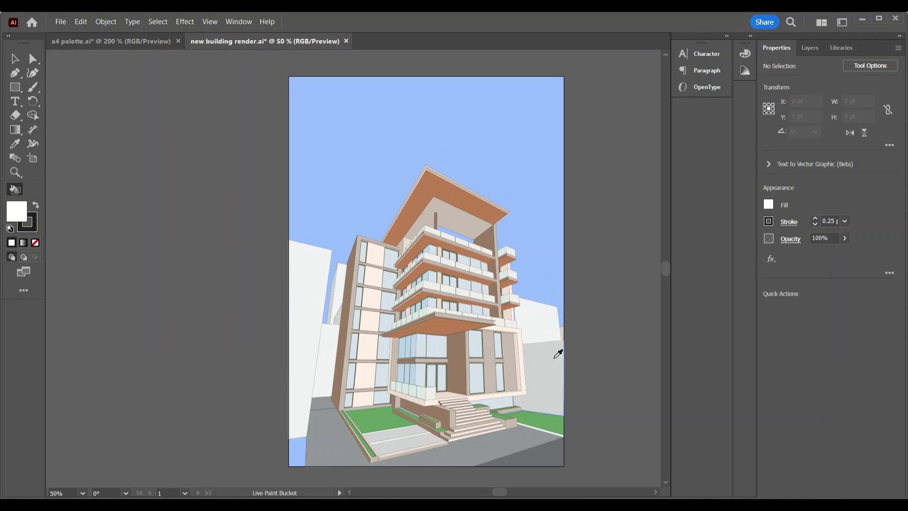
{"action": "key", "text": "ctrl+="}
{"action": "key", "text": "v"}
{"action": "left_click", "coordinate": [463, 229]}
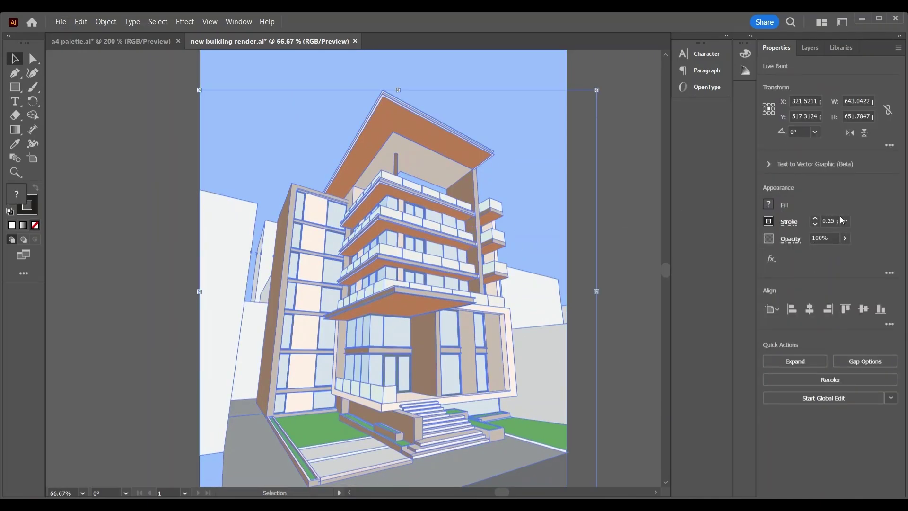
{"action": "left_click", "coordinate": [768, 221]}
{"action": "left_click", "coordinate": [640, 266]}
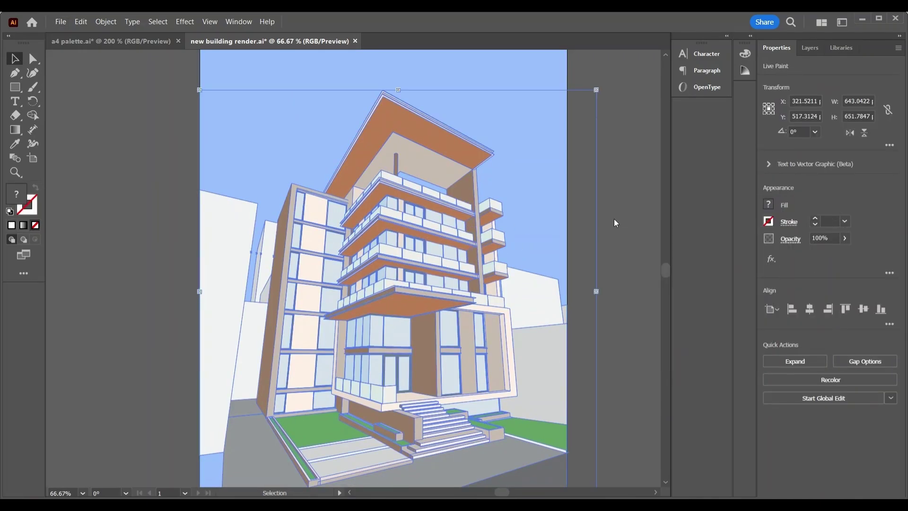
{"action": "left_click", "coordinate": [614, 219]}
{"action": "scroll", "coordinate": [415, 213], "scroll_direction": "up", "scroll_amount": 3}
{"action": "scroll", "coordinate": [416, 216], "scroll_direction": "down", "scroll_amount": 1}
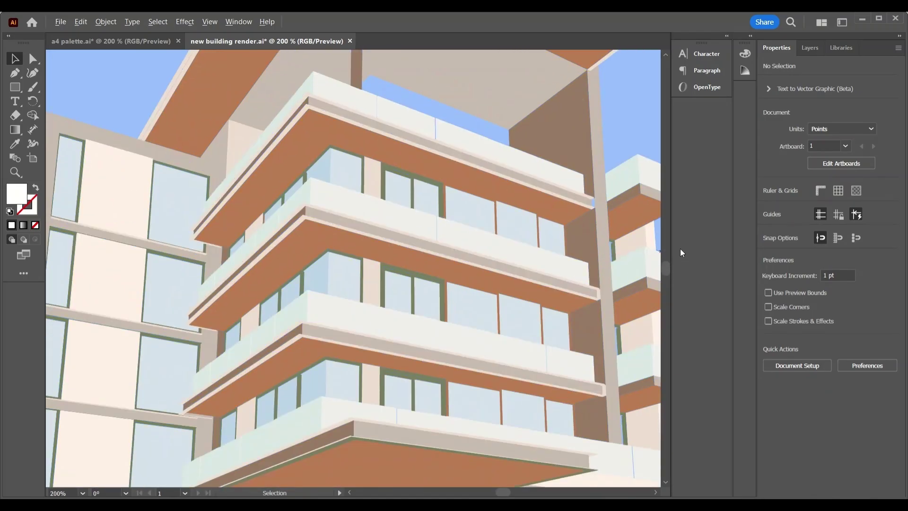
Save a copy of the finished flat-colour artwork as new building render copy
{"action": "key", "text": "ctrl+0"}
{"action": "left_click", "coordinate": [60, 21]}
{"action": "left_click", "coordinate": [80, 140]}
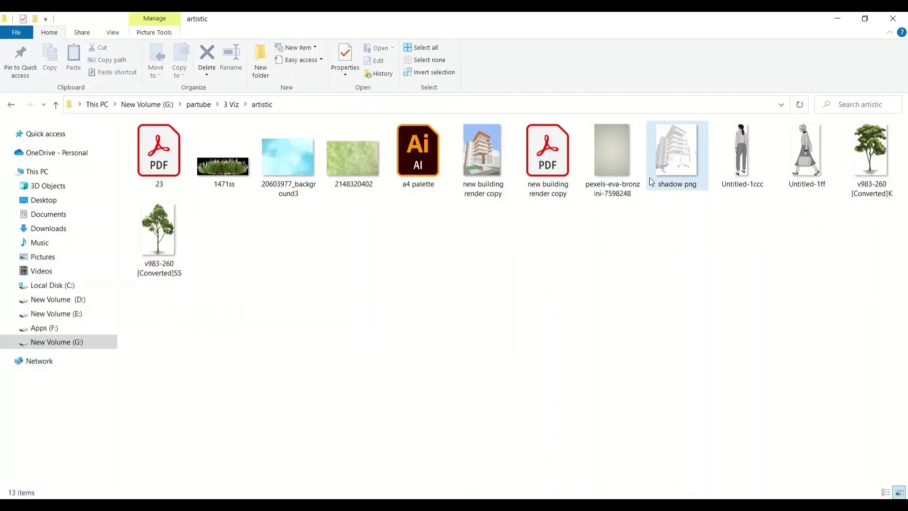
Place the shadow png image into new building render copy.jpg in Photoshop, scaled to 413.66% and aligned over the building
{"action": "left_click_drag", "start_coordinate": [677, 151], "coordinate": [333, 422]}
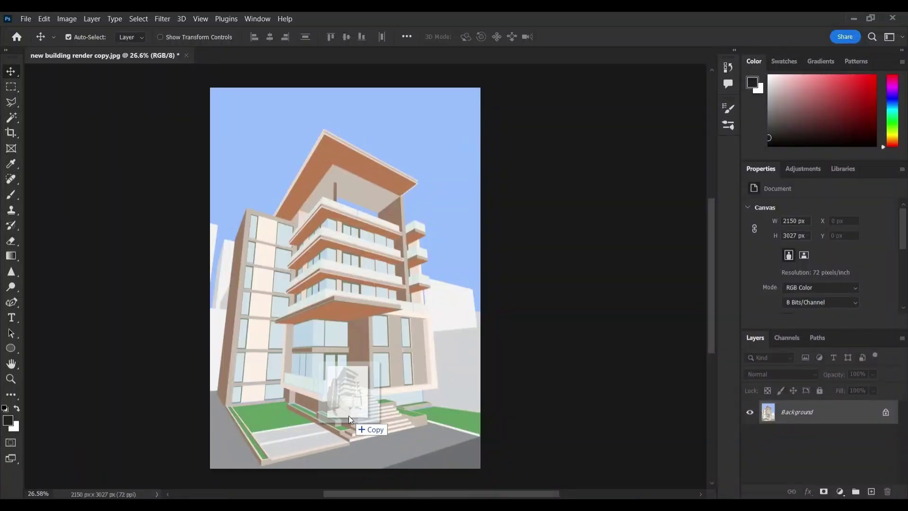
{"action": "left_click_drag", "start_coordinate": [348, 415], "coordinate": [350, 412]}
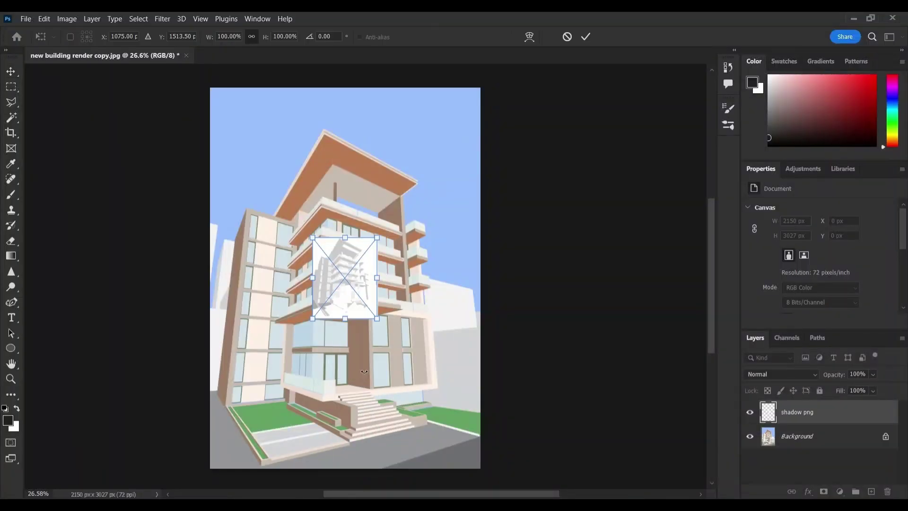
{"action": "left_click_drag", "start_coordinate": [415, 325], "coordinate": [480, 312]}
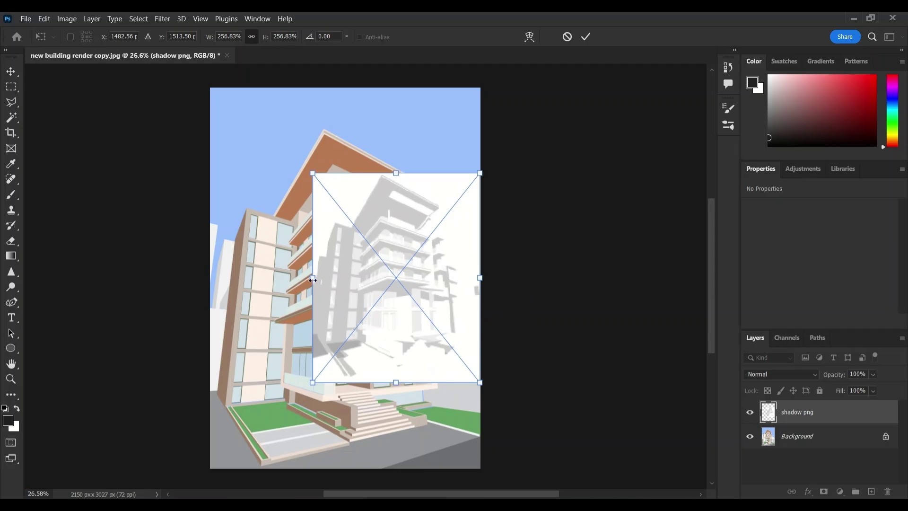
{"action": "left_click_drag", "start_coordinate": [313, 279], "coordinate": [210, 284]}
{"action": "left_click_drag", "start_coordinate": [314, 413], "coordinate": [319, 434]}
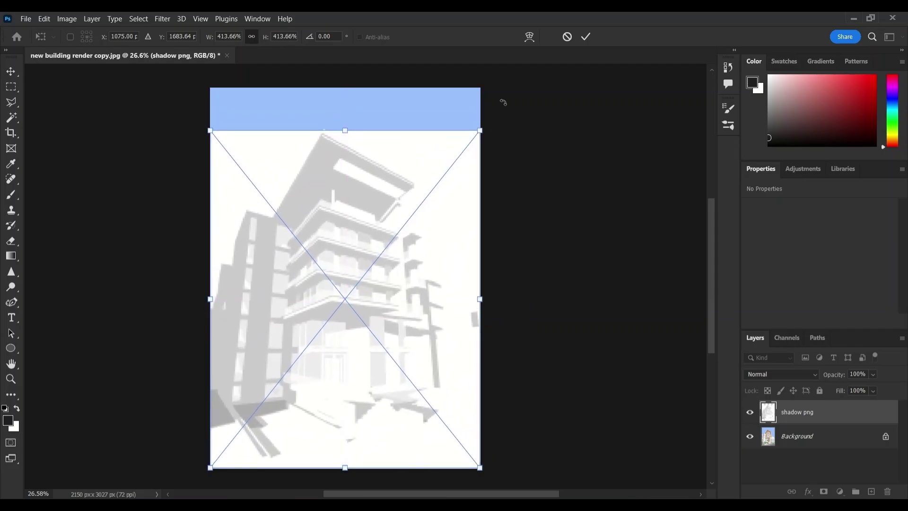
{"action": "key", "text": "Return"}
Set the shadow layer's blend mode to Linear Burn and stretch it to 2176 by 2719 px to match the building
{"action": "left_click", "coordinate": [799, 374]}
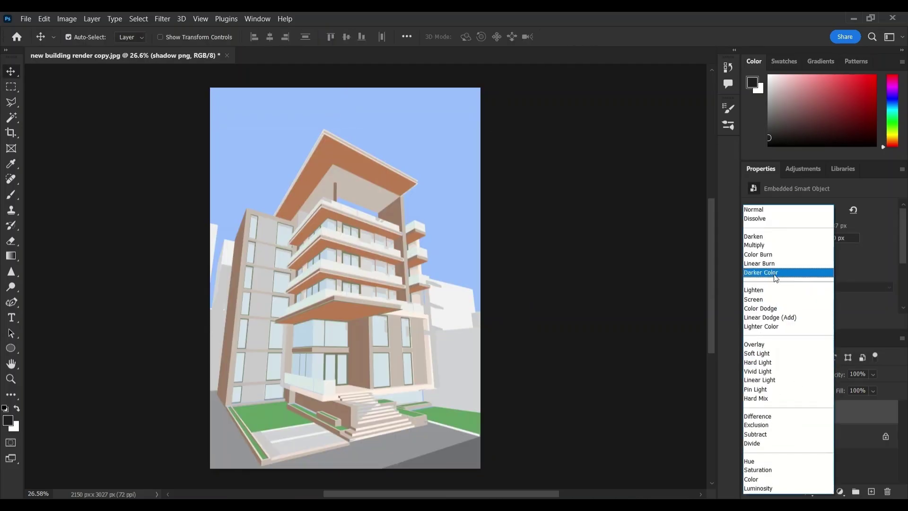
{"action": "left_click", "coordinate": [773, 268]}
{"action": "key", "text": "ctrl+t"}
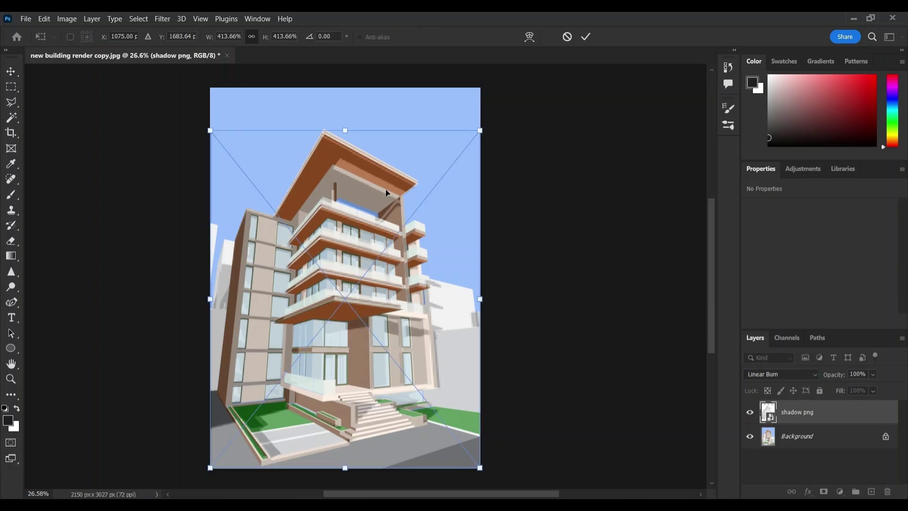
{"action": "left_click_drag", "start_coordinate": [480, 299], "coordinate": [485, 300]}
{"action": "key", "text": "Return"}
{"action": "key", "text": "ctrl+t"}
{"action": "key", "text": "Return"}
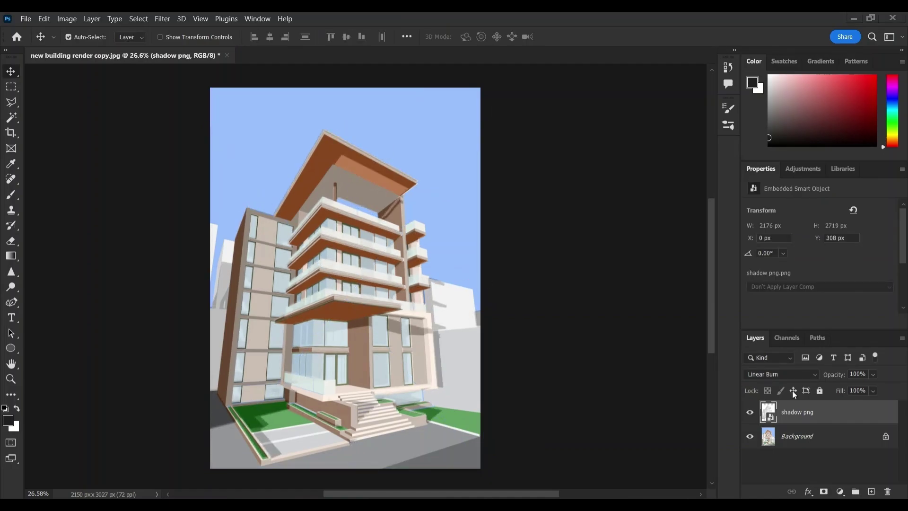
Select the background's blue sky with the Magic Wand and copy it to a layer named sky above the shadow layer
{"action": "left_click", "coordinate": [352, 247]}
{"action": "left_click", "coordinate": [11, 117]}
{"action": "left_click", "coordinate": [279, 151]}
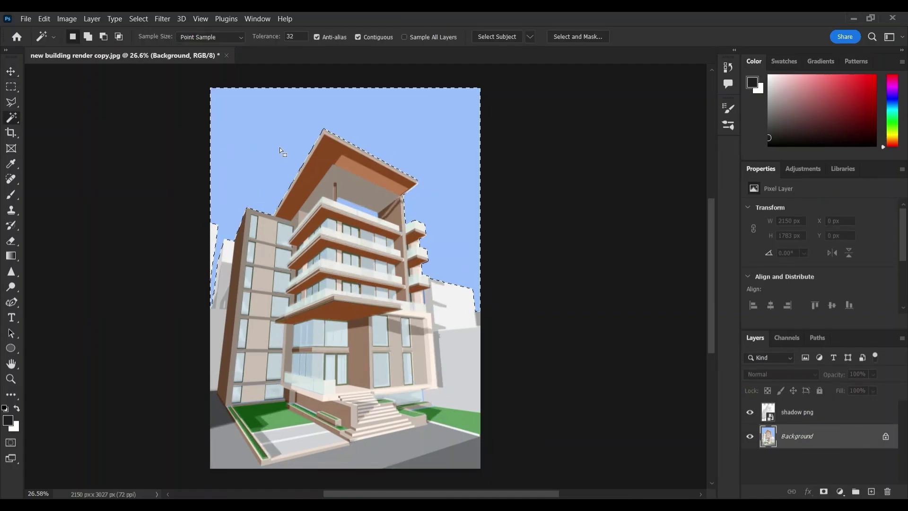
{"action": "key", "text": "ctrl+j"}
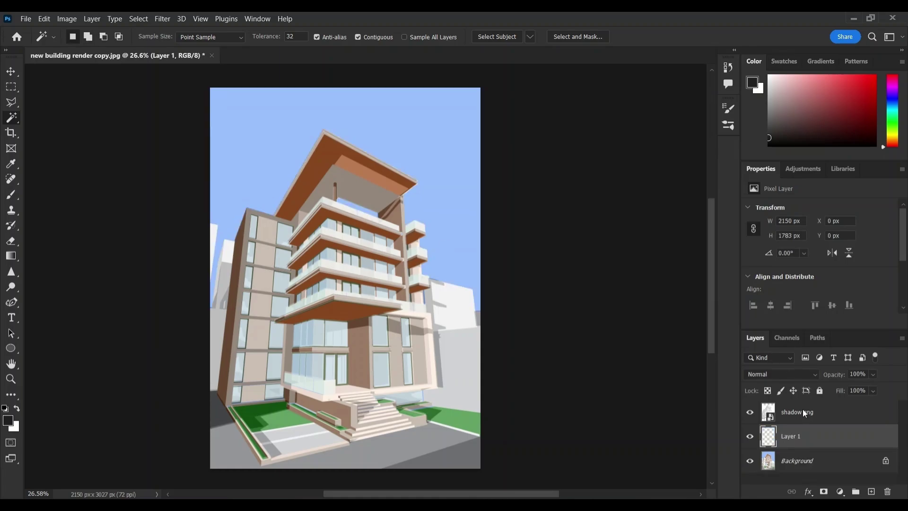
{"action": "left_click_drag", "start_coordinate": [804, 438], "coordinate": [803, 410]}
{"action": "double_click", "coordinate": [803, 412]}
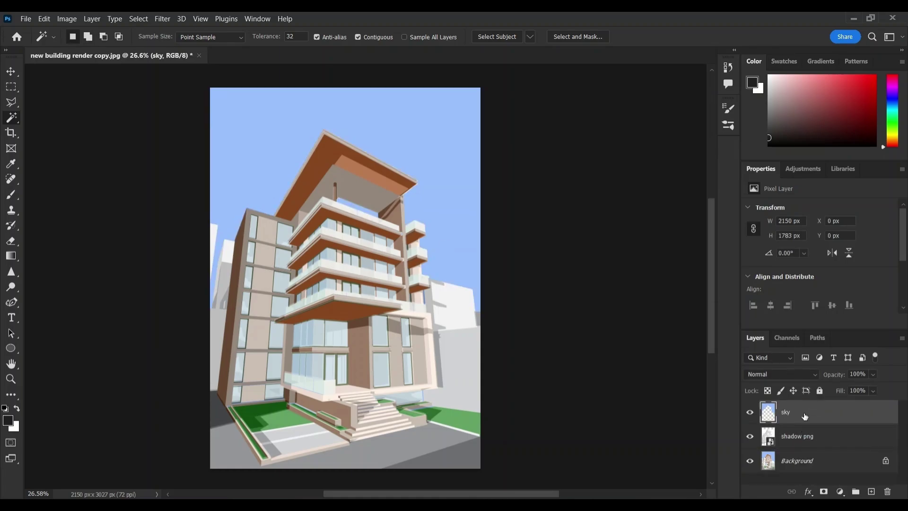
Place the 20603977_background3 watercolour image over the sky area at 67.46% scale and clip it to the sky layer
{"action": "left_click", "coordinate": [424, 502]}
{"action": "left_click_drag", "start_coordinate": [297, 184], "coordinate": [359, 228]}
{"action": "left_click_drag", "start_coordinate": [351, 278], "coordinate": [345, 311]}
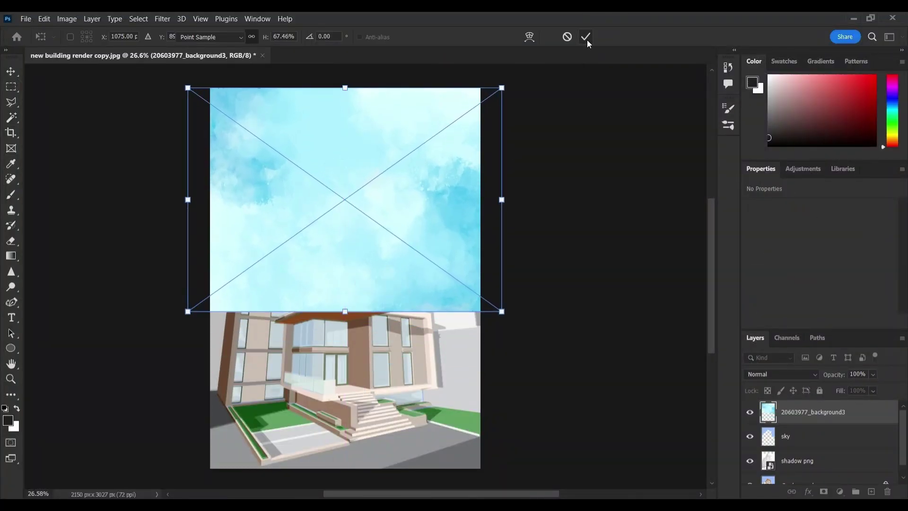
{"action": "key", "text": "Return"}
{"action": "key", "text": "ctrl+alt+g"}
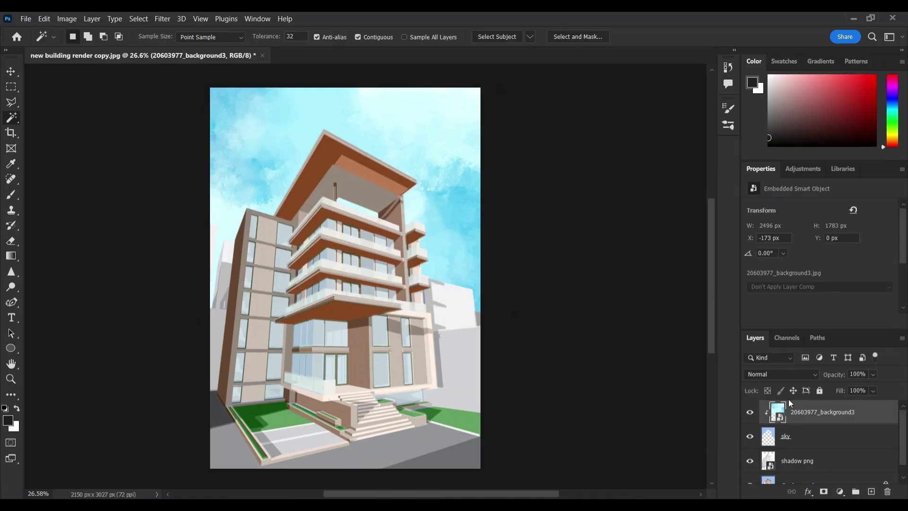
Set the watercolour layer's blend mode to Luminosity and group it with the sky layer as sky
{"action": "left_click", "coordinate": [775, 373]}
{"action": "left_click", "coordinate": [762, 488]}
{"action": "left_click", "coordinate": [809, 441], "text": "shift"}
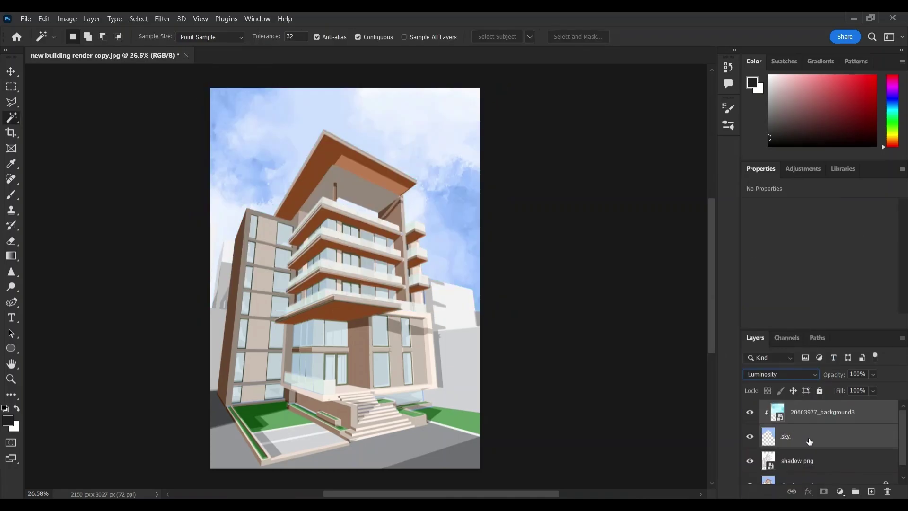
{"action": "key", "text": "ctrl+g"}
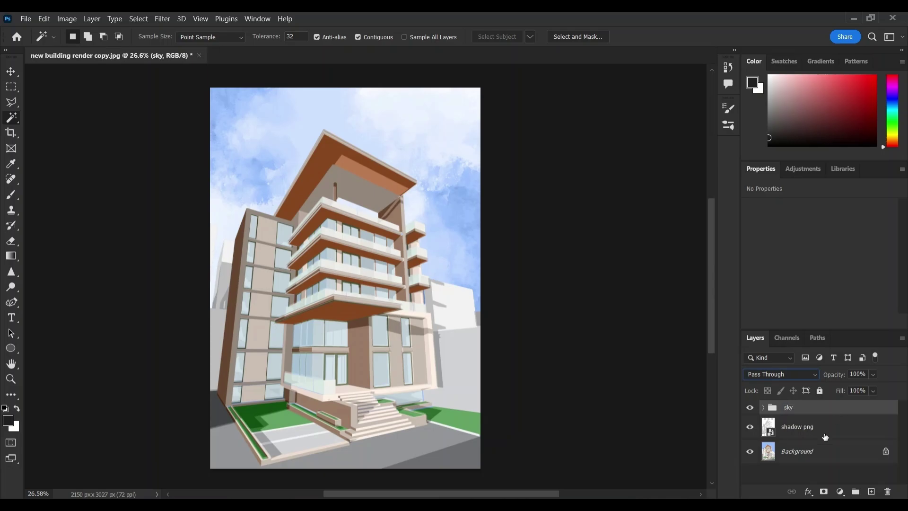
{"action": "left_click", "coordinate": [816, 451]}
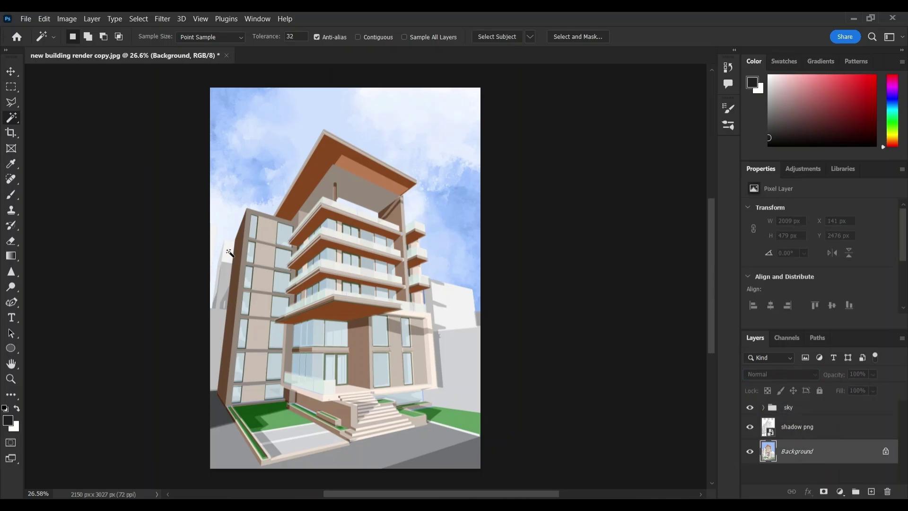
{"action": "key", "text": "ctrl+j"}
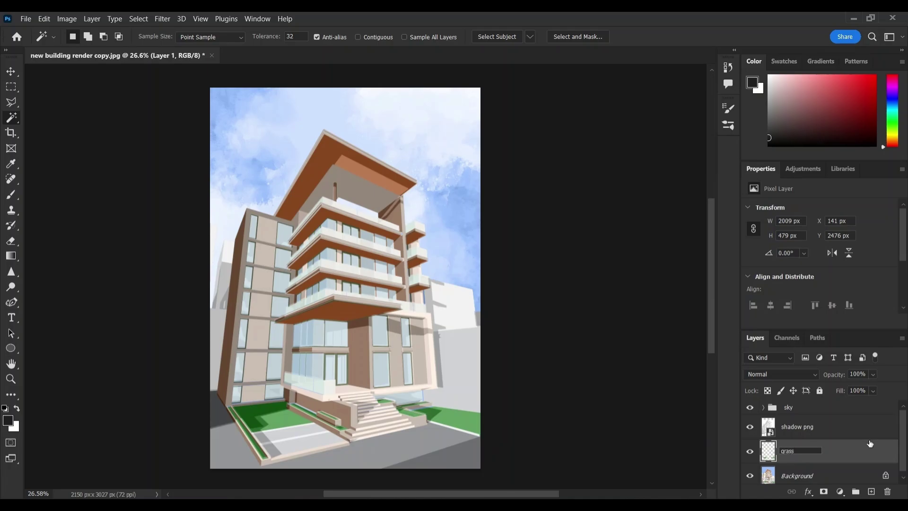
{"action": "left_click", "coordinate": [447, 505]}
{"action": "left_click", "coordinate": [339, 222]}
{"action": "left_click_drag", "start_coordinate": [345, 169], "coordinate": [343, 430]}
{"action": "left_click_drag", "start_coordinate": [345, 319], "coordinate": [345, 411]}
{"action": "left_click_drag", "start_coordinate": [344, 373], "coordinate": [349, 426]}
{"action": "key", "text": "Return"}
{"action": "key", "text": "ctrl+alt+g"}
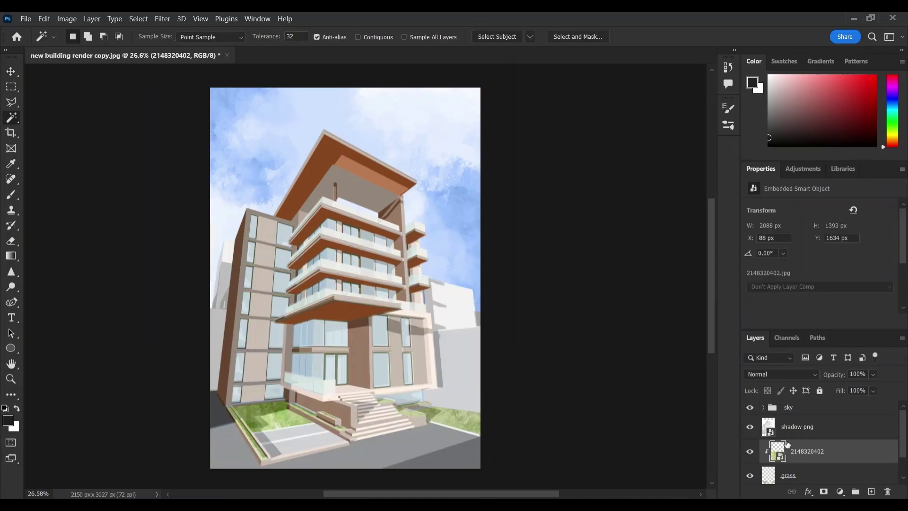
Set the grass texture's blend mode to Soft Light and group it with the grass layer as grass
{"action": "left_click", "coordinate": [772, 375]}
{"action": "left_click", "coordinate": [768, 351]}
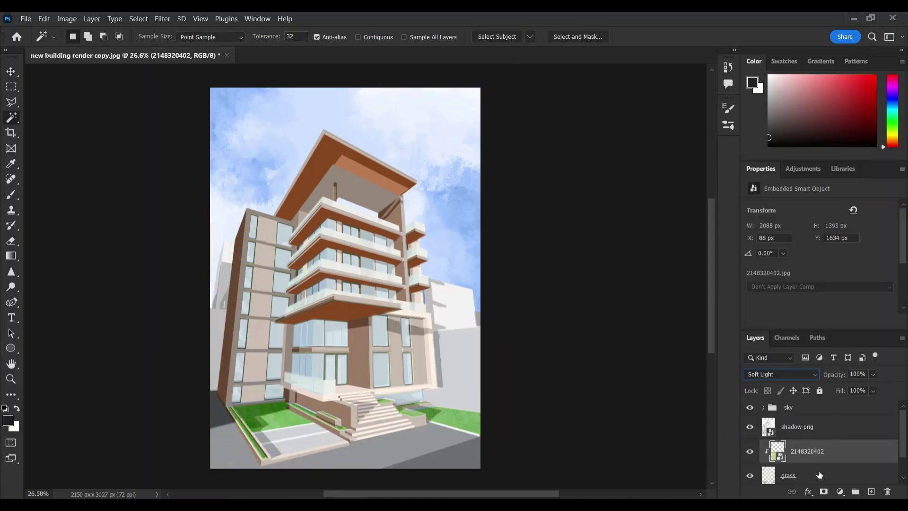
{"action": "left_click", "coordinate": [815, 473], "text": "shift"}
{"action": "key", "text": "ctrl+g"}
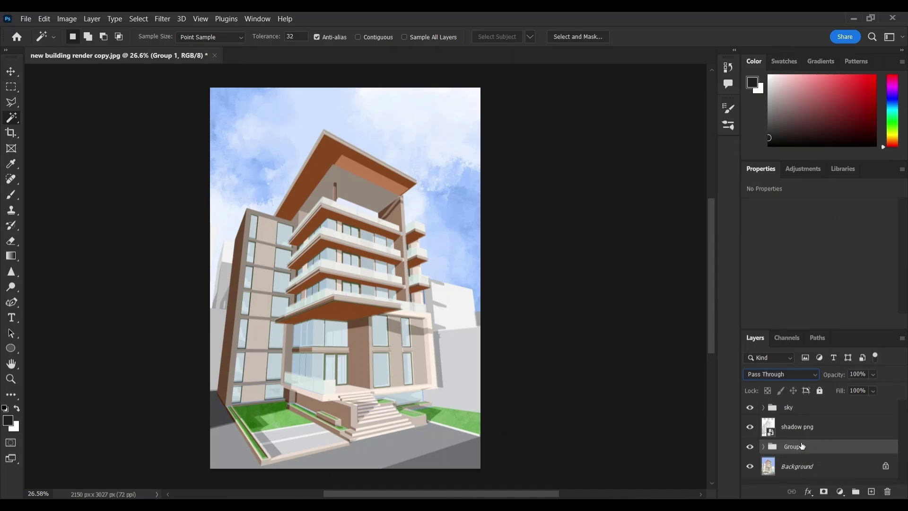
Place the v983-260 [Converted]K tree on the lawn beside the stairs' right side and mask away the ground patch at its base
{"action": "left_click", "coordinate": [418, 498]}
{"action": "left_click_drag", "start_coordinate": [871, 156], "coordinate": [438, 355]}
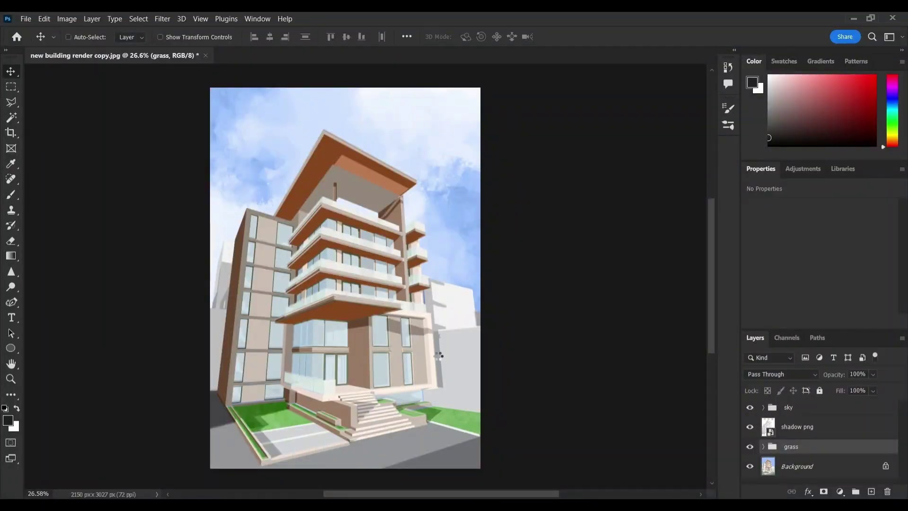
{"action": "left_click_drag", "start_coordinate": [394, 321], "coordinate": [395, 321]}
{"action": "left_click_drag", "start_coordinate": [347, 264], "coordinate": [438, 360]}
{"action": "key", "text": "Return"}
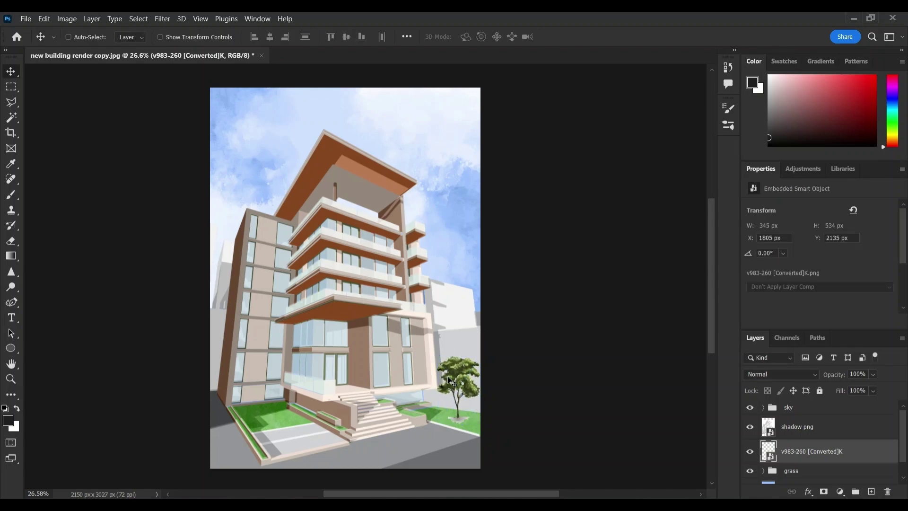
{"action": "left_click", "coordinate": [823, 491]}
{"action": "key", "text": "b"}
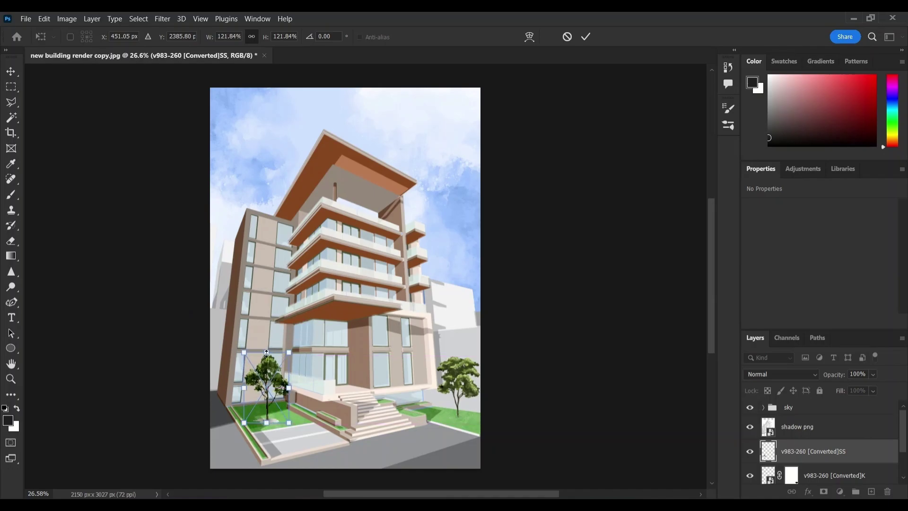
Place the v983-260 [Converted]SS tree at 121.84% scale on the large front-left lawn and give it a layer mask
{"action": "key", "text": "Return"}
{"action": "left_click", "coordinate": [823, 491]}
Duplicate the left lawn tree, tilt the copy toward the entrance planter and brush out its unwanted parts on the mask
{"action": "key", "text": "ctrl+j"}
{"action": "key", "text": "ctrl+t"}
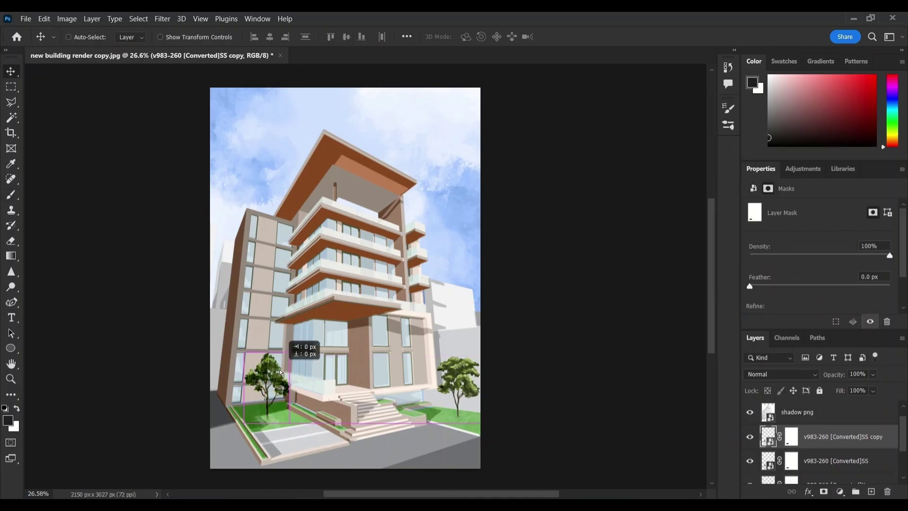
{"action": "left_click_drag", "start_coordinate": [314, 351], "coordinate": [301, 384]}
{"action": "key", "text": "Return"}
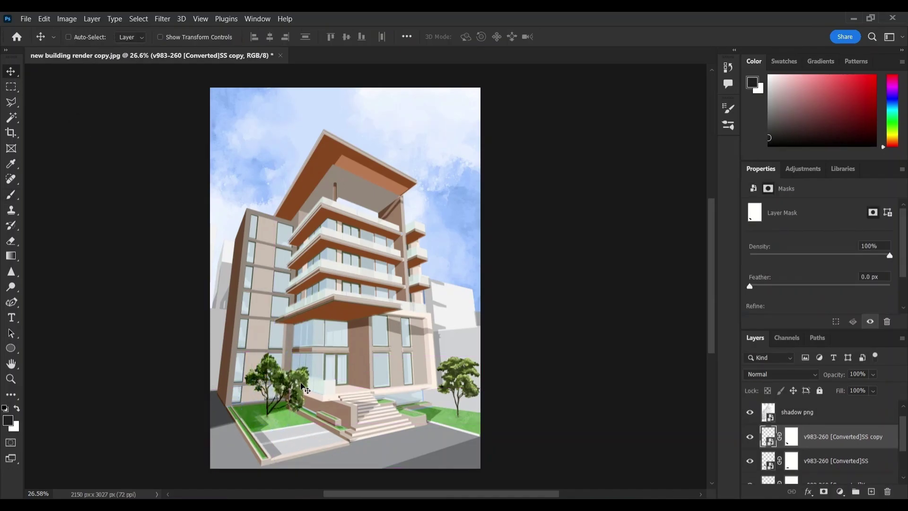
{"action": "right_click", "coordinate": [11, 194]}
{"action": "left_click", "coordinate": [47, 191]}
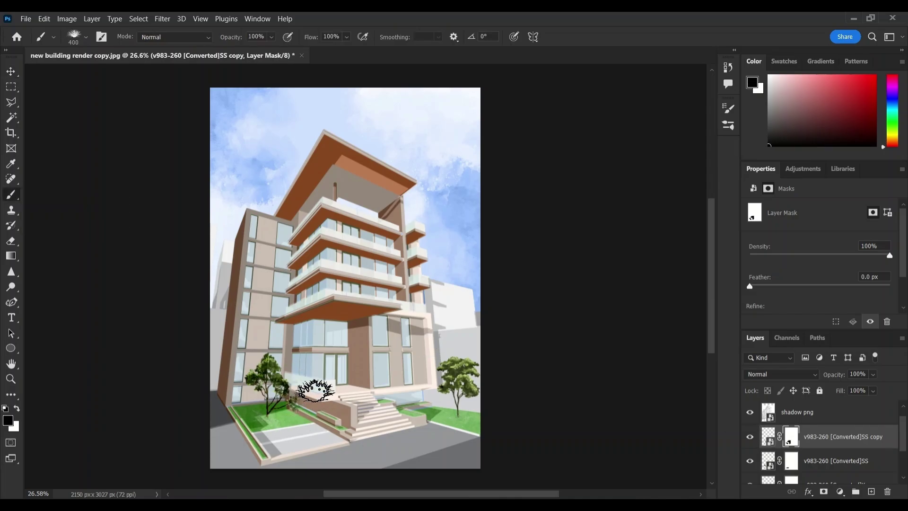
Set the tilted tree copy's blend mode to Linear Burn and its opacity to 23%
{"action": "left_click", "coordinate": [764, 376]}
{"action": "left_click", "coordinate": [768, 263]}
{"action": "left_click", "coordinate": [872, 374]}
{"action": "left_click_drag", "start_coordinate": [880, 389], "coordinate": [844, 389]}
Duplicate the v983-260 [Converted]K tree, rotate the copy about 32° clockwise and brush out parts of it on its mask
{"action": "scroll", "coordinate": [827, 458], "scroll_direction": "down", "scroll_amount": 1}
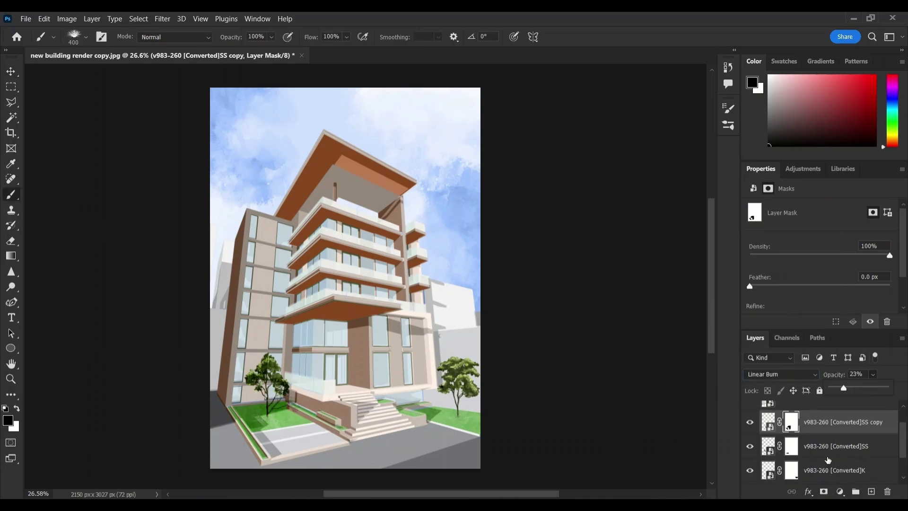
{"action": "left_click", "coordinate": [827, 449]}
{"action": "left_click", "coordinate": [824, 470]}
{"action": "key", "text": "ctrl+j"}
{"action": "left_click", "coordinate": [12, 71]}
{"action": "key", "text": "ctrl+t"}
{"action": "left_click_drag", "start_coordinate": [493, 356], "coordinate": [526, 381]}
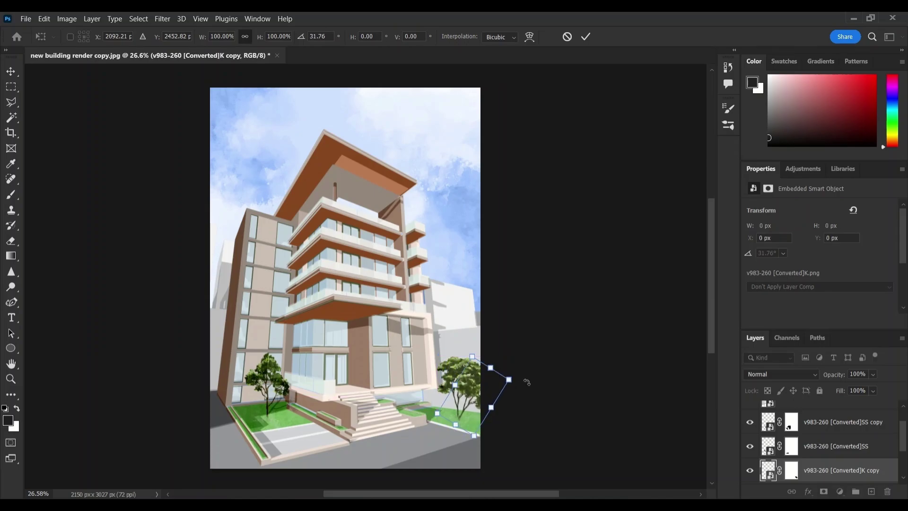
{"action": "key", "text": "Return"}
{"action": "key", "text": "b"}
{"action": "left_click", "coordinate": [790, 470]}
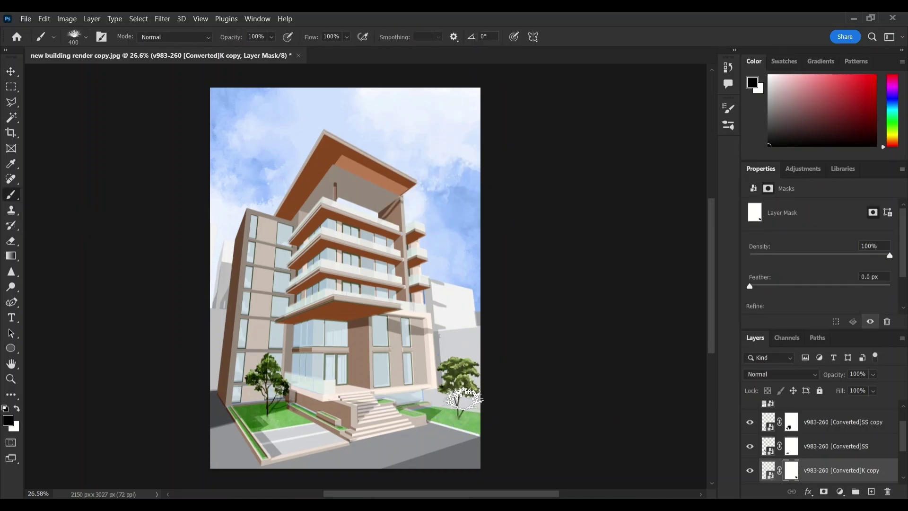
Make a second copy of the right-hand tree and enlarge it to about 424 by 601 px for a fuller crown
{"action": "key", "text": "v"}
{"action": "key", "text": "ctrl+j"}
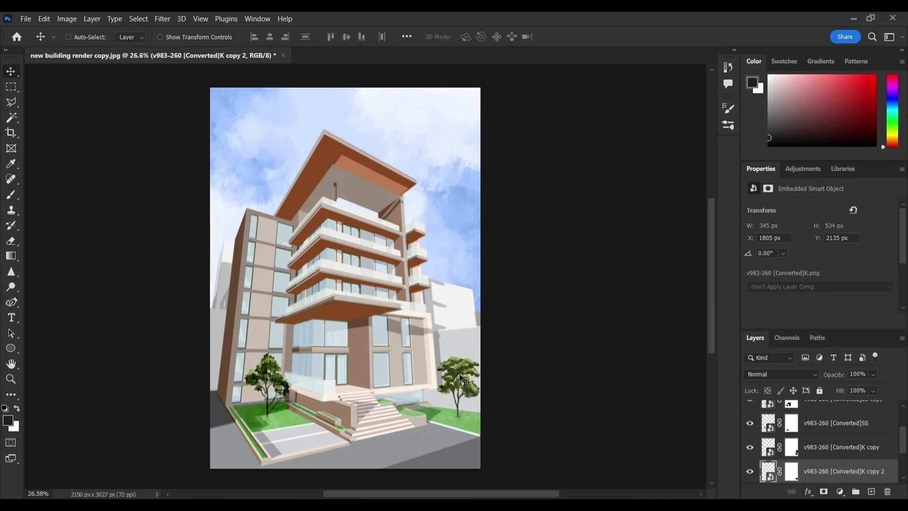
{"action": "key", "text": "ctrl+t"}
{"action": "mouse_move", "coordinate": [462, 352]}
{"action": "left_mouse_down"}
{"action": "mouse_move", "coordinate": [470, 362]}
{"action": "mouse_move", "coordinate": [437, 381]}
{"action": "mouse_move", "coordinate": [465, 346]}
{"action": "left_mouse_up"}
{"action": "key", "text": "Return"}
{"action": "key", "text": "ctrl+t"}
{"action": "key", "text": "Return"}
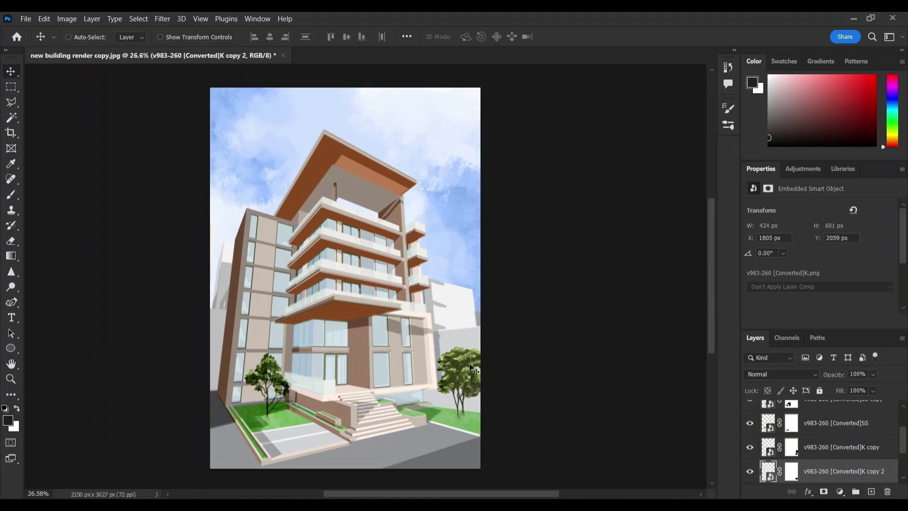
Rasterize the enlarged second copy of the right-hand tree and paint over its silhouette in the dark foreground colour
{"action": "left_click", "coordinate": [15, 121]}
{"action": "left_click", "coordinate": [13, 192]}
{"action": "left_click", "coordinate": [461, 371]}
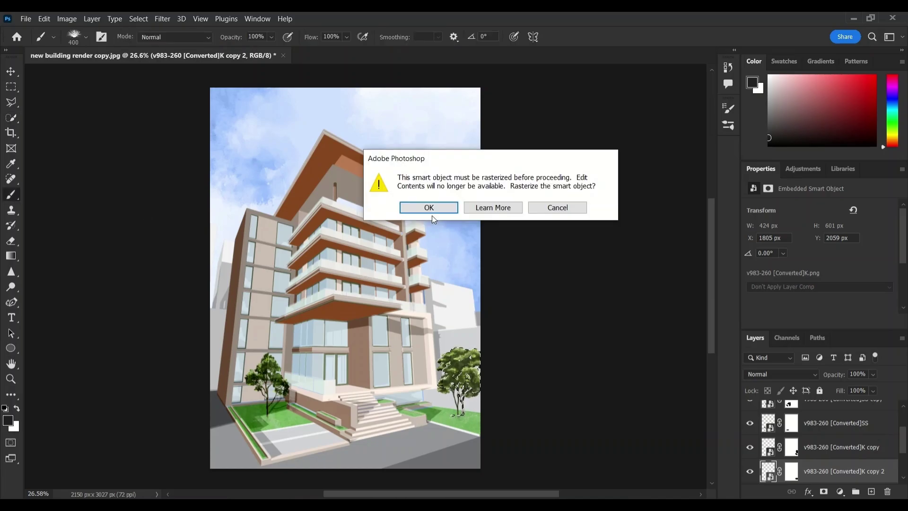
{"action": "left_click", "coordinate": [431, 208]}
{"action": "left_click", "coordinate": [462, 371]}
Move the painted tree copy below the original tree layer and set it to Linear Burn at 23% opacity
{"action": "scroll", "coordinate": [844, 458], "scroll_direction": "down", "scroll_amount": 1}
{"action": "left_click_drag", "start_coordinate": [843, 446], "coordinate": [843, 473]}
{"action": "left_click", "coordinate": [872, 374]}
{"action": "left_click_drag", "start_coordinate": [887, 388], "coordinate": [845, 389]}
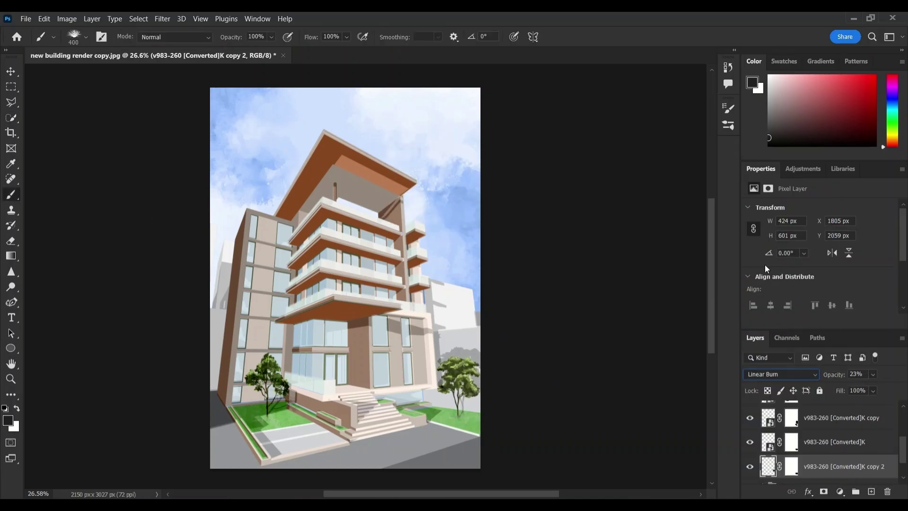
Shrink the burned tree copy to about 370 by 525 px, then group the tree layers as trees
{"action": "key", "text": "ctrl+t"}
{"action": "left_click_drag", "start_coordinate": [464, 346], "coordinate": [469, 369]}
{"action": "left_click_drag", "start_coordinate": [467, 402], "coordinate": [474, 379]}
{"action": "key", "text": "Return"}
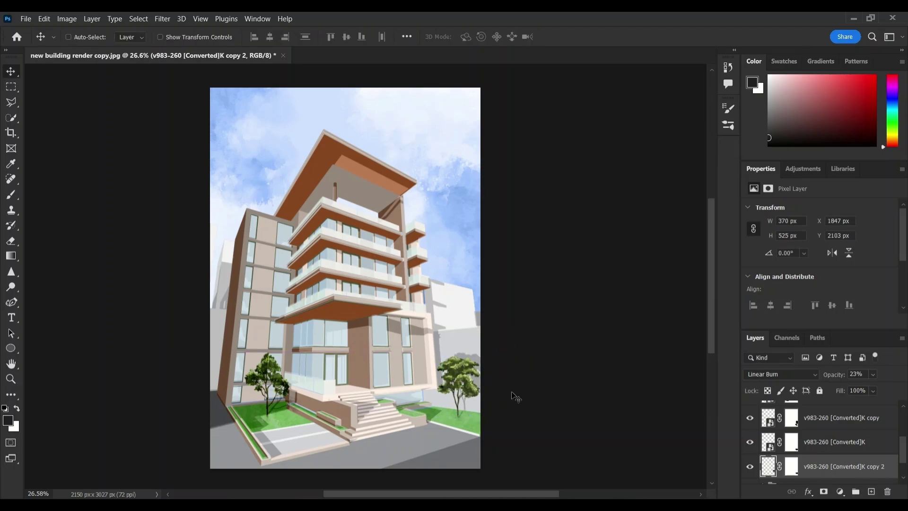
{"action": "key", "text": "ctrl+g"}
{"action": "double_click", "coordinate": [802, 437]}
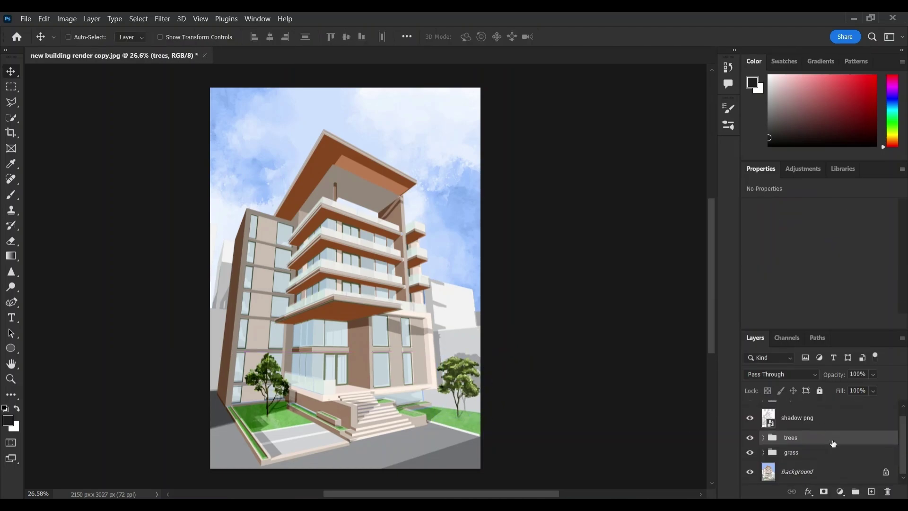
Place Untitled-1ff.png on the road beside the entrance steps, scaled to about 207 by 389 px
{"action": "key", "text": "alt+Tab"}
{"action": "left_click_drag", "start_coordinate": [806, 152], "coordinate": [461, 453]}
{"action": "left_click_drag", "start_coordinate": [345, 279], "coordinate": [448, 415]}
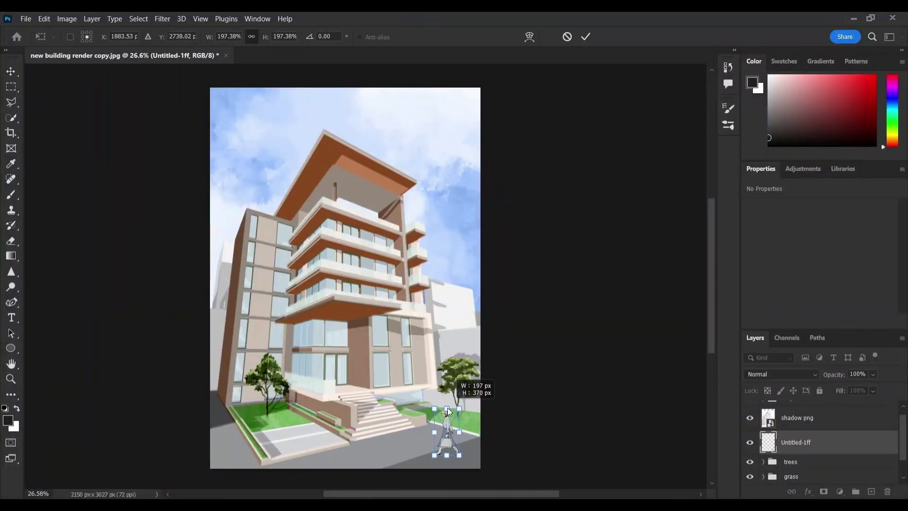
{"action": "key", "text": "Return"}
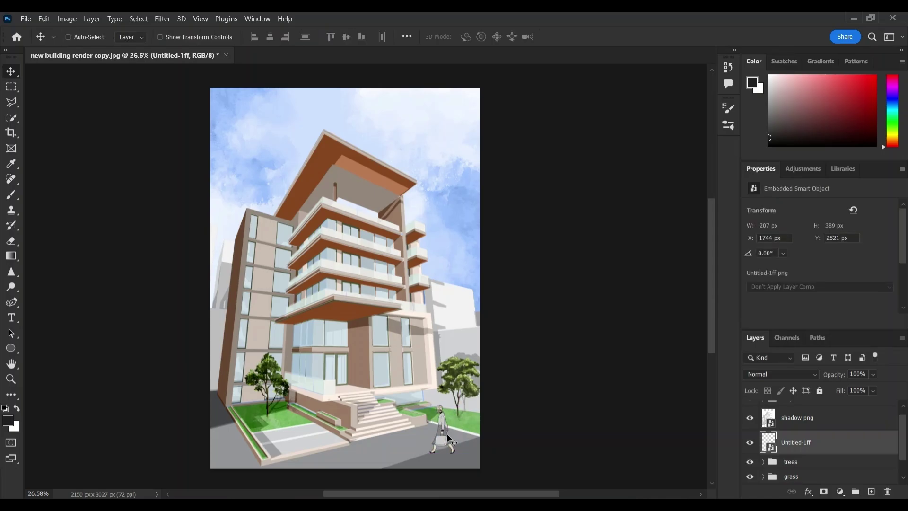
{"action": "left_click_drag", "start_coordinate": [440, 430], "coordinate": [436, 420]}
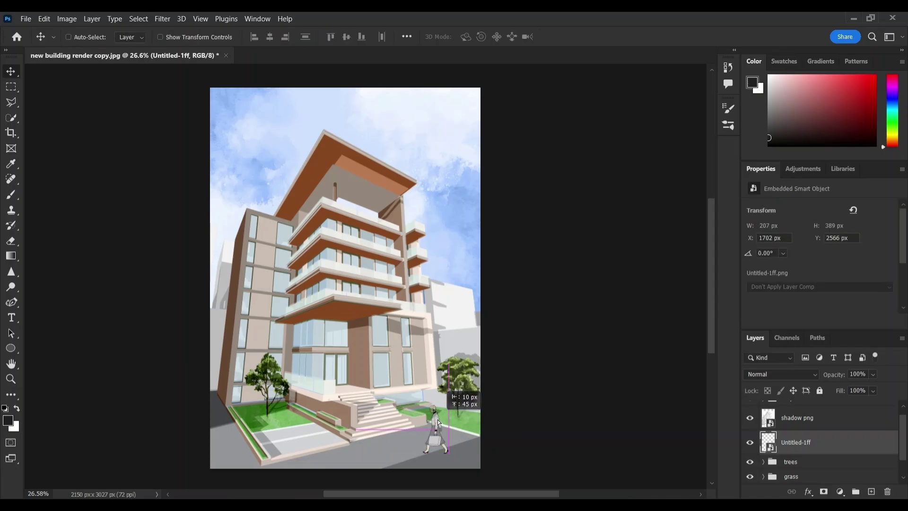
Rasterize the walking woman and paint her as a solid white silhouette
{"action": "left_click_drag", "start_coordinate": [774, 72], "coordinate": [764, 72]}
{"action": "key", "text": "b"}
{"action": "left_click", "coordinate": [435, 416]}
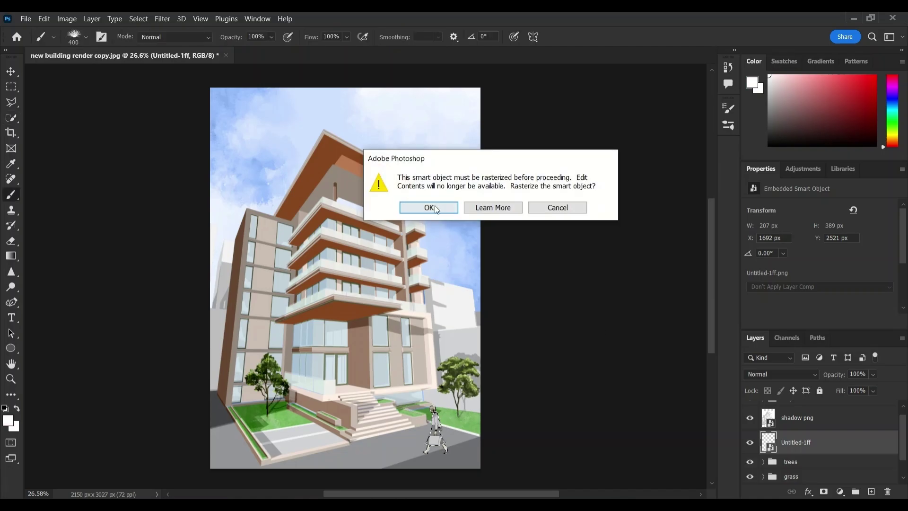
{"action": "left_click", "coordinate": [433, 207]}
{"action": "mouse_move", "coordinate": [434, 442]}
{"action": "left_mouse_down"}
{"action": "mouse_move", "coordinate": [440, 400]}
{"action": "mouse_move", "coordinate": [452, 424]}
{"action": "mouse_move", "coordinate": [457, 408]}
{"action": "mouse_move", "coordinate": [440, 447]}
{"action": "left_mouse_up"}
Duplicate the white walking figure, slant the copy to about 270 by 349 px, paint it black and move it beneath the original
{"action": "key", "text": "ctrl+j"}
{"action": "key", "text": "ctrl+t"}
{"action": "key", "text": "Return"}
{"action": "left_click", "coordinate": [11, 118]}
{"action": "left_click", "coordinate": [10, 194]}
{"action": "key", "text": "d"}
{"action": "key", "text": "ctrl+["}
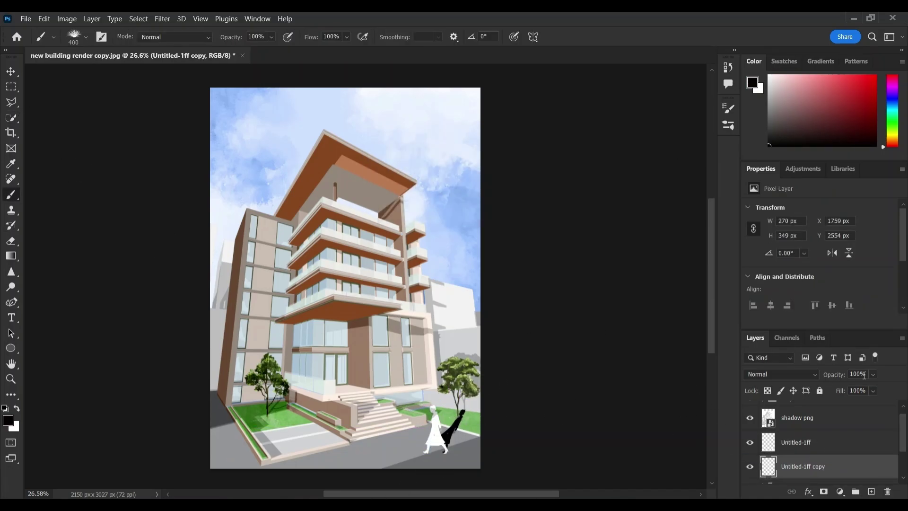
Lower the black figure copy's opacity to 16% and adjust its shape into a cast shadow
{"action": "left_click_drag", "start_coordinate": [872, 373], "coordinate": [839, 388]}
{"action": "key", "text": "ctrl+t"}
{"action": "left_click_drag", "start_coordinate": [464, 408], "coordinate": [447, 412]}
{"action": "key", "text": "Return"}
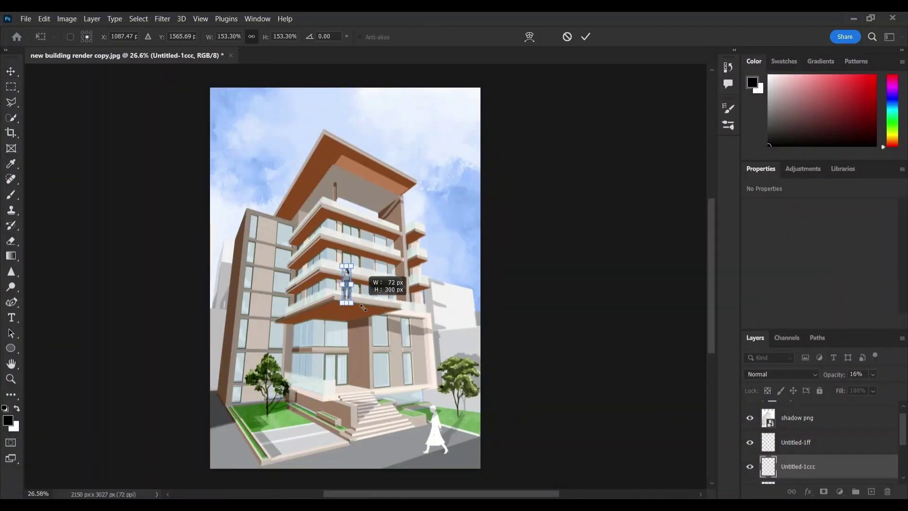
Position the Untitled-1ccc figure at the entrance, sized about 64 by 267 px, and paint it solid white
{"action": "left_click_drag", "start_coordinate": [345, 298], "coordinate": [350, 374]}
{"action": "key", "text": "Return"}
{"action": "key", "text": "b"}
{"action": "left_click_drag", "start_coordinate": [357, 375], "coordinate": [348, 381]}
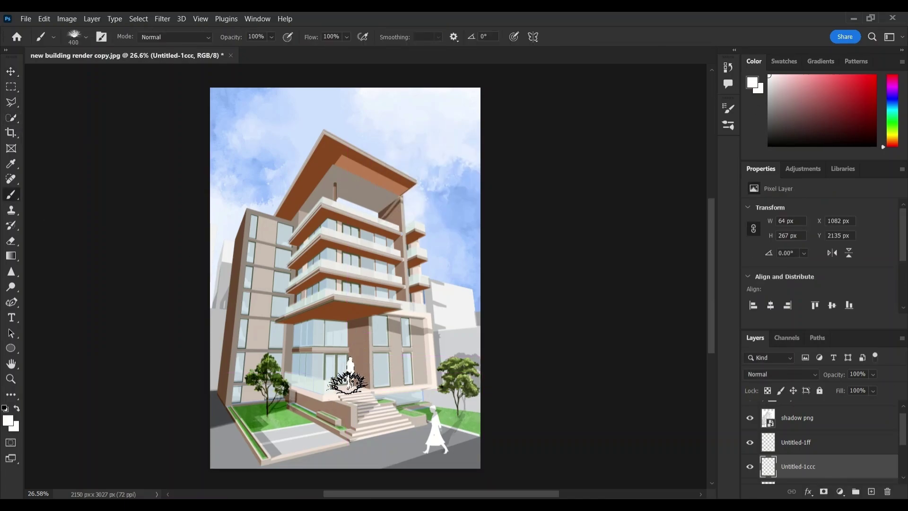
Group the people layers under the name ppl
{"action": "key", "text": "v"}
{"action": "key", "text": "ctrl+d"}
{"action": "left_click", "coordinate": [395, 498]}
{"action": "left_click", "coordinate": [612, 151]}
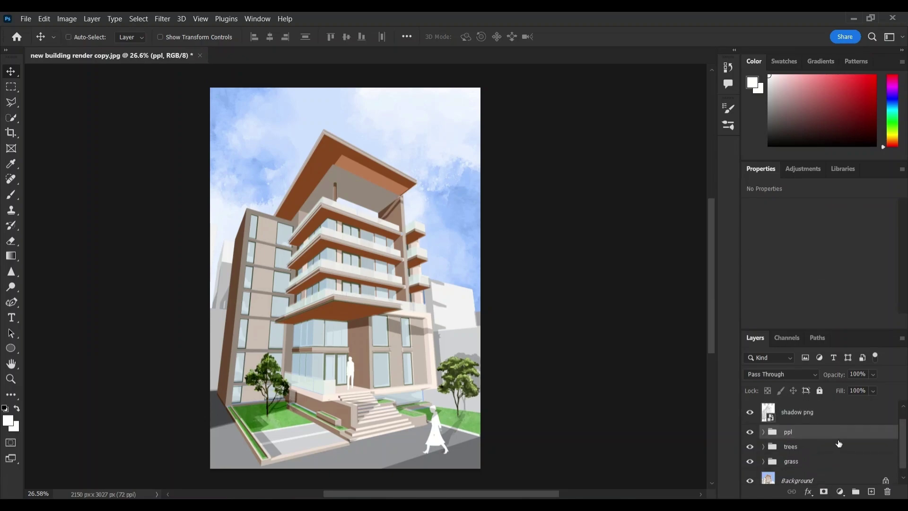
Place the pexels-eva-bronzini-7598248 paper texture above all layers, scaled to about 2150 by 3225 px to cover the canvas
{"action": "left_click", "coordinate": [804, 413]}
{"action": "scroll", "coordinate": [804, 413], "scroll_direction": "up", "scroll_amount": 1}
{"action": "left_click", "coordinate": [804, 412]}
{"action": "left_click", "coordinate": [389, 494]}
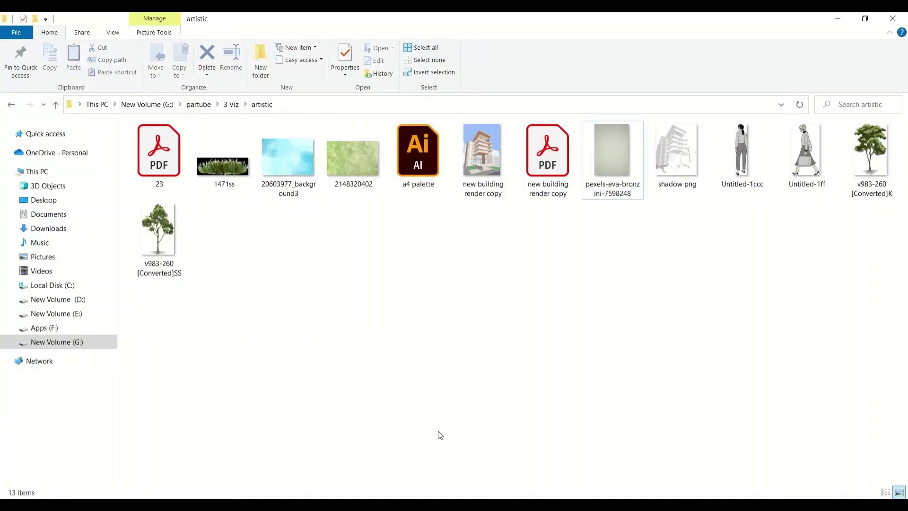
{"action": "left_click_drag", "start_coordinate": [612, 151], "coordinate": [479, 277]}
{"action": "left_click_drag", "start_coordinate": [219, 279], "coordinate": [209, 278]}
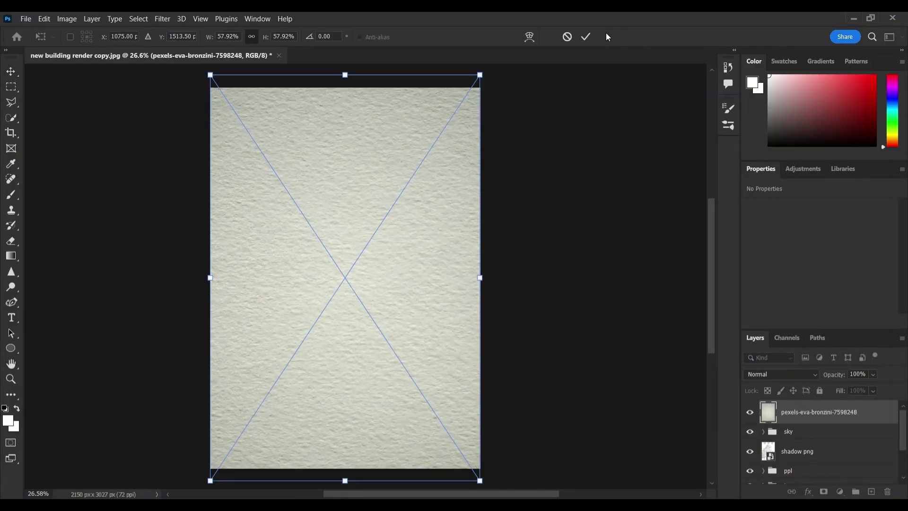
{"action": "key", "text": "Return"}
Set the paper texture's blend mode to Divide and reduce its opacity
{"action": "left_click", "coordinate": [776, 378]}
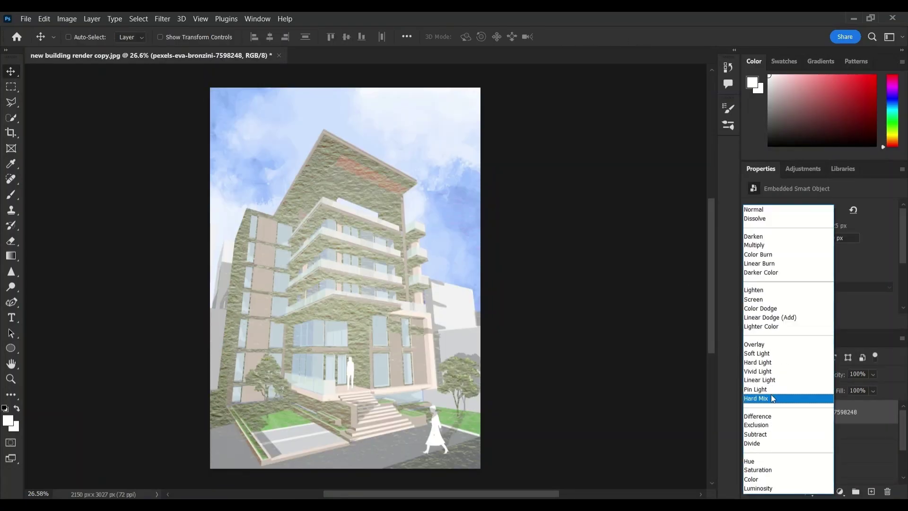
{"action": "left_click", "coordinate": [760, 443]}
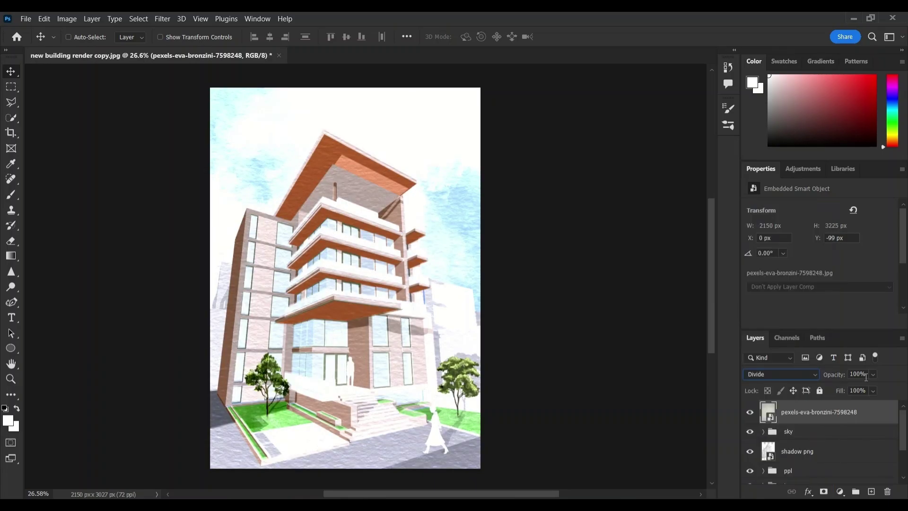
{"action": "left_click_drag", "start_coordinate": [860, 389], "coordinate": [858, 388]}
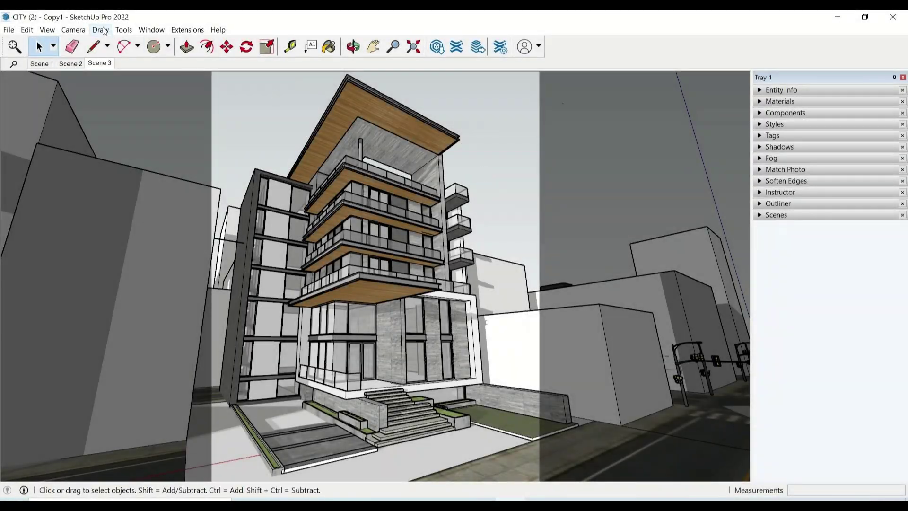
In SketchUp, open the V-Ray Asset Editor, start rendering Scene 3 and open the frame buffer's render channel choices
{"action": "left_click", "coordinate": [186, 29]}
{"action": "mouse_move", "coordinate": [197, 80]}
{"action": "left_click", "coordinate": [298, 80]}
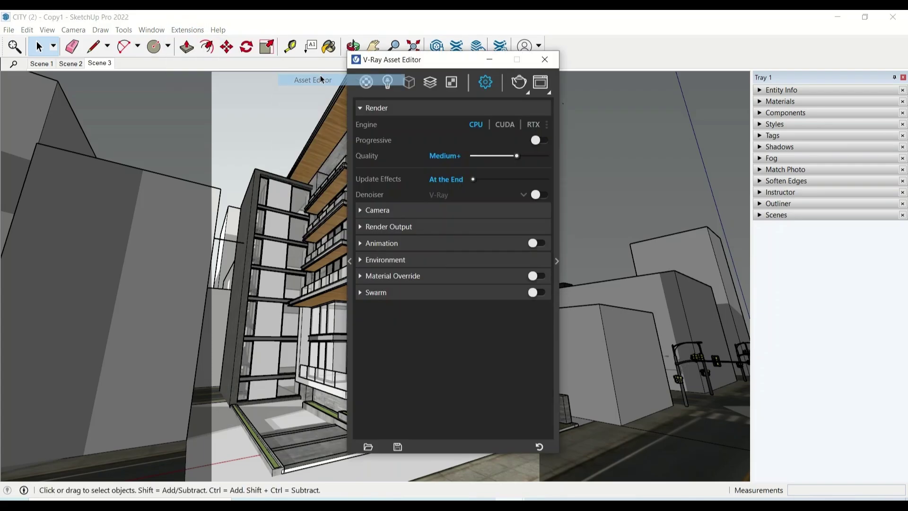
{"action": "left_click", "coordinate": [519, 84]}
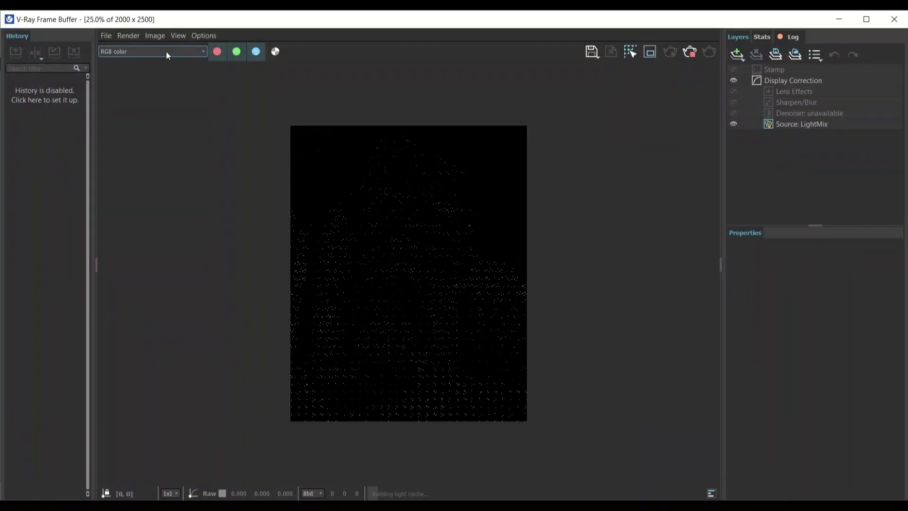
{"action": "left_click", "coordinate": [166, 51]}
{"action": "left_click", "coordinate": [179, 52]}
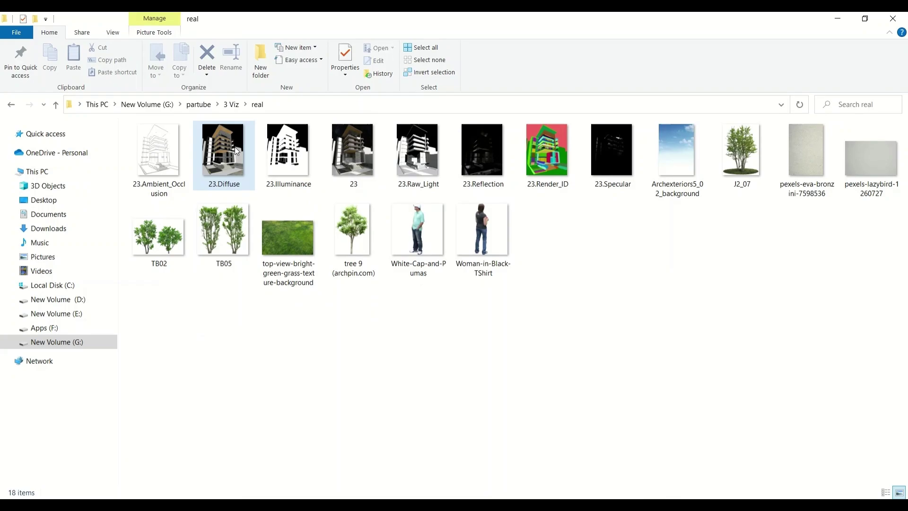
Place the 23 render in the new Photoshop document, aligned to the canvas's lower edge, and merge it with the Background
{"action": "left_click_drag", "start_coordinate": [352, 151], "coordinate": [367, 320]}
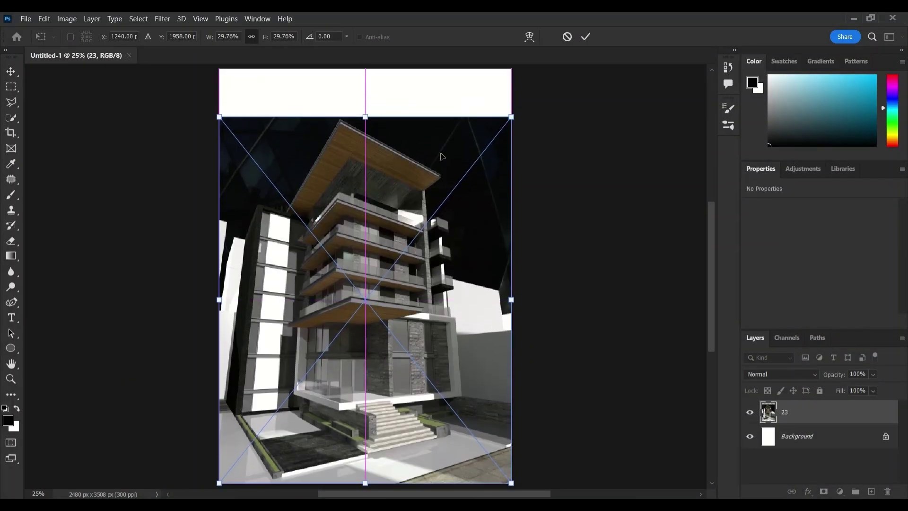
{"action": "left_click", "coordinate": [586, 36]}
{"action": "left_click", "coordinate": [821, 442], "text": "shift"}
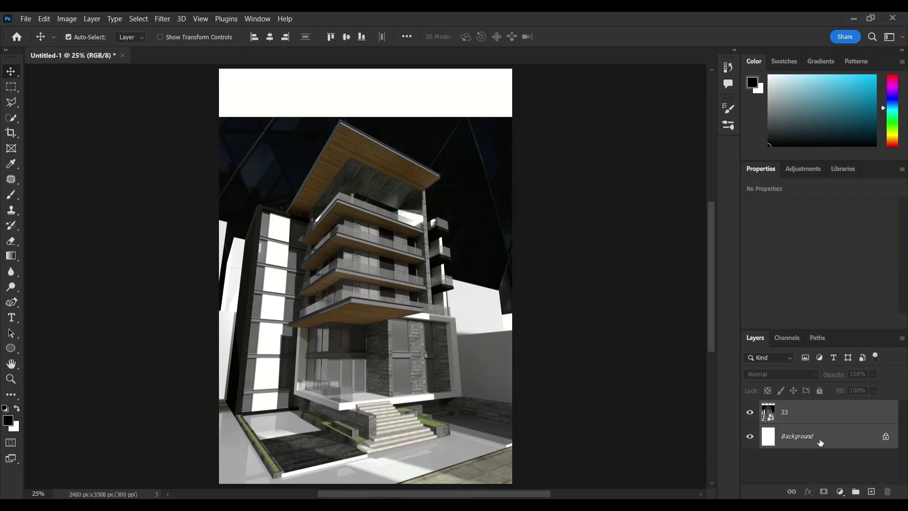
{"action": "key", "text": "ctrl+e"}
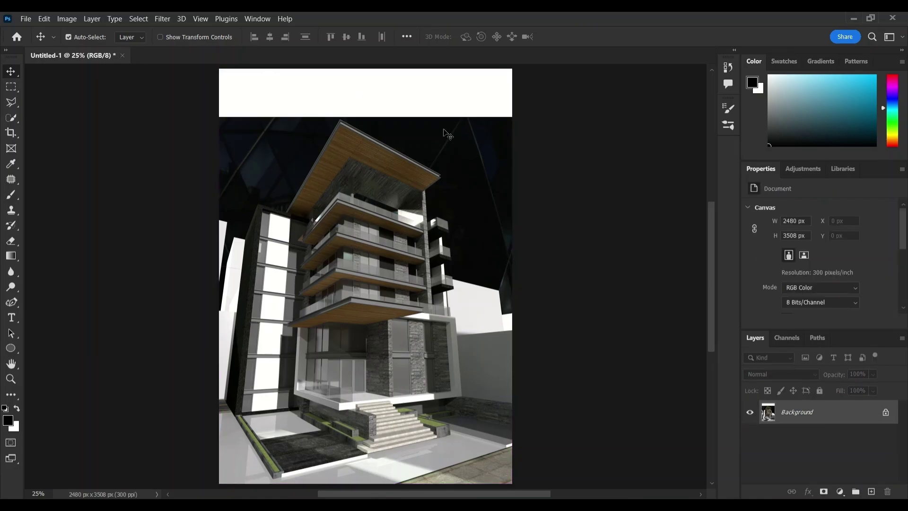
Place the 23.Diffuse pass over the base render, aligned exactly with it
{"action": "key", "text": "alt+Tab"}
{"action": "left_click_drag", "start_coordinate": [223, 151], "coordinate": [360, 302]}
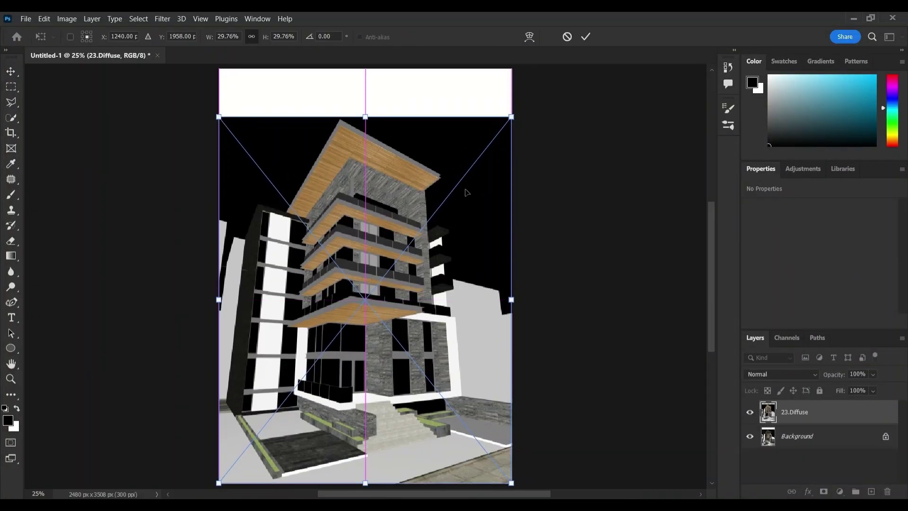
{"action": "key", "text": "Return"}
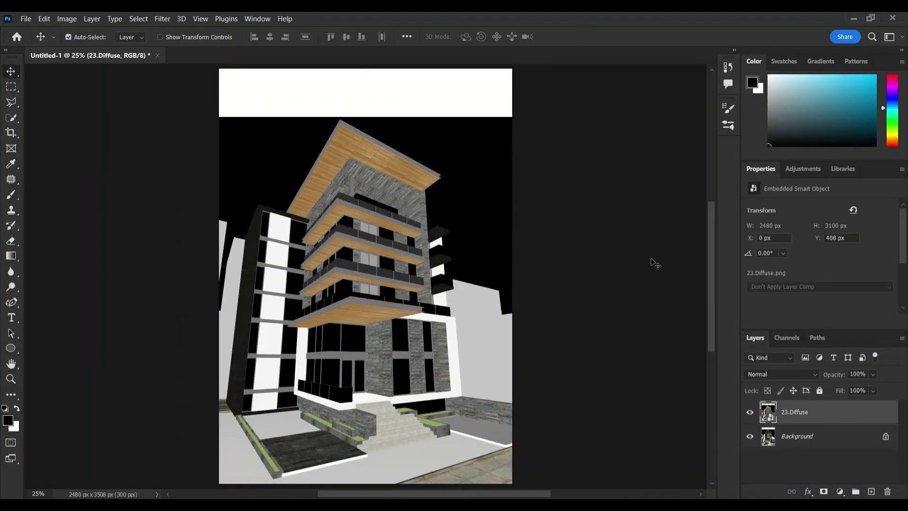
Set the 23.Diffuse layer to Linear Dodge (Add) at 60% opacity and compare the image with and without it
{"action": "left_click", "coordinate": [761, 375]}
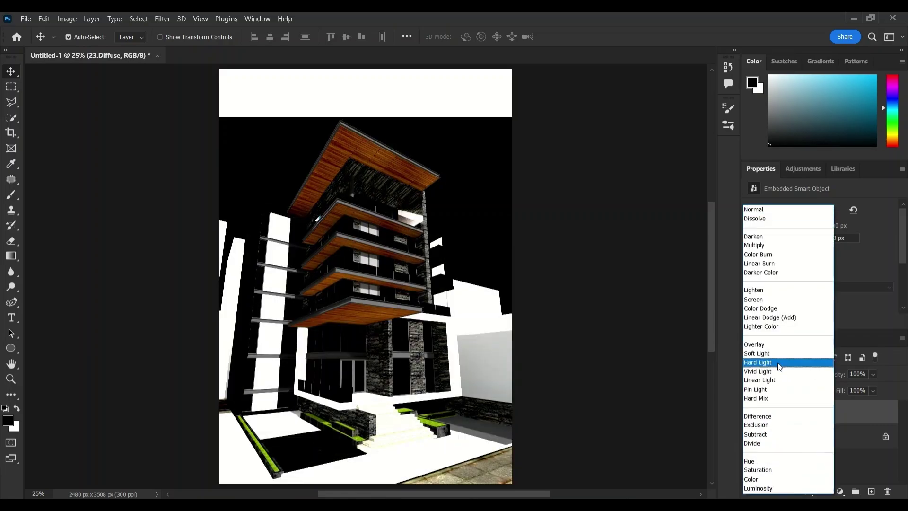
{"action": "left_click", "coordinate": [773, 318]}
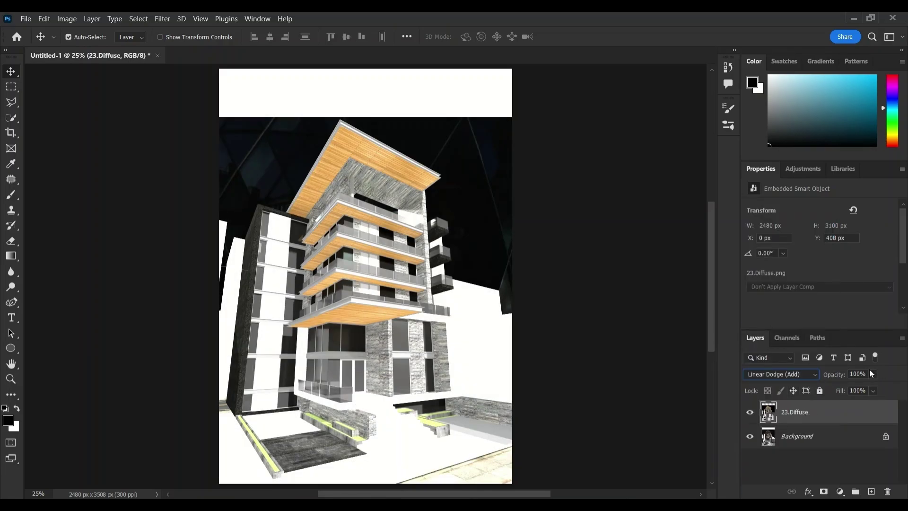
{"action": "left_click_drag", "start_coordinate": [852, 387], "coordinate": [864, 386]}
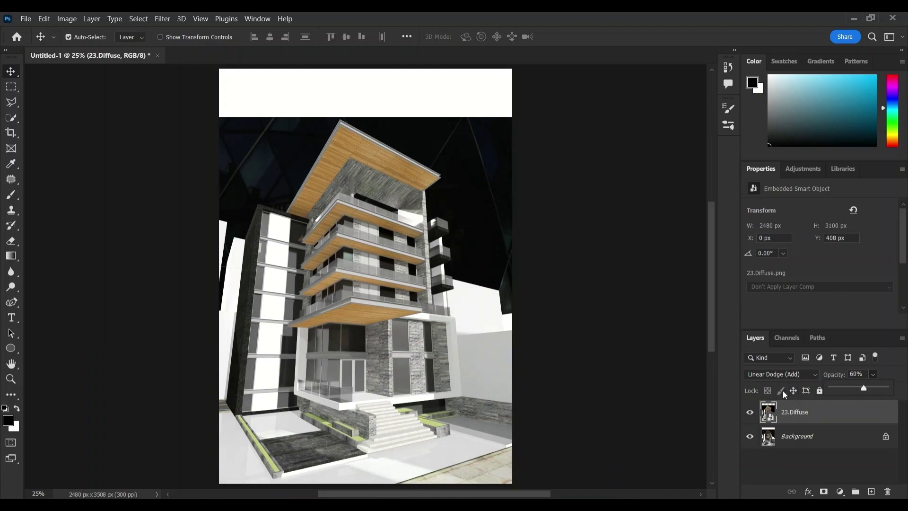
{"action": "left_click", "coordinate": [750, 412]}
{"action": "left_click", "coordinate": [749, 412]}
Place the 23.Ambient_Occlusion pass above the diffuse layer, aligned with the base render
{"action": "key", "text": "alt+Tab"}
{"action": "left_click_drag", "start_coordinate": [162, 152], "coordinate": [341, 417]}
{"action": "left_click_drag", "start_coordinate": [348, 375], "coordinate": [349, 403]}
{"action": "left_click", "coordinate": [586, 37]}
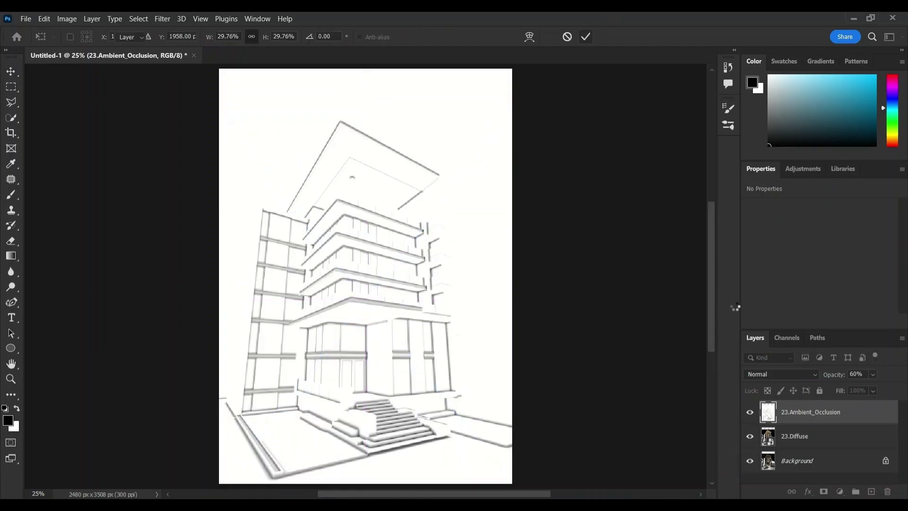
Set the 23.Ambient_Occlusion layer's blend mode to Multiply and compare the image with and without it
{"action": "left_click", "coordinate": [768, 374]}
{"action": "left_click", "coordinate": [754, 245]}
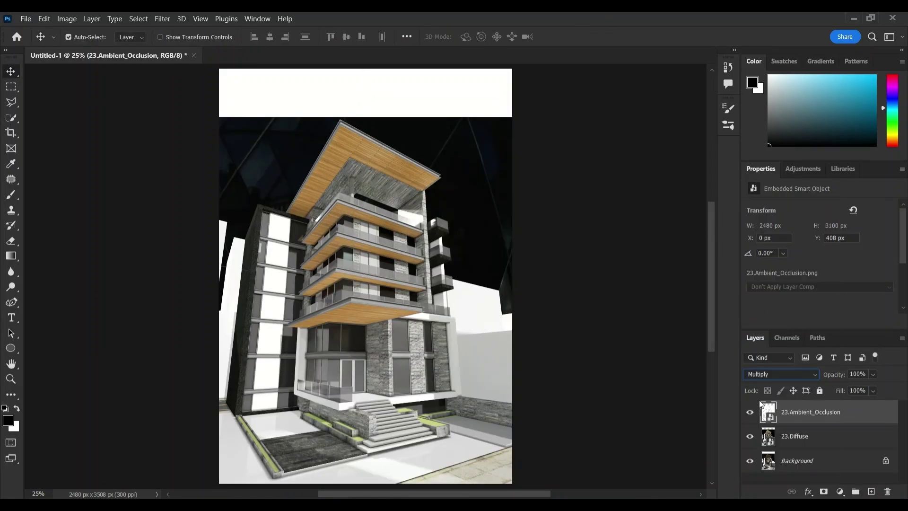
{"action": "left_click", "coordinate": [750, 413]}
{"action": "left_click", "coordinate": [750, 412]}
Place the 23.Reflection pass above the ambient occlusion layer, aligned with the base render, and set its blend mode to Screen
{"action": "key", "text": "alt+Tab"}
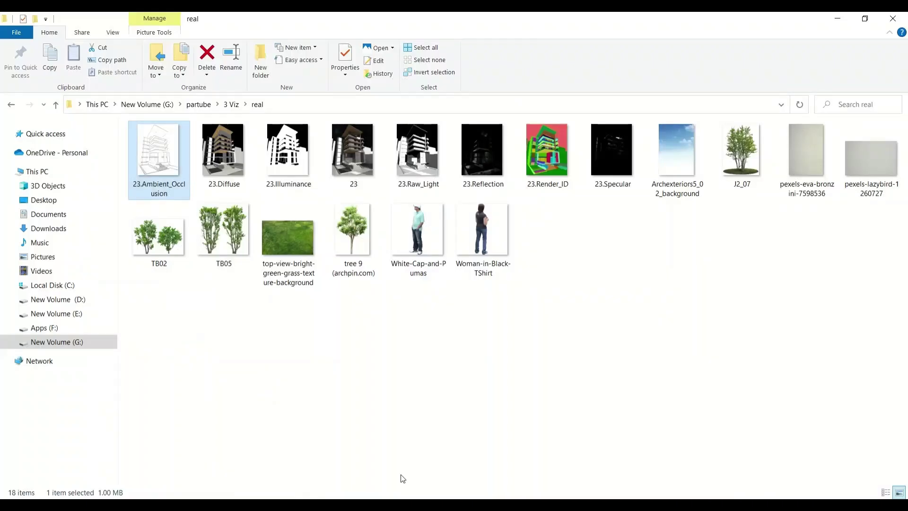
{"action": "left_click", "coordinate": [413, 370]}
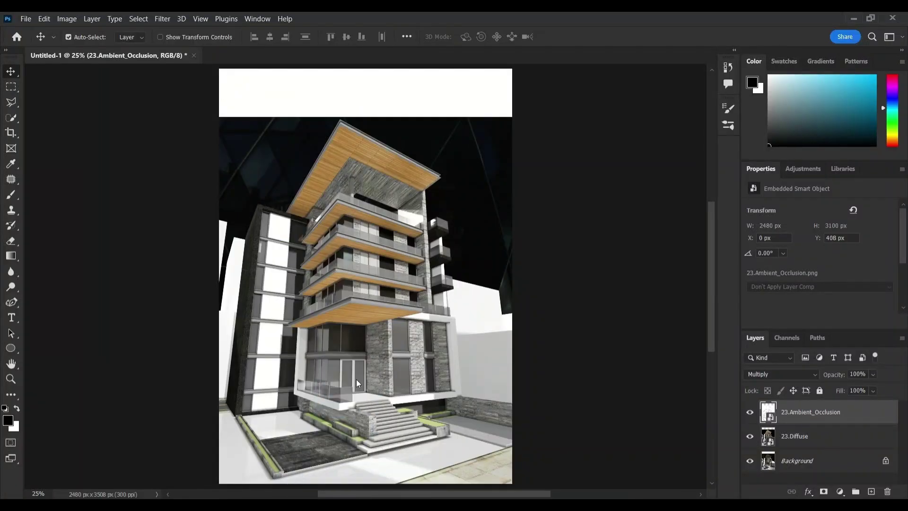
{"action": "left_click_drag", "start_coordinate": [363, 355], "coordinate": [363, 381]}
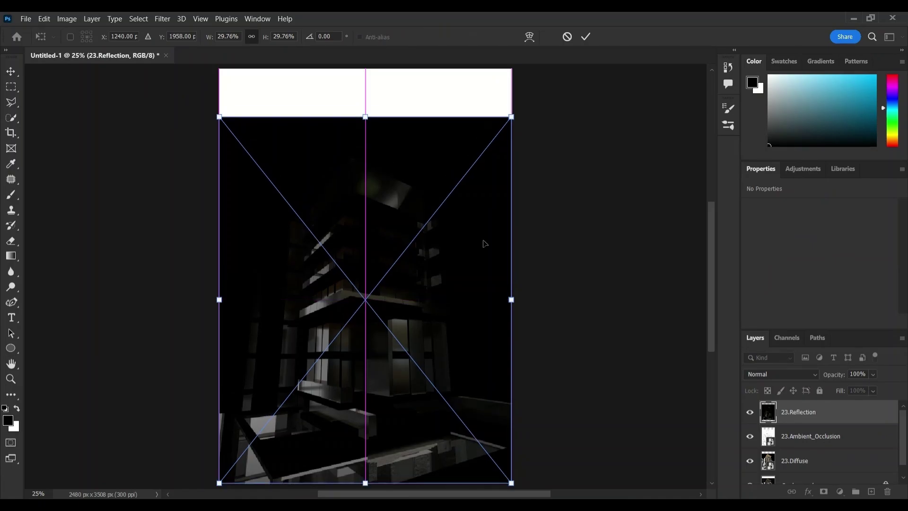
{"action": "left_click", "coordinate": [586, 37]}
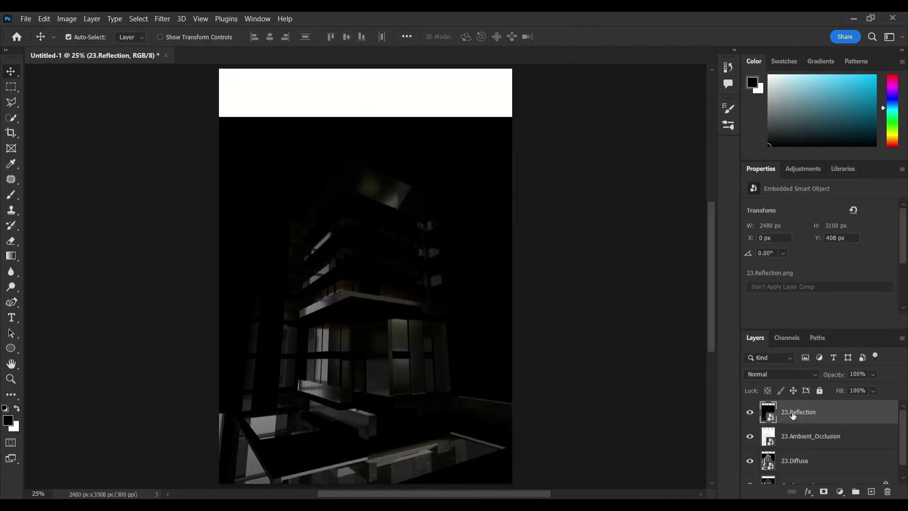
{"action": "left_click", "coordinate": [778, 374]}
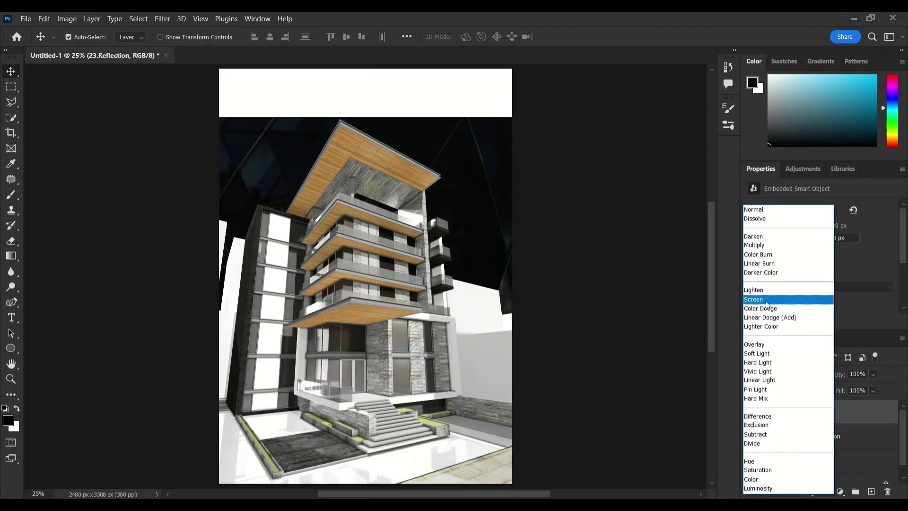
{"action": "left_click", "coordinate": [765, 301]}
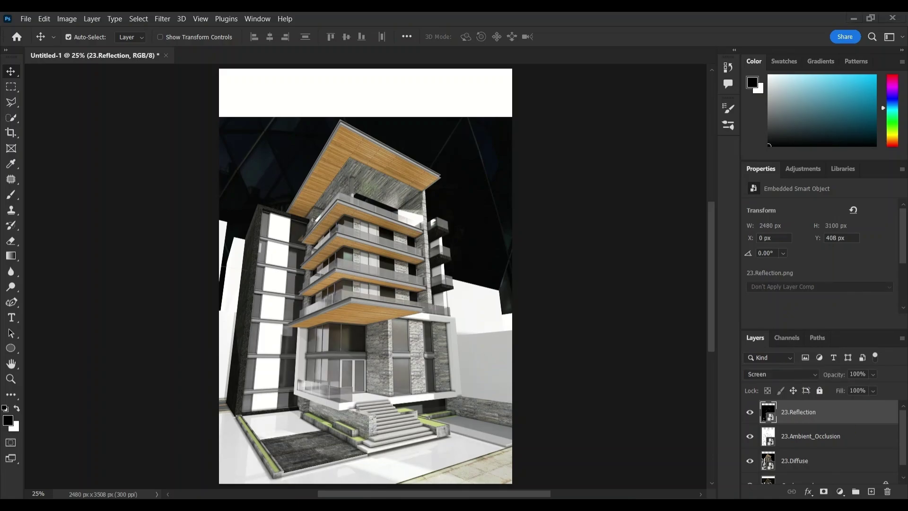
Place the 23.Specular pass over the reflection layer, set it to Screen, and compare the image with and without it
{"action": "key", "text": "alt+Tab"}
{"action": "left_click_drag", "start_coordinate": [612, 142], "coordinate": [365, 359]}
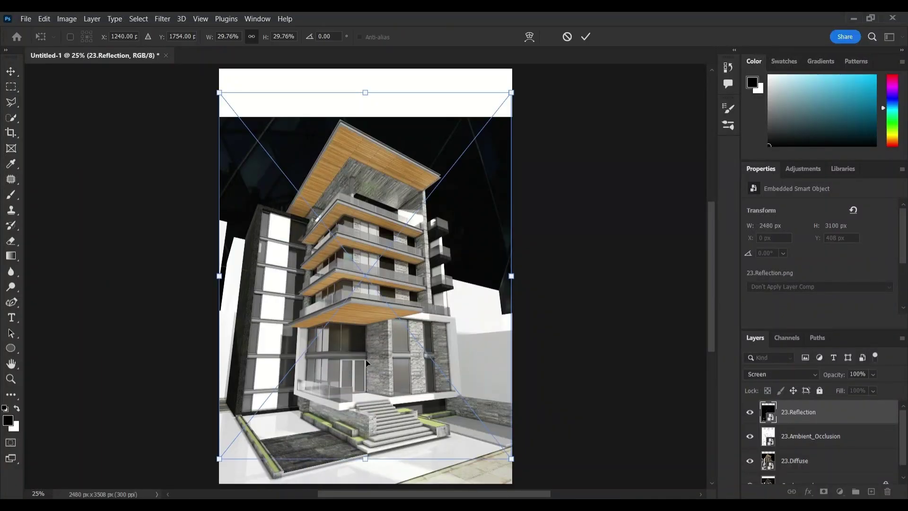
{"action": "left_click", "coordinate": [585, 36]}
{"action": "left_click", "coordinate": [804, 374]}
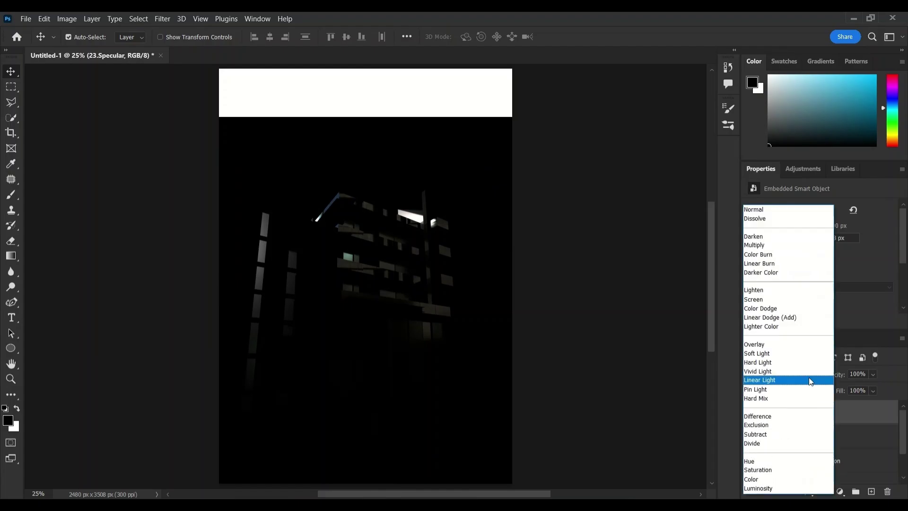
{"action": "left_click", "coordinate": [776, 299]}
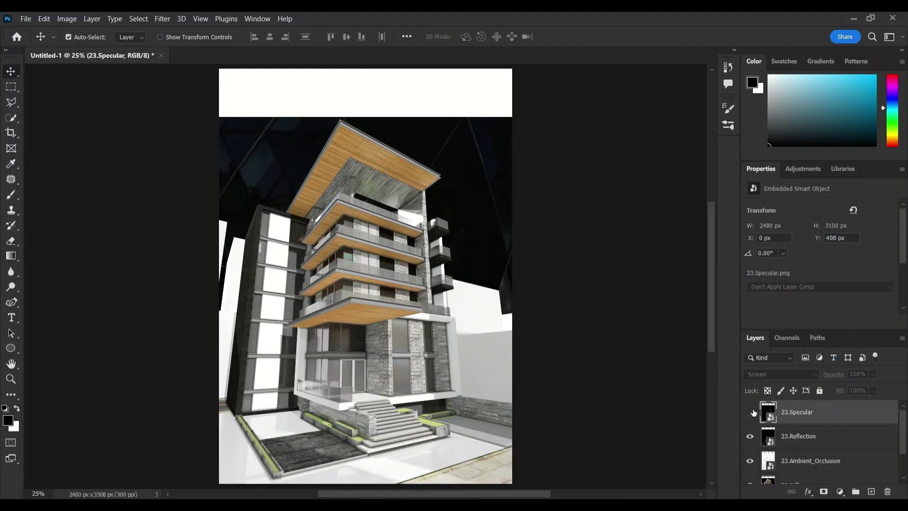
{"action": "left_click", "coordinate": [751, 412]}
Place the 23.Raw_Light pass above the specular layer, aligned with the base render
{"action": "mouse_move", "coordinate": [392, 499]}
{"action": "left_click", "coordinate": [392, 452]}
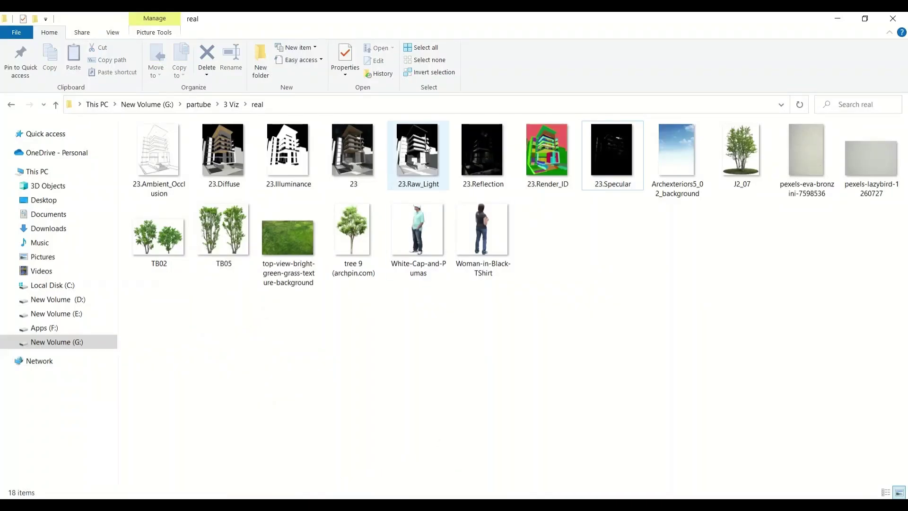
{"action": "left_click_drag", "start_coordinate": [417, 158], "coordinate": [324, 453]}
{"action": "left_click_drag", "start_coordinate": [371, 315], "coordinate": [370, 339]}
{"action": "left_click", "coordinate": [585, 36]}
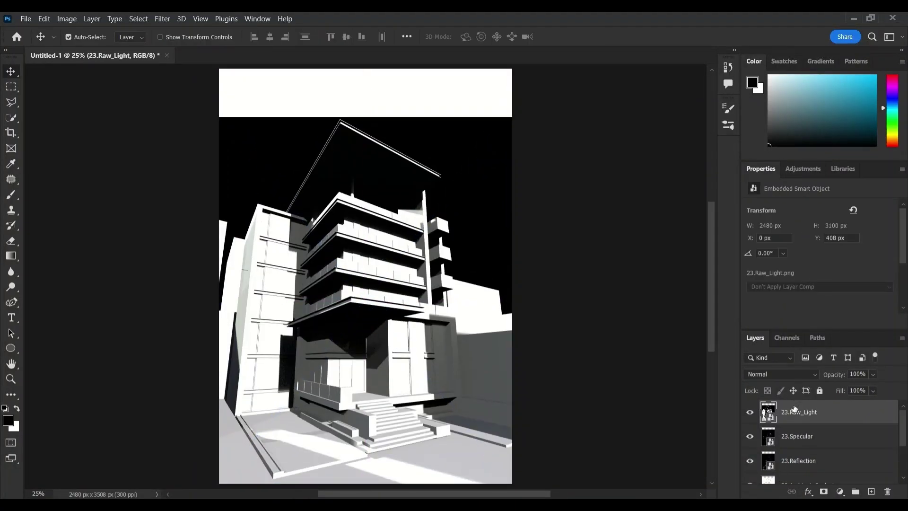
Set the 23.Raw_Light layer to Soft Light at 71% opacity and compare the image with and without it
{"action": "left_click", "coordinate": [780, 374]}
{"action": "left_click", "coordinate": [768, 358]}
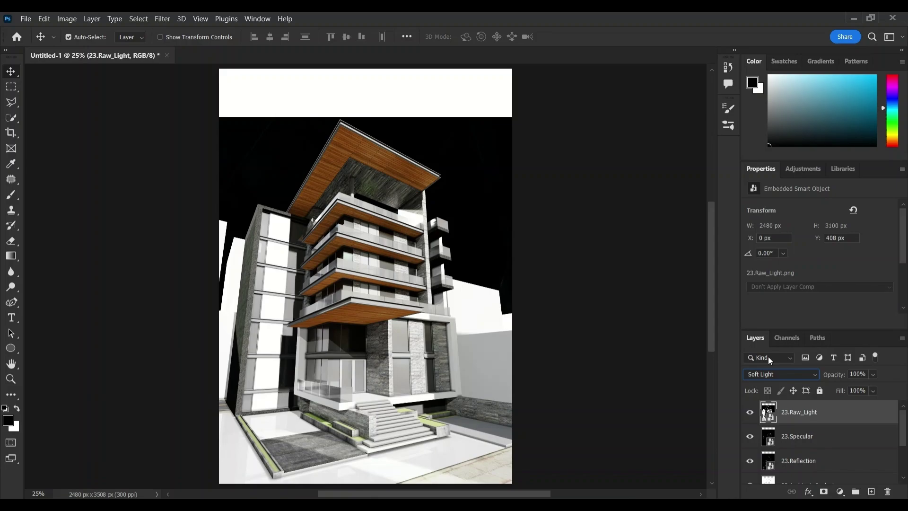
{"action": "left_click", "coordinate": [862, 388]}
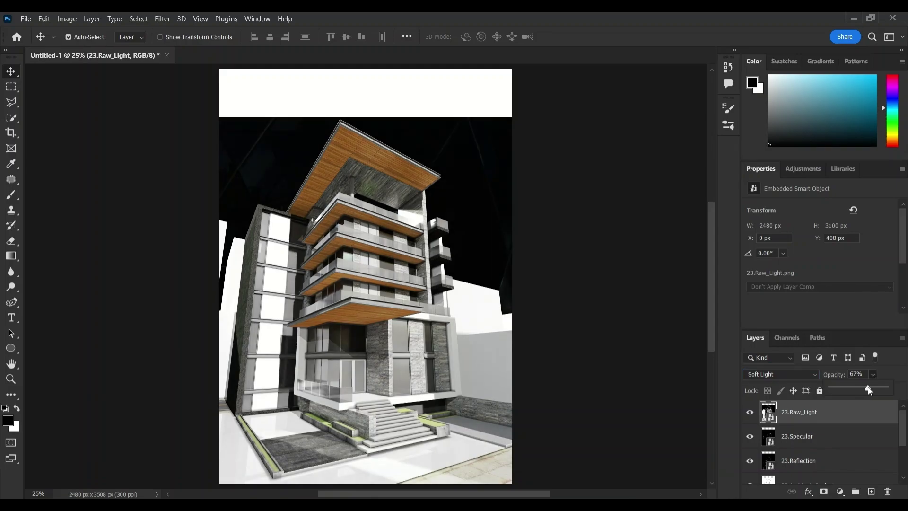
{"action": "left_click_drag", "start_coordinate": [868, 387], "coordinate": [870, 387]}
{"action": "left_click", "coordinate": [750, 409]}
{"action": "left_click", "coordinate": [750, 409]}
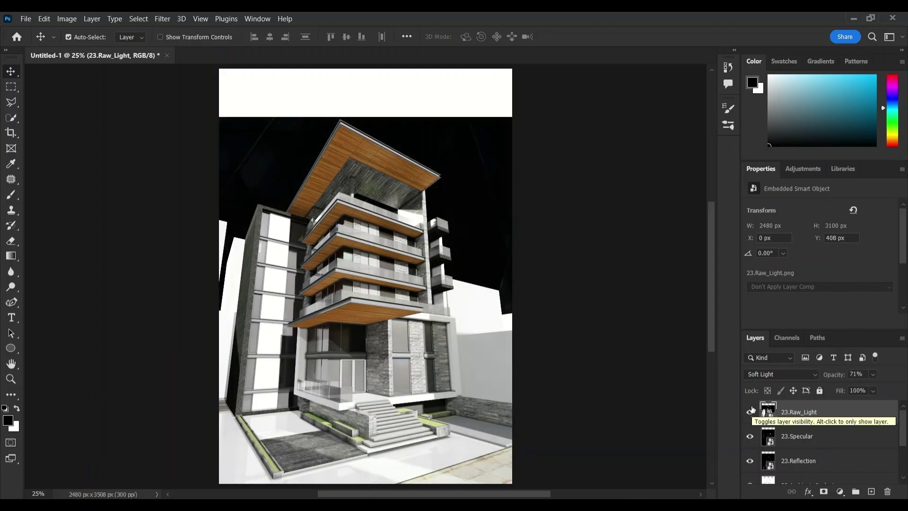
Group all render pass layers from 23.Raw_Light down to 23.Diffuse and name the group REs
{"action": "scroll", "coordinate": [793, 415], "scroll_direction": "down", "scroll_amount": 3}
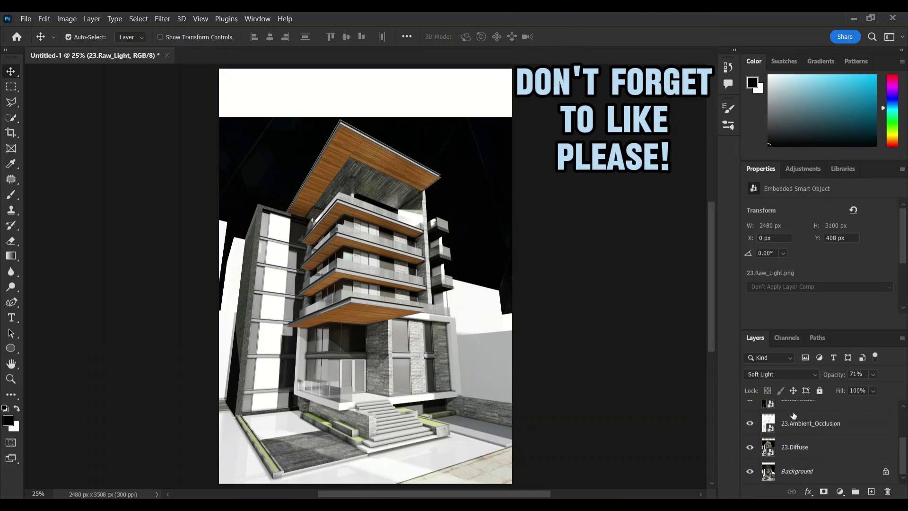
{"action": "left_click", "coordinate": [797, 445], "text": "shift"}
{"action": "key", "text": "ctrl+g"}
{"action": "double_click", "coordinate": [794, 407]}
{"action": "type", "text": "REs"}
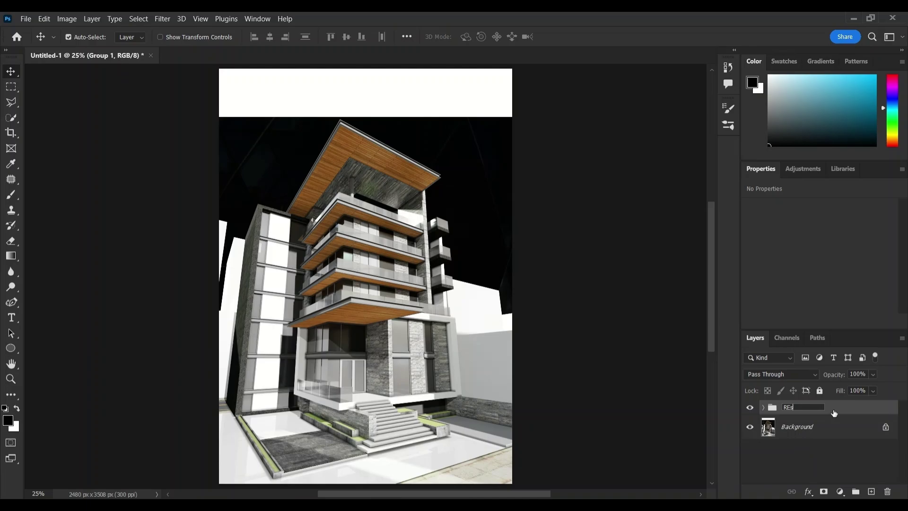
{"action": "key", "text": "Return"}
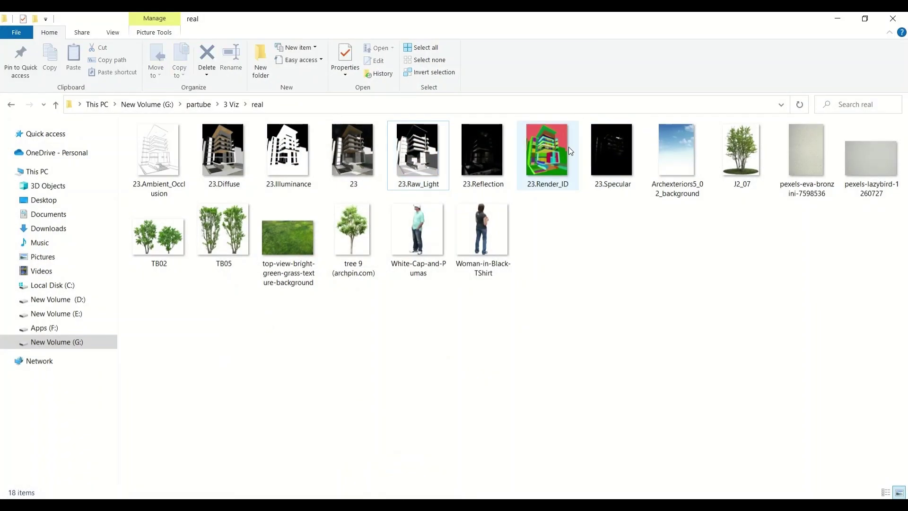
Place the 23.Render_ID pass above the REs group, aligned with the base render
{"action": "left_click_drag", "start_coordinate": [568, 146], "coordinate": [377, 351]}
{"action": "left_click", "coordinate": [586, 37]}
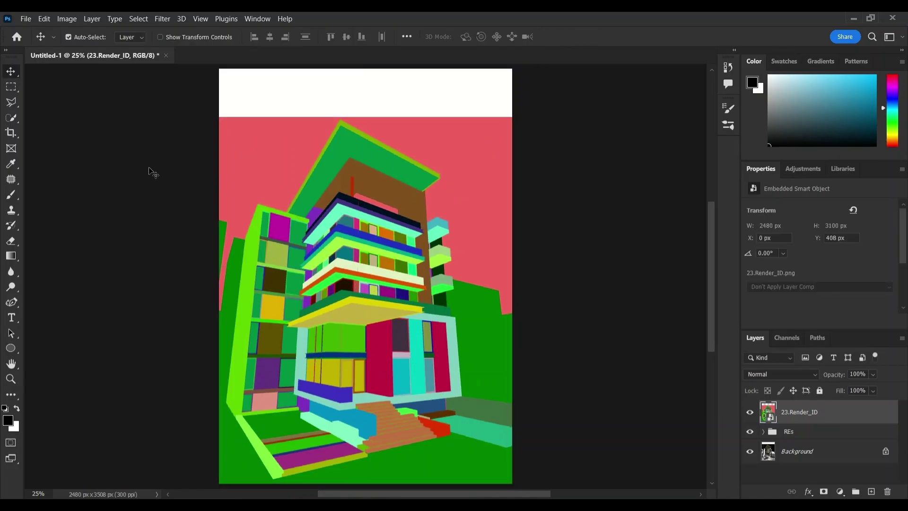
Select the white facade frame and tower panels on 23.Render_ID with the Magic Wand and copy them from Background to a layer named white concrete
{"action": "right_click", "coordinate": [13, 124]}
{"action": "left_click", "coordinate": [56, 140]}
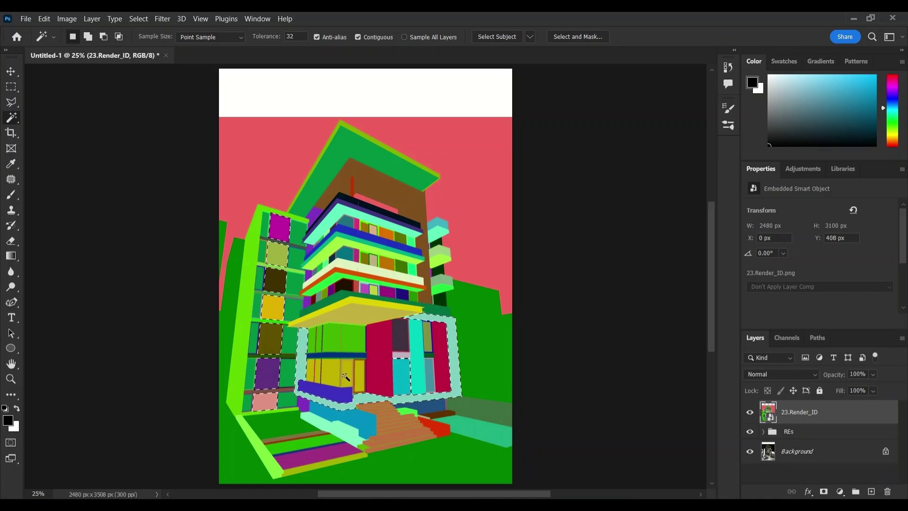
{"action": "left_click", "coordinate": [796, 452]}
{"action": "key", "text": "ctrl+j"}
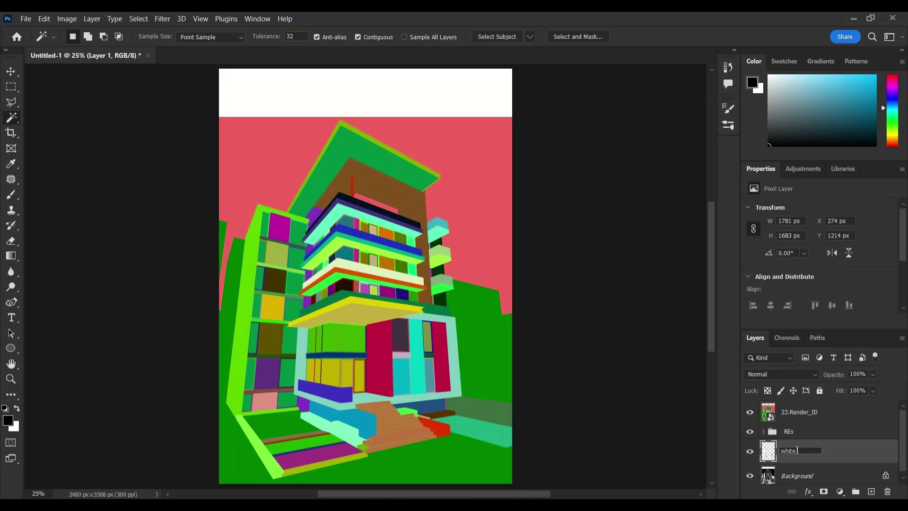
{"action": "key", "text": "Return"}
Move the white concrete layer to the top of the layer stack and hide the 23.Render_ID layer
{"action": "left_click_drag", "start_coordinate": [815, 452], "coordinate": [791, 431]}
{"action": "left_click", "coordinate": [790, 437]}
{"action": "key", "text": "ctrl+comma"}
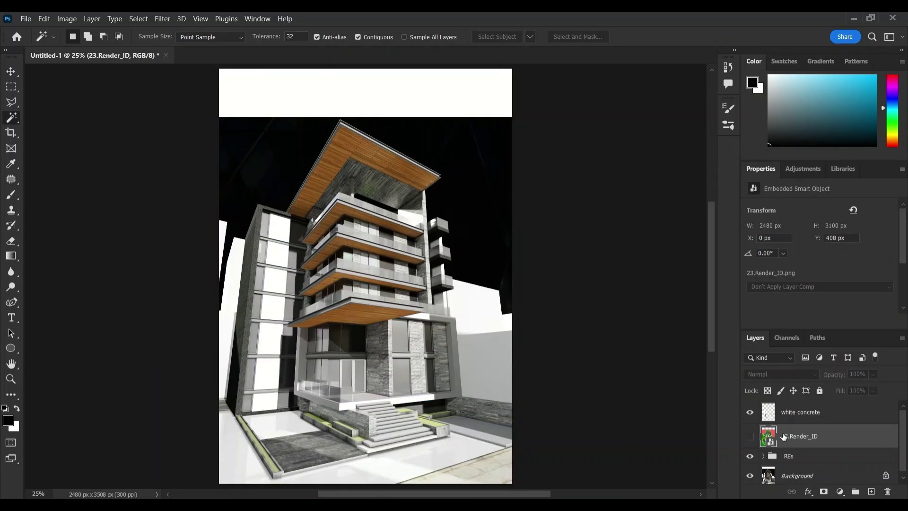
{"action": "left_click", "coordinate": [819, 423]}
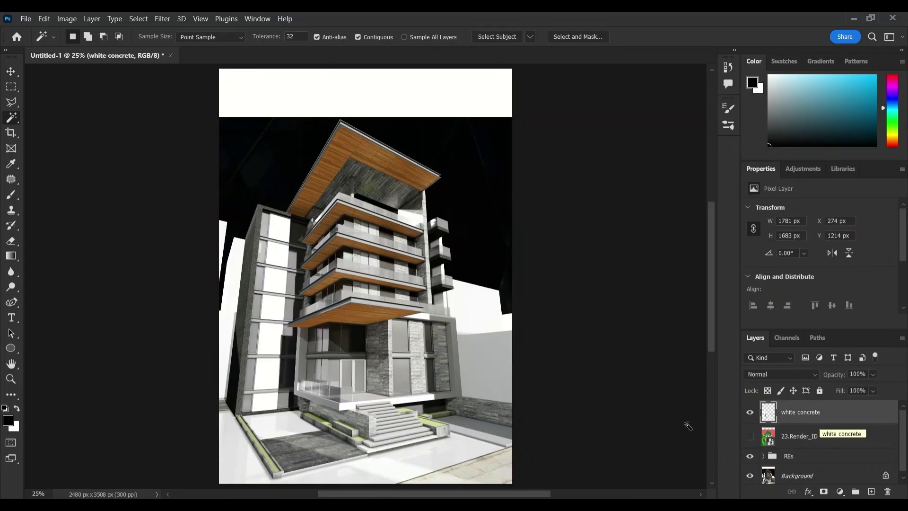
Place the pexels-eva-bronzini-7598536 texture image above the white concrete layer
{"action": "key", "text": "alt+Tab"}
{"action": "left_click", "coordinate": [472, 418]}
{"action": "left_click_drag", "start_coordinate": [793, 187], "coordinate": [411, 260]}
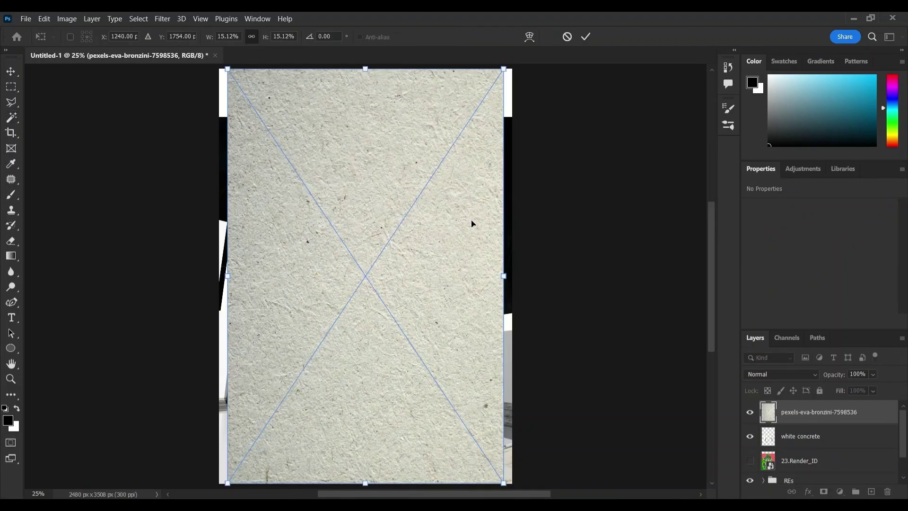
{"action": "key", "text": "Return"}
Set the texture layer to Luminosity, clip it to the white concrete layer, and reduce its opacity to 30%
{"action": "left_click", "coordinate": [768, 371]}
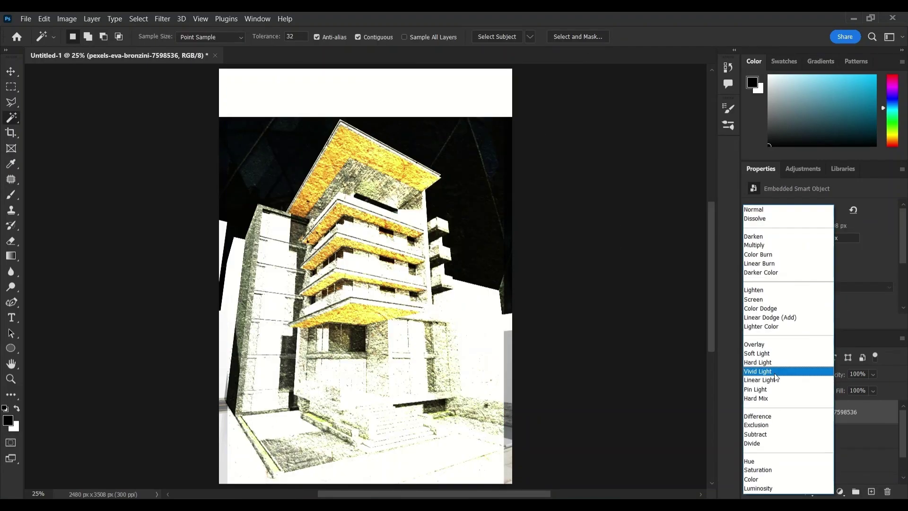
{"action": "left_click", "coordinate": [758, 488]}
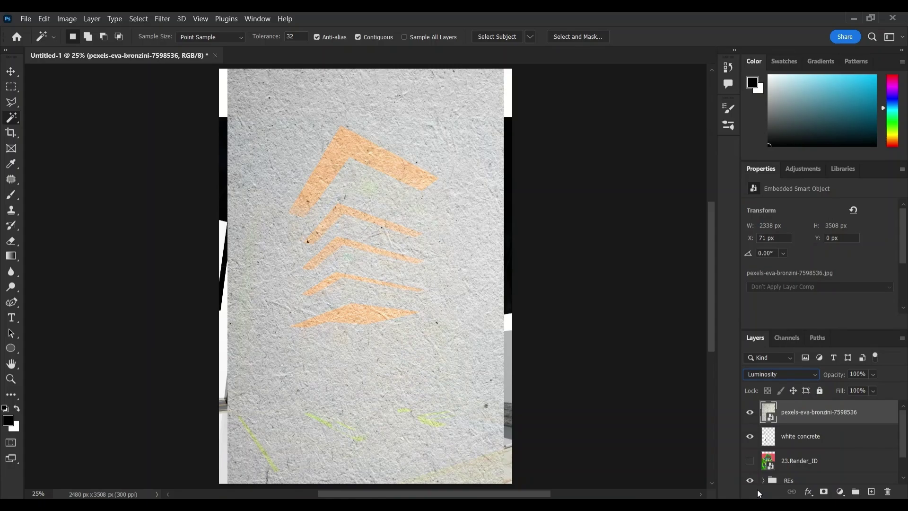
{"action": "left_click", "coordinate": [831, 422], "text": "alt"}
{"action": "left_click_drag", "start_coordinate": [847, 389], "coordinate": [848, 388]}
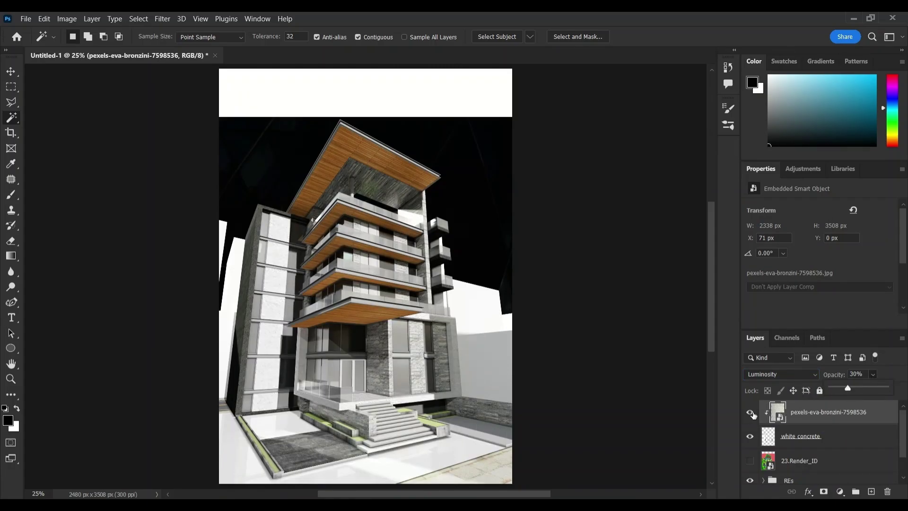
Group the texture and white concrete layers and name the group white concret
{"action": "left_click", "coordinate": [813, 434], "text": "shift"}
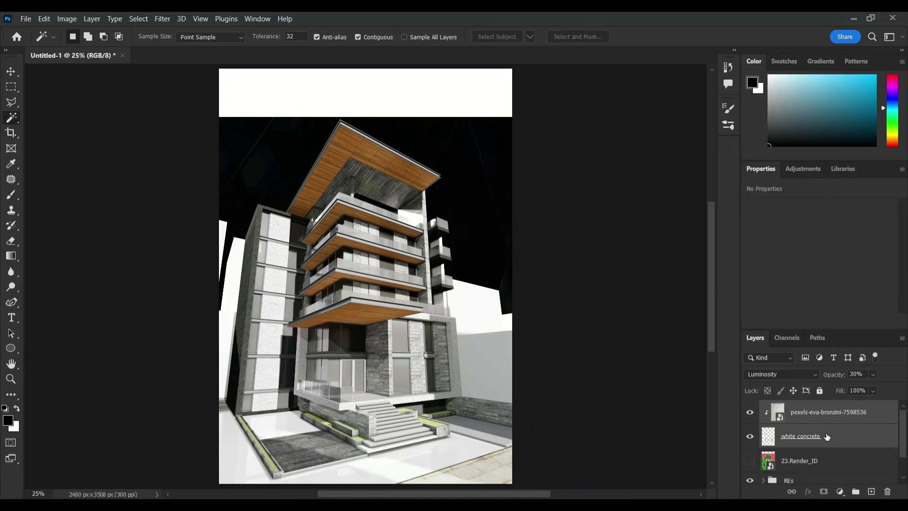
{"action": "key", "text": "ctrl+g"}
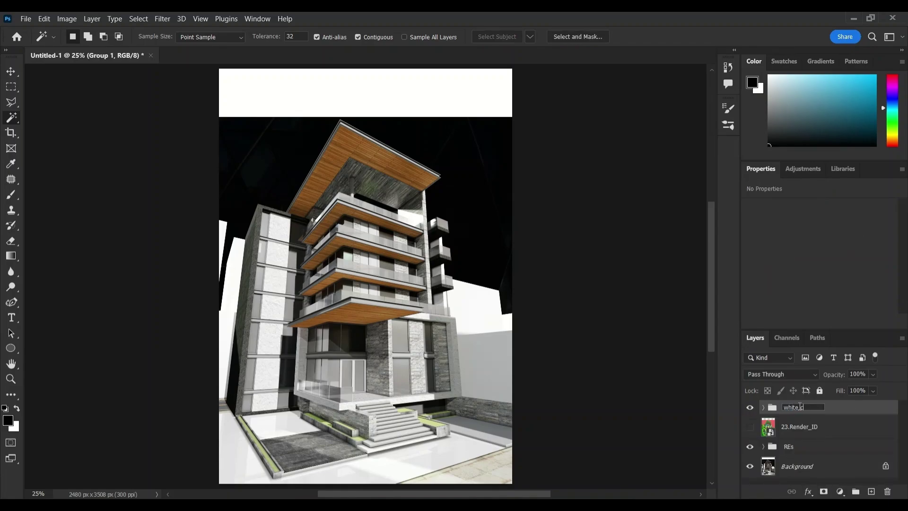
{"action": "left_click", "coordinate": [869, 414]}
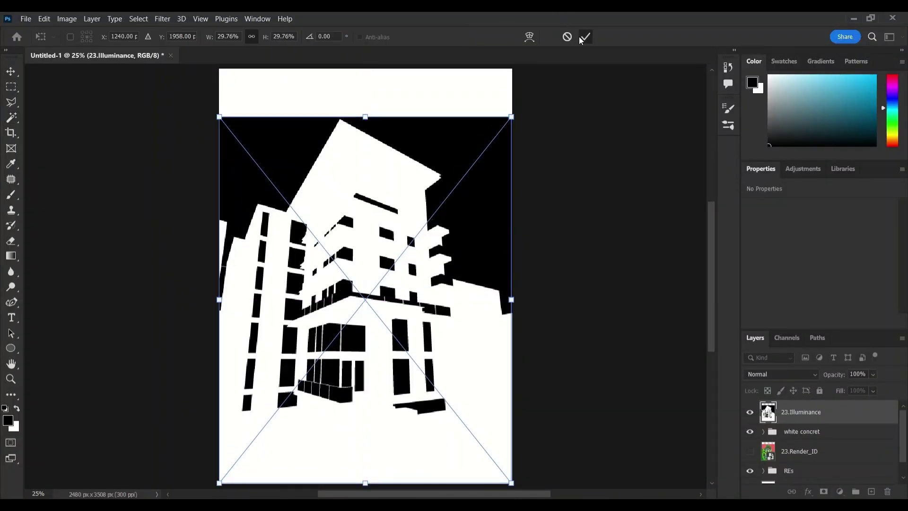
Place the 23.Illuminance pass and use its black window areas to copy the windows from Background to a layer named windows
{"action": "key", "text": "Return"}
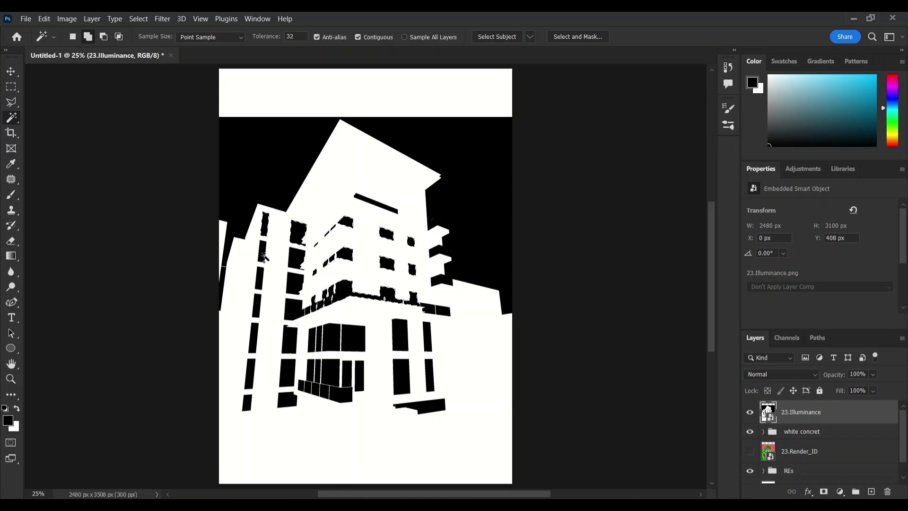
{"action": "left_click", "coordinate": [293, 312], "text": "shift"}
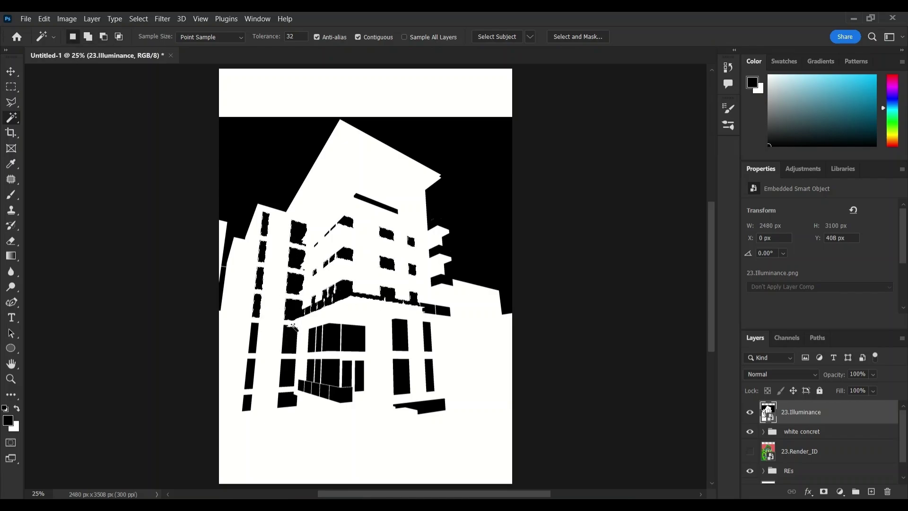
{"action": "scroll", "coordinate": [844, 416], "scroll_direction": "down", "scroll_amount": 1}
{"action": "left_click", "coordinate": [807, 471]}
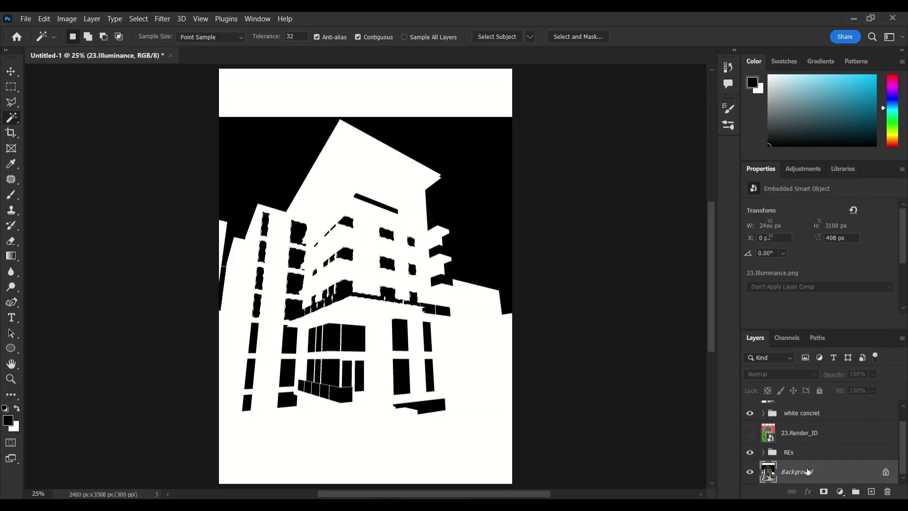
{"action": "double_click", "coordinate": [808, 471]}
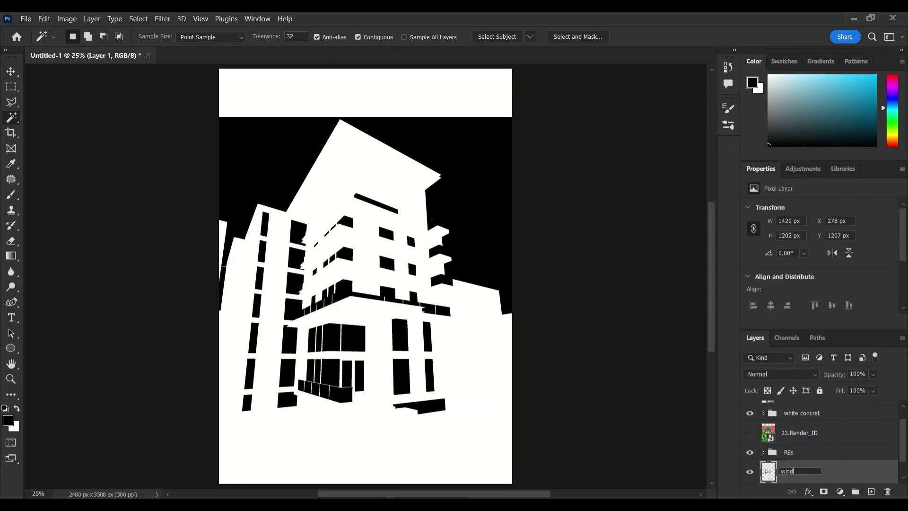
{"action": "key", "text": "Return"}
Delete the 23.Illuminance layer from the top of the layer stack
{"action": "scroll", "coordinate": [786, 462], "scroll_direction": "up", "scroll_amount": 1}
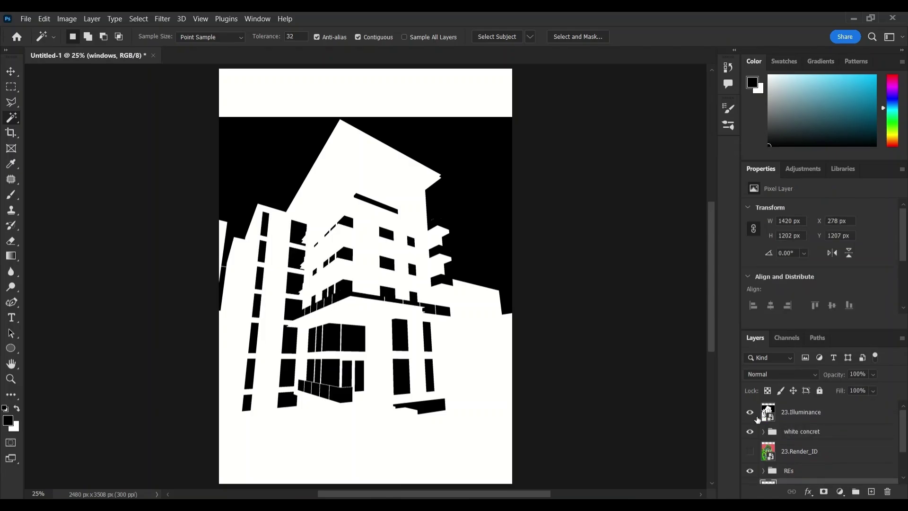
{"action": "left_click", "coordinate": [750, 412]}
{"action": "left_click_drag", "start_coordinate": [819, 417], "coordinate": [885, 490]}
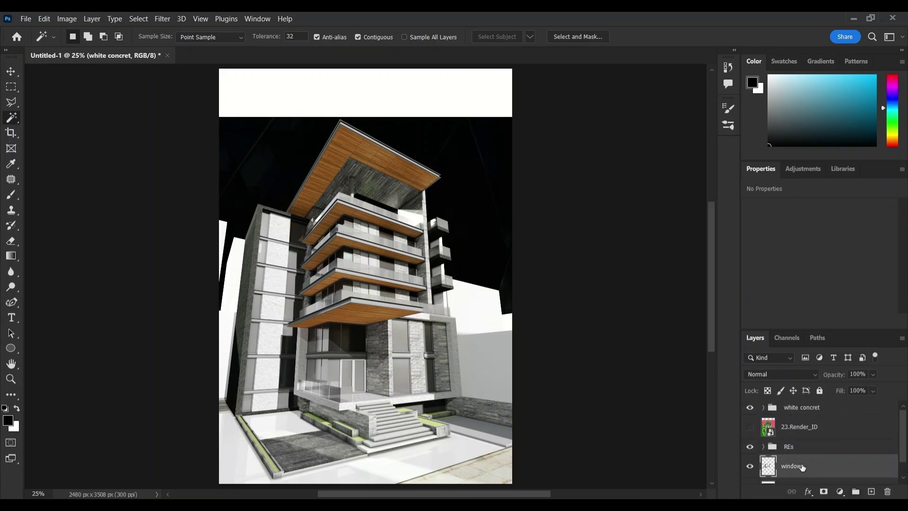
Move the windows layer to the top of the layer stack and set its blend mode to Screen
{"action": "left_click_drag", "start_coordinate": [791, 467], "coordinate": [798, 405]}
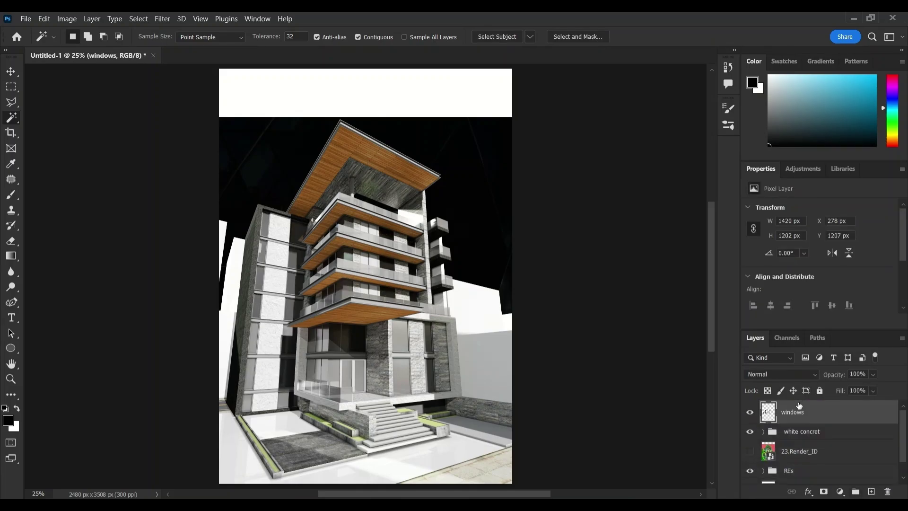
{"action": "left_click", "coordinate": [784, 373]}
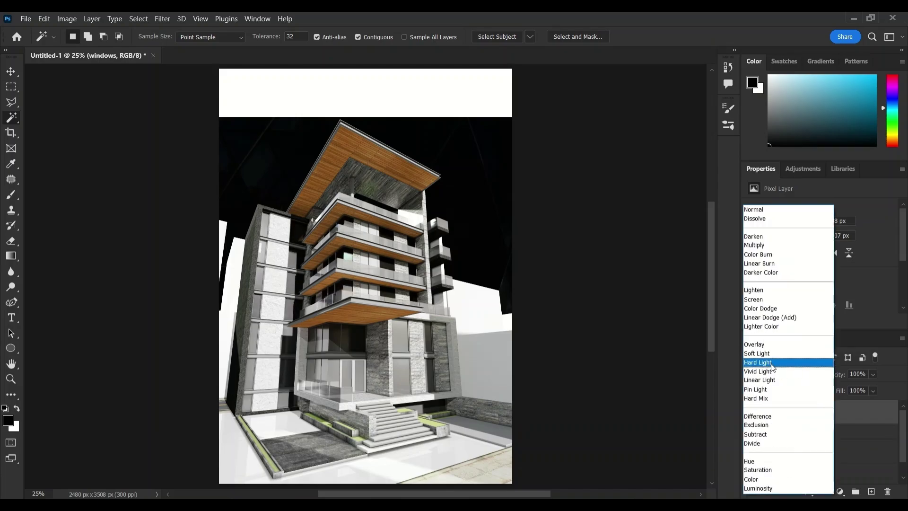
{"action": "left_click", "coordinate": [762, 301]}
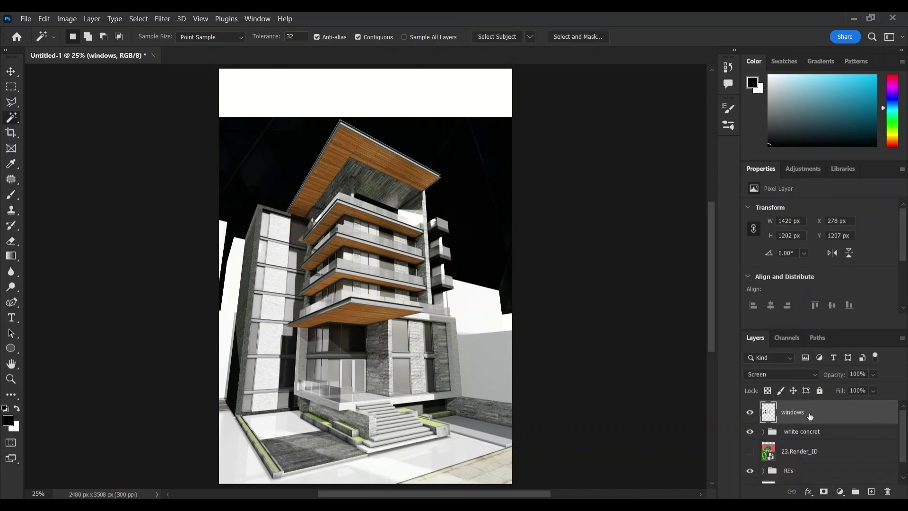
Place the Archexteriors5_02_background sky image, clip it to the windows layer, and lower its opacity to about 39%
{"action": "key", "text": "alt+Tab"}
{"action": "left_click_drag", "start_coordinate": [674, 161], "coordinate": [417, 248]}
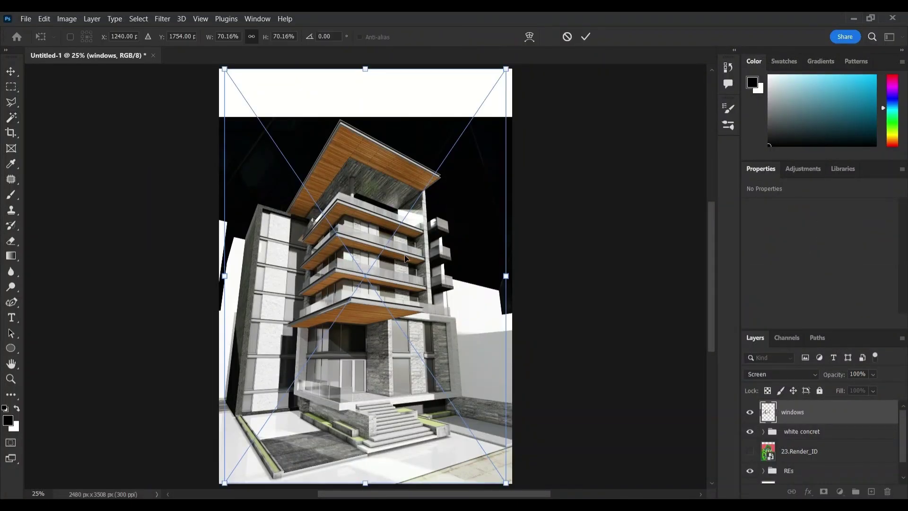
{"action": "left_click", "coordinate": [586, 39]}
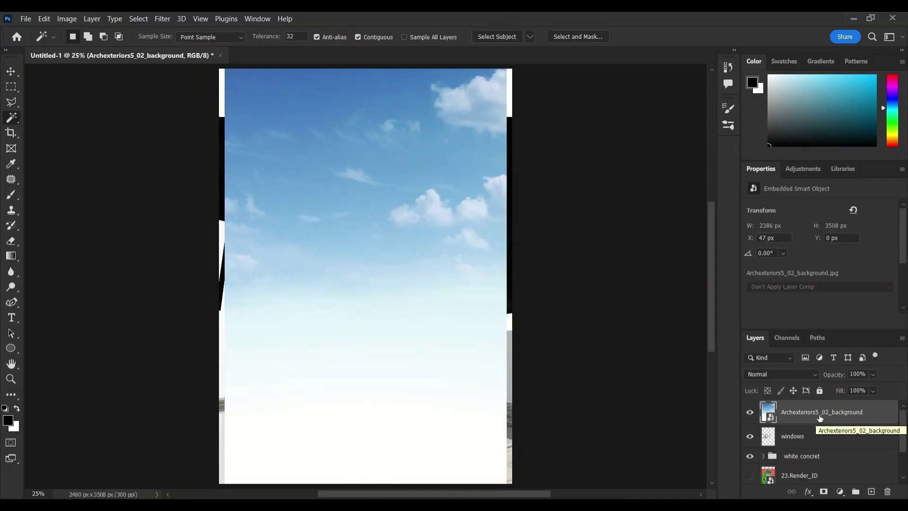
{"action": "key", "text": "ctrl+alt+g"}
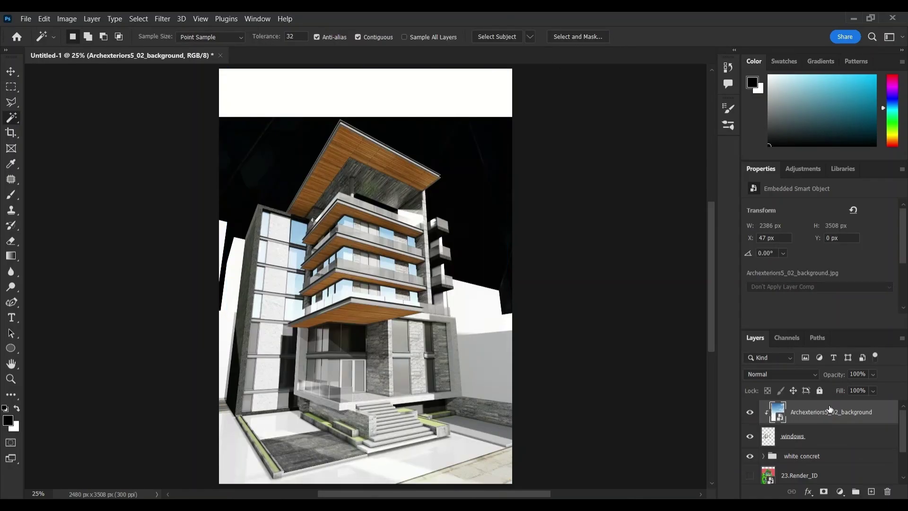
{"action": "left_click_drag", "start_coordinate": [844, 386], "coordinate": [850, 388]}
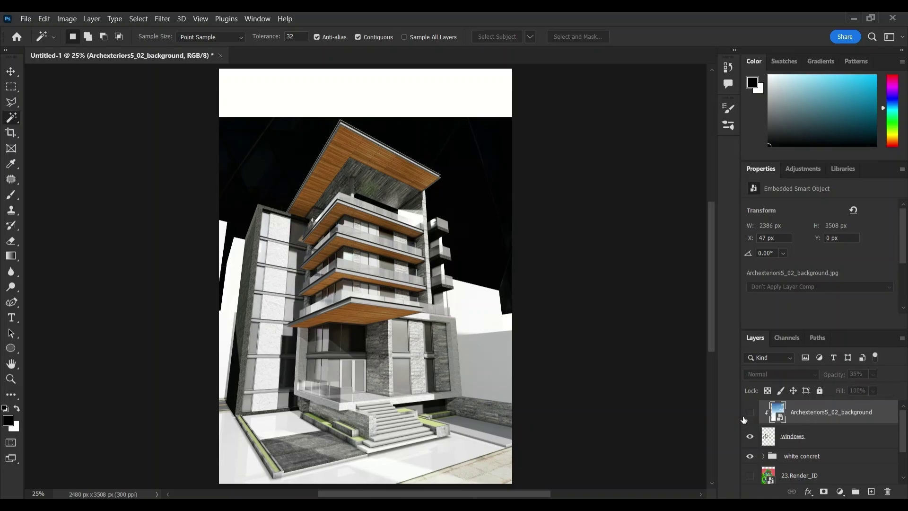
Group the sky image with the windows layer and name the group reflection
{"action": "key", "text": "v"}
{"action": "left_click", "coordinate": [808, 435], "text": "shift"}
{"action": "key", "text": "ctrl+g"}
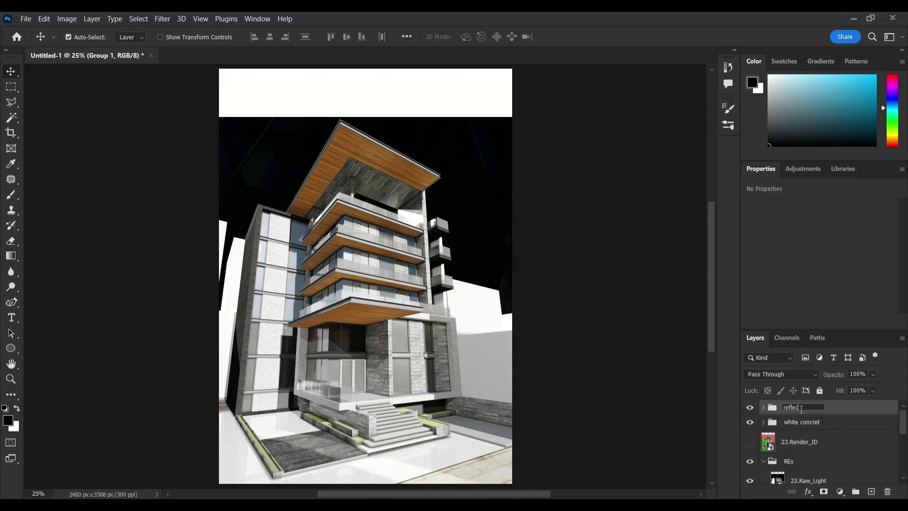
{"action": "key", "text": "Return"}
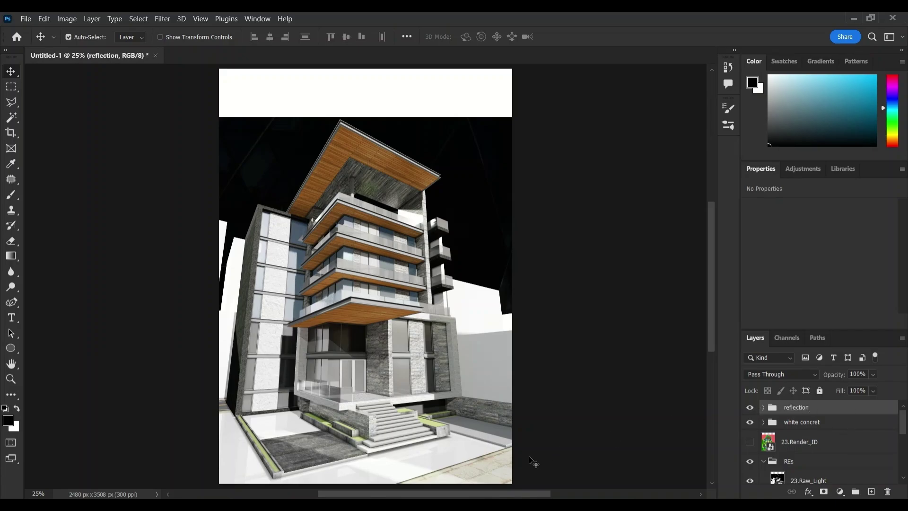
Show the 23.Render_ID layer and select its green foreground ground area with the Magic Wand
{"action": "left_click", "coordinate": [788, 440]}
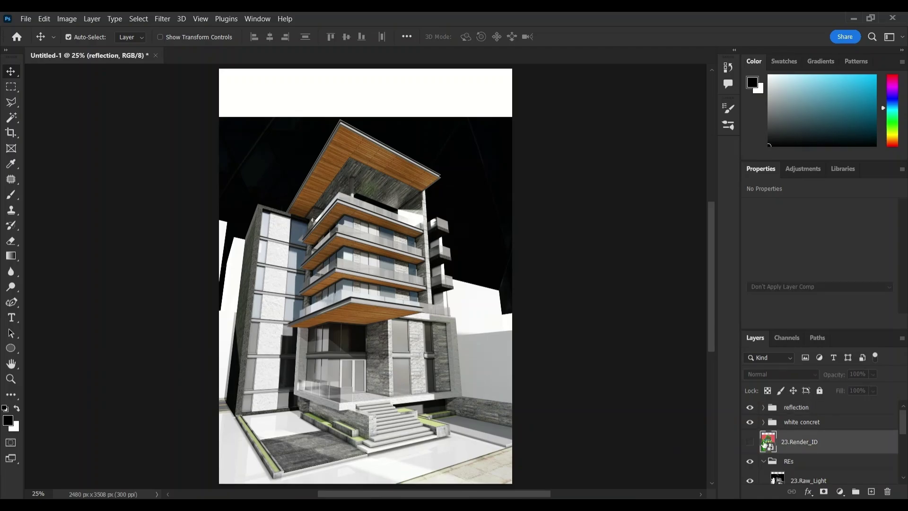
{"action": "left_click", "coordinate": [749, 442]}
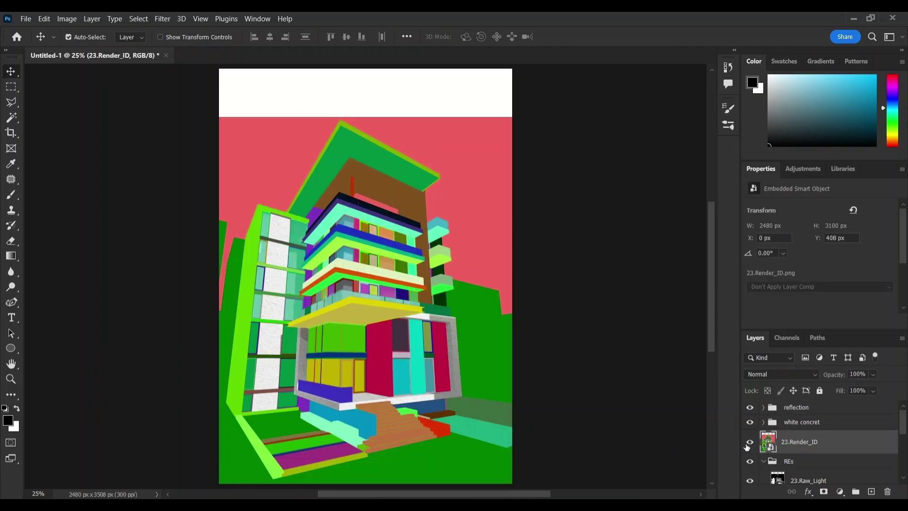
{"action": "left_click", "coordinate": [11, 117]}
{"action": "left_click", "coordinate": [467, 463]}
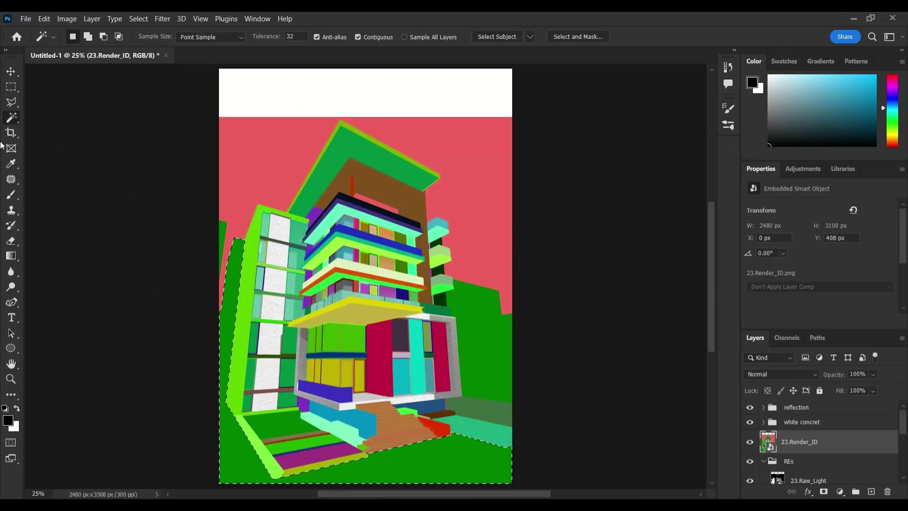
Subtract the neighbouring green building strip beside the tall facade from the ground selection with the Polygonal Lasso
{"action": "key", "text": "l"}
{"action": "key", "text": "alt"}
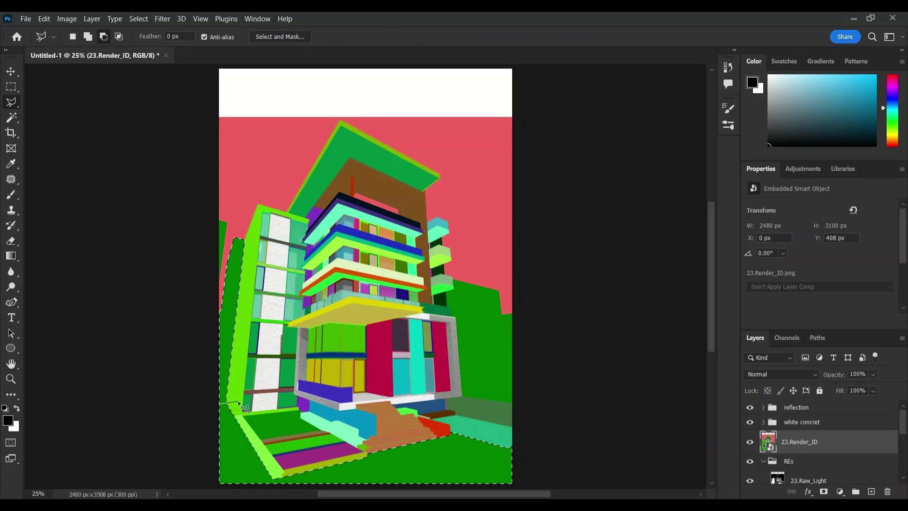
{"action": "left_click", "coordinate": [240, 401]}
{"action": "left_click", "coordinate": [250, 221]}
{"action": "left_click", "coordinate": [226, 218]}
{"action": "left_click", "coordinate": [207, 355]}
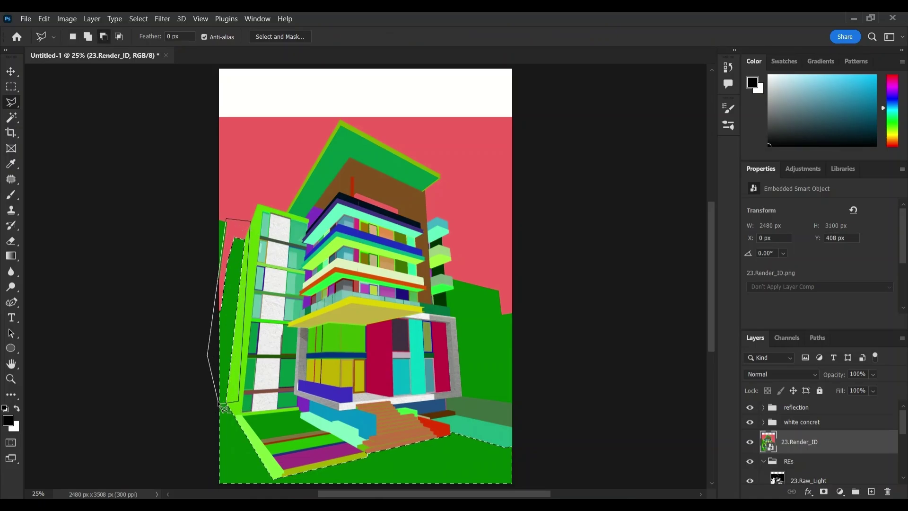
{"action": "left_click", "coordinate": [223, 405]}
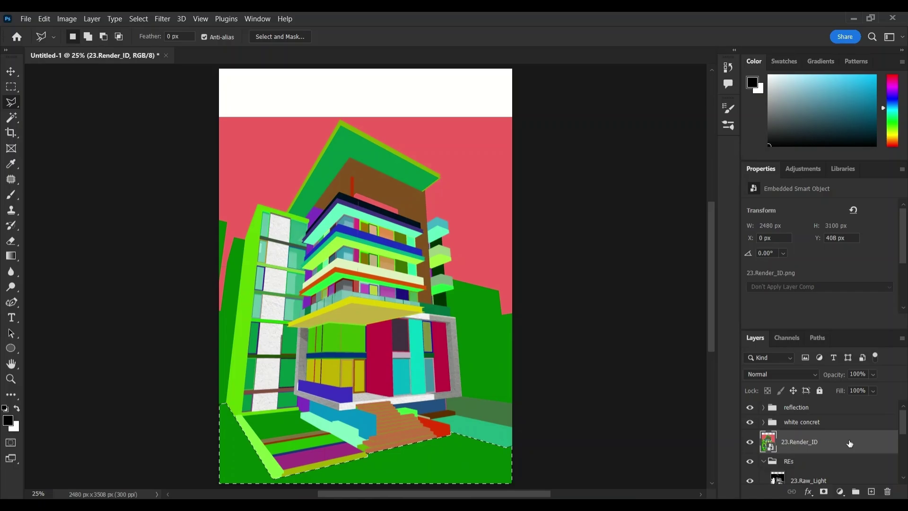
Copy the selected ground from Background to a new layer named pavement and move it to the top of the stack
{"action": "scroll", "coordinate": [846, 444], "scroll_direction": "down", "scroll_amount": 10}
{"action": "left_click", "coordinate": [810, 475]}
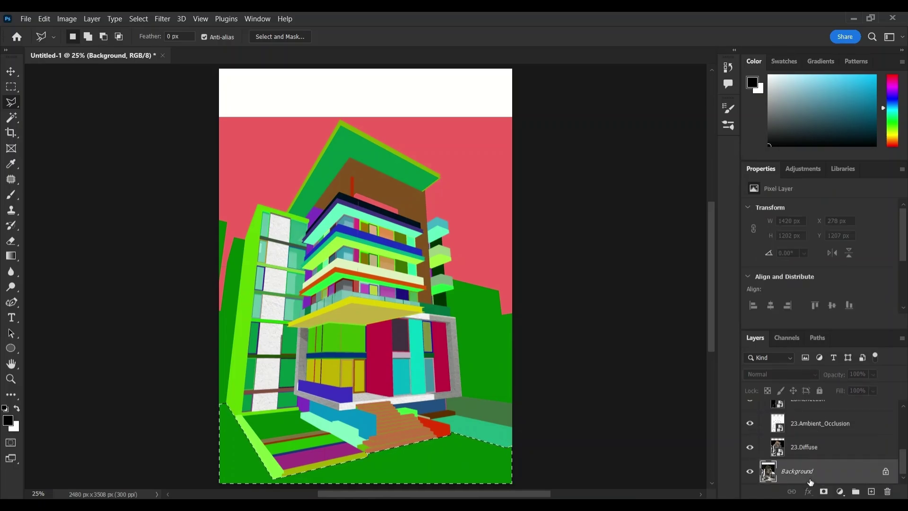
{"action": "key", "text": "ctrl+j"}
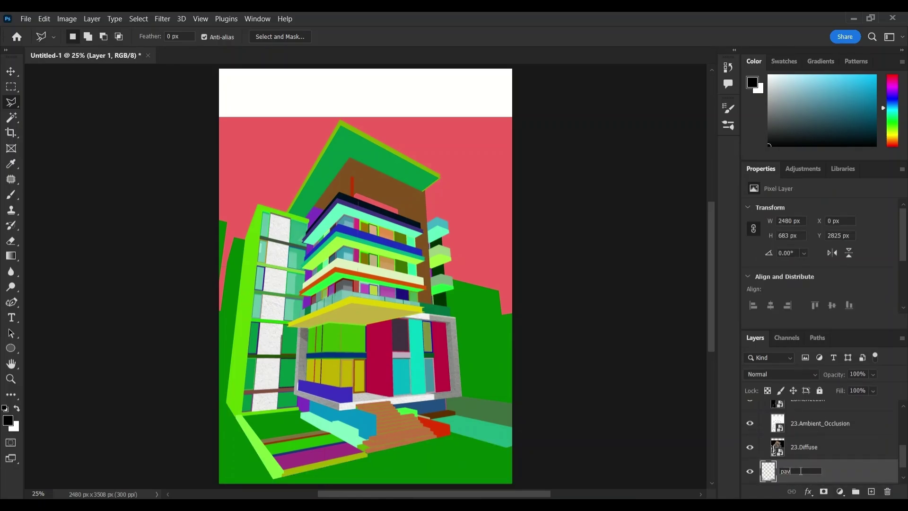
{"action": "key", "text": "Return"}
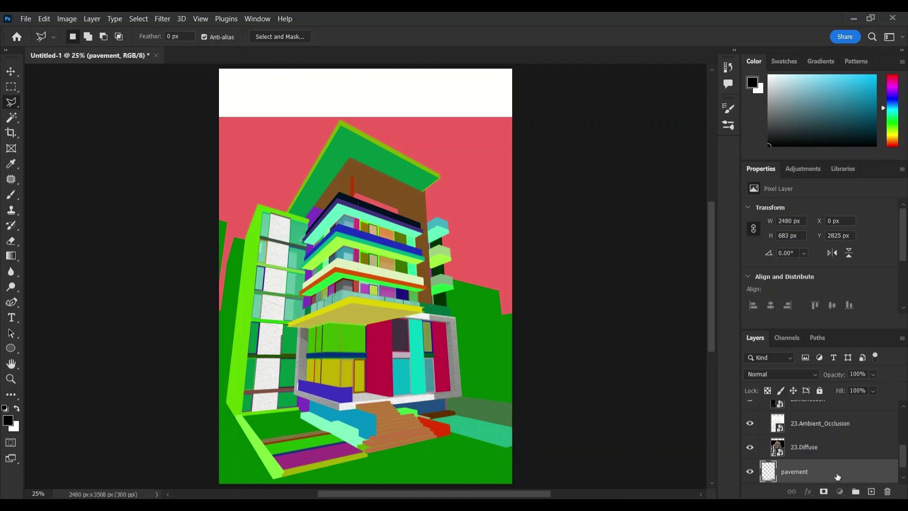
{"action": "left_click_drag", "start_coordinate": [813, 471], "coordinate": [817, 402]}
Place the pexels-lazybird-1260727 image over the lower part of the canvas, above the pavement layer
{"action": "key", "text": "alt+Tab"}
{"action": "left_click", "coordinate": [742, 411]}
{"action": "mouse_move", "coordinate": [870, 160]}
{"action": "left_mouse_down"}
{"action": "mouse_move", "coordinate": [303, 492]}
{"action": "mouse_move", "coordinate": [419, 405]}
{"action": "mouse_move", "coordinate": [405, 342]}
{"action": "mouse_move", "coordinate": [406, 458]}
{"action": "left_mouse_up"}
{"action": "left_click", "coordinate": [586, 36]}
Set the placed pexels-lazybird-1260727 layer to Soft Light and clip it to the pavement layer, with 23.Render_ID hidden
{"action": "key", "text": "l"}
{"action": "left_click", "coordinate": [780, 373]}
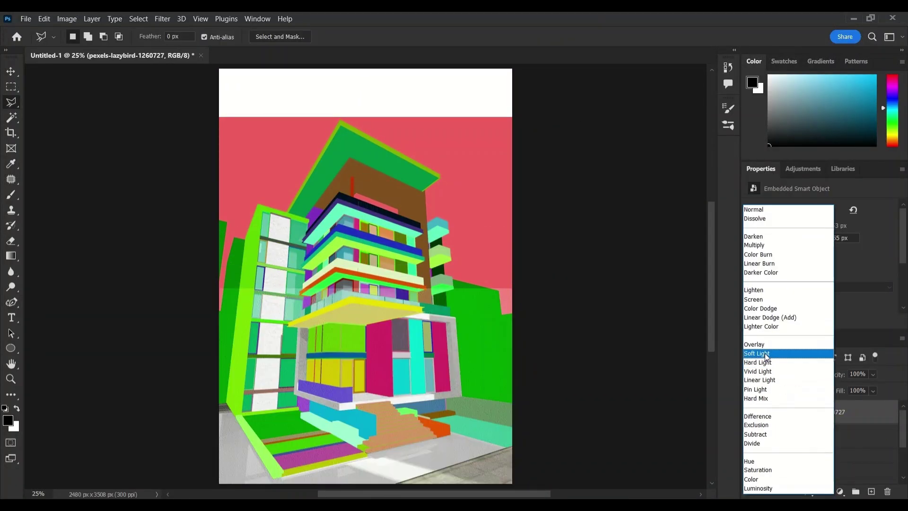
{"action": "left_click", "coordinate": [761, 353]}
{"action": "left_click_drag", "start_coordinate": [786, 413], "coordinate": [805, 434]}
{"action": "key", "text": "ctrl+z"}
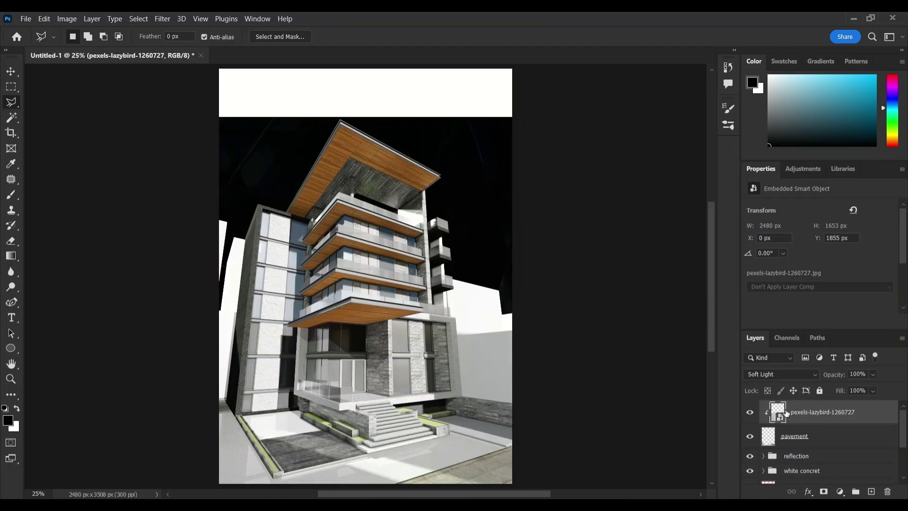
Group the ground texture with the pavement layer and name the group pavement
{"action": "left_click", "coordinate": [809, 436], "text": "shift"}
{"action": "key", "text": "ctrl+g"}
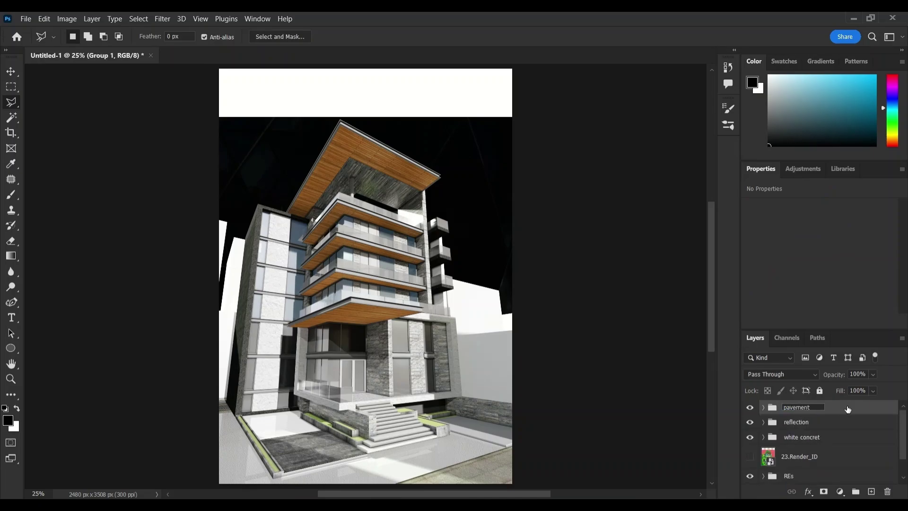
{"action": "type", "text": "pavement"}
{"action": "key", "text": "Return"}
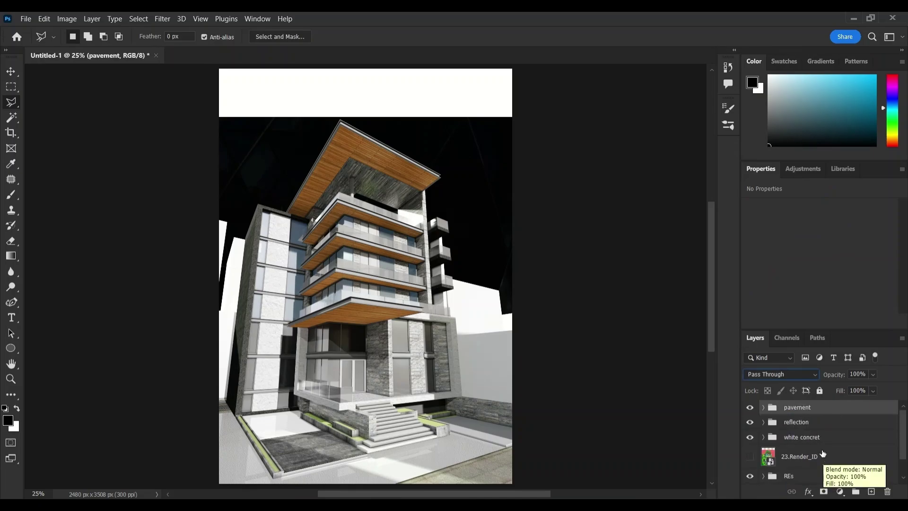
Show 23.Render_ID and select its red sky area together with the white strip above it using the Magic Wand
{"action": "scroll", "coordinate": [822, 462], "scroll_direction": "down", "scroll_amount": 1}
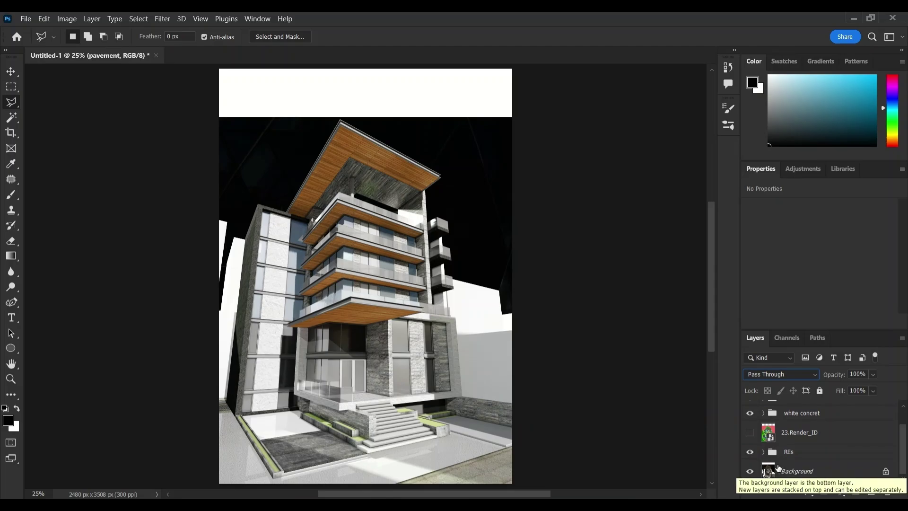
{"action": "left_click", "coordinate": [750, 432]}
{"action": "key", "text": "w"}
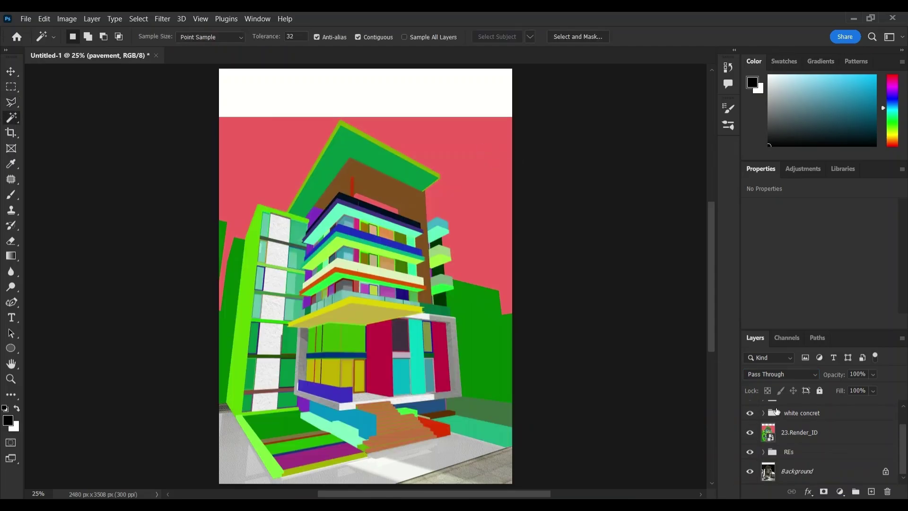
{"action": "left_click", "coordinate": [795, 431]}
{"action": "left_click", "coordinate": [478, 146]}
{"action": "left_click", "coordinate": [473, 106], "text": "shift"}
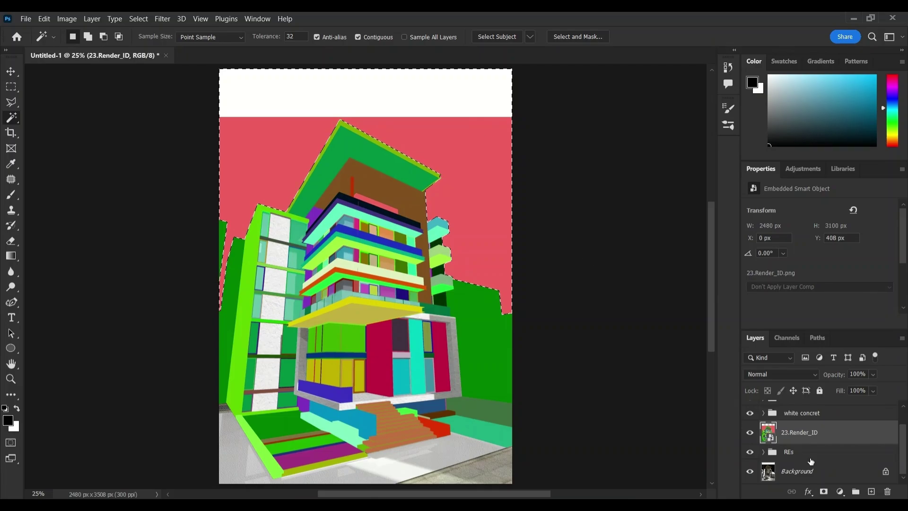
Copy the selected area from Background to a top layer named sky and hide 23.Render_ID
{"action": "left_click", "coordinate": [796, 472]}
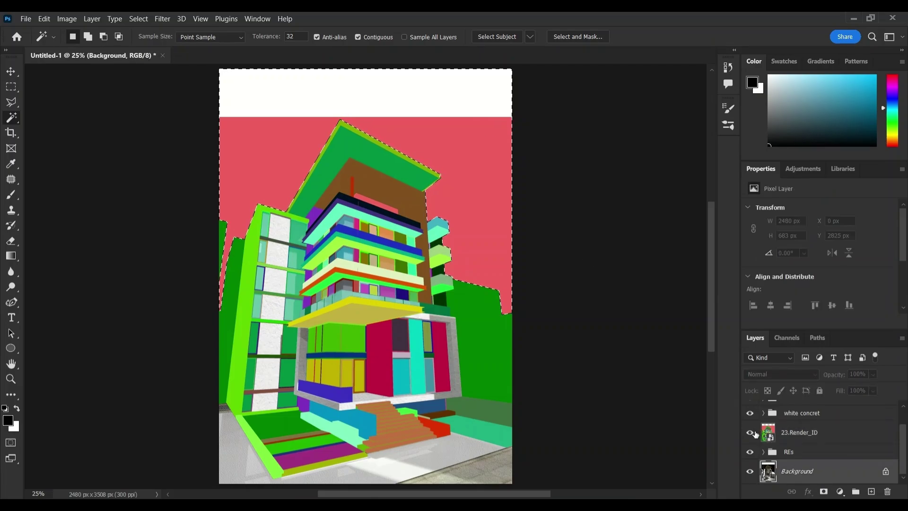
{"action": "key", "text": "ctrl+j"}
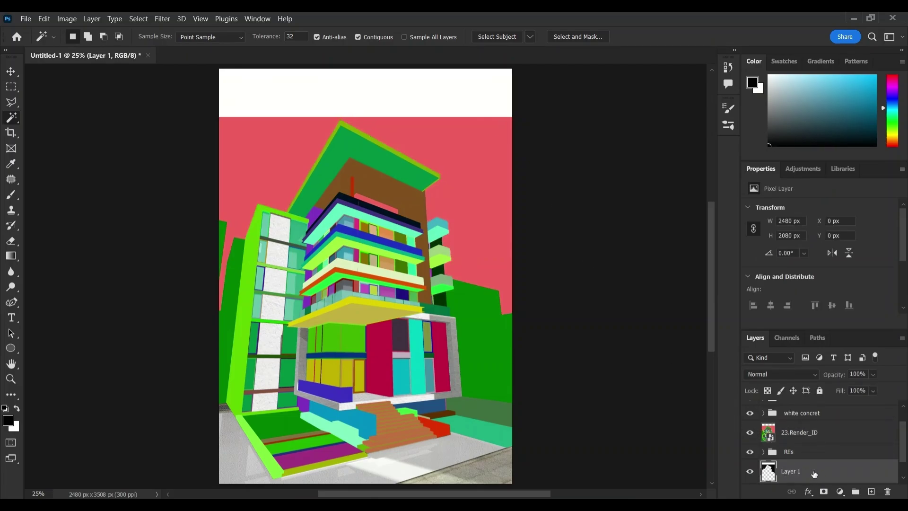
{"action": "left_click_drag", "start_coordinate": [814, 473], "coordinate": [811, 406]}
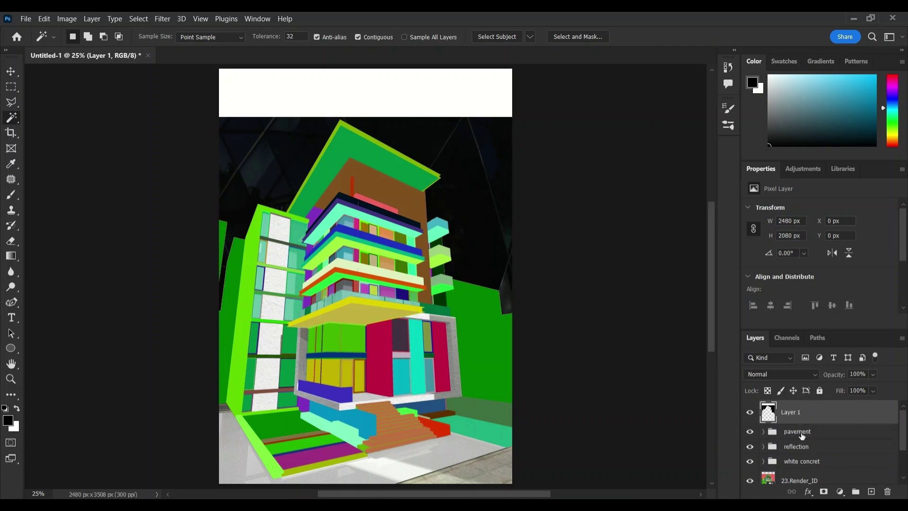
{"action": "left_click", "coordinate": [749, 480]}
{"action": "double_click", "coordinate": [797, 412]}
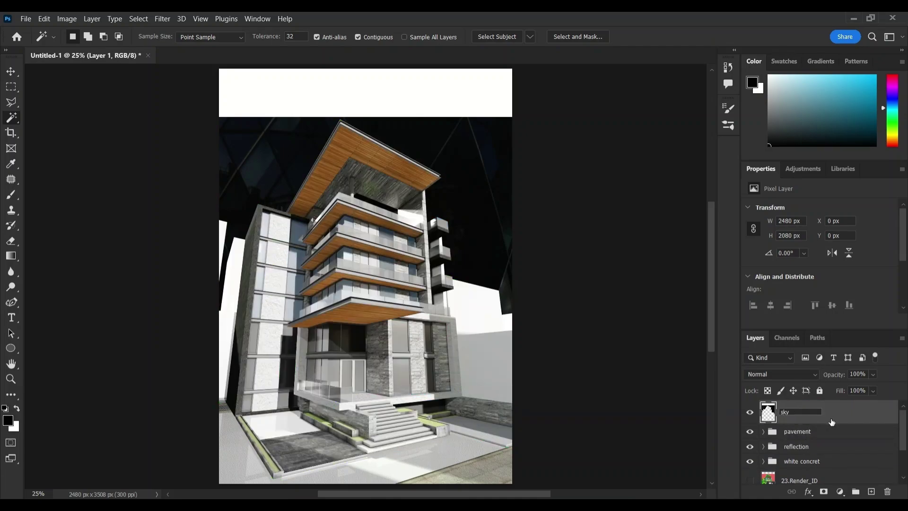
{"action": "key", "text": "Return"}
Place the Archexteriors5_02_background image above the sky layer and enlarge it to cover the full canvas width
{"action": "key", "text": "alt+Tab"}
{"action": "left_click_drag", "start_coordinate": [671, 160], "coordinate": [401, 231]}
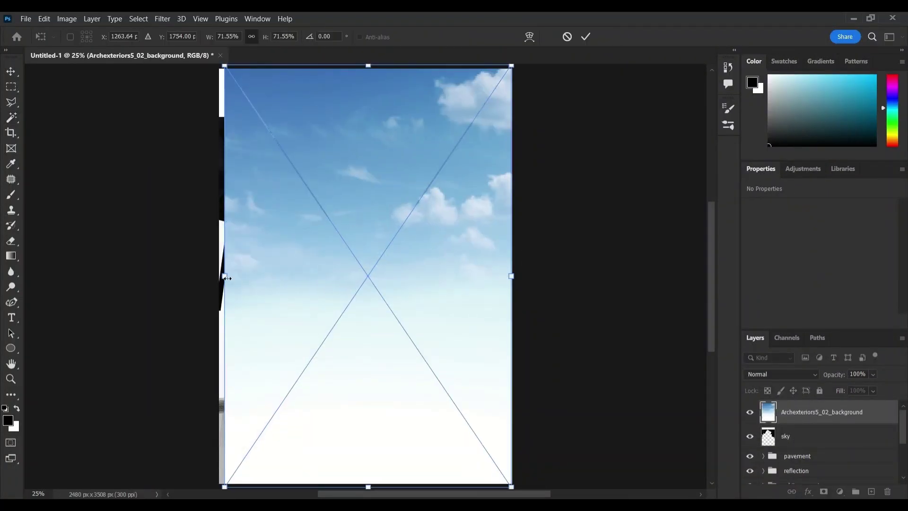
{"action": "left_click_drag", "start_coordinate": [227, 278], "coordinate": [219, 276]}
{"action": "left_click", "coordinate": [585, 37]}
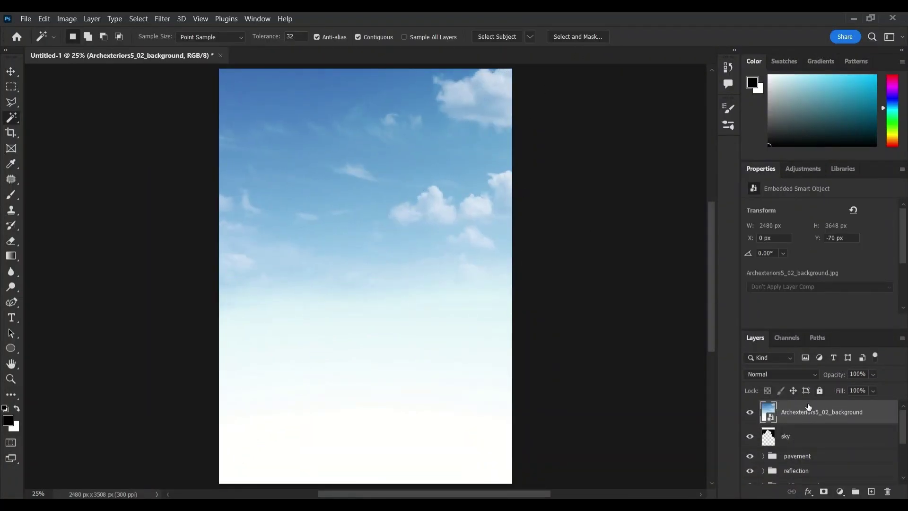
Clip the placed sky image to the sky layer, then group both layers under the name sky
{"action": "key", "text": "ctrl+alt+g"}
{"action": "left_click", "coordinate": [802, 437], "text": "shift"}
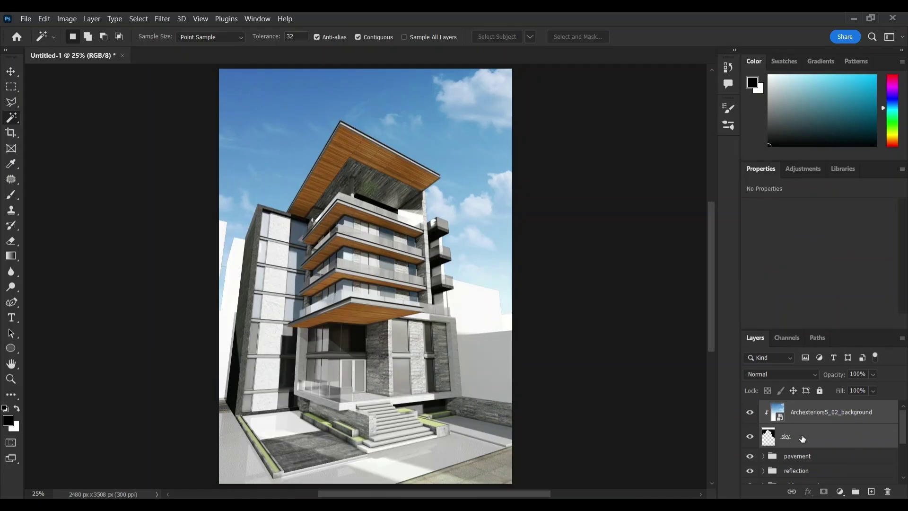
{"action": "key", "text": "ctrl+g"}
{"action": "type", "text": "sky"}
{"action": "key", "text": "Return"}
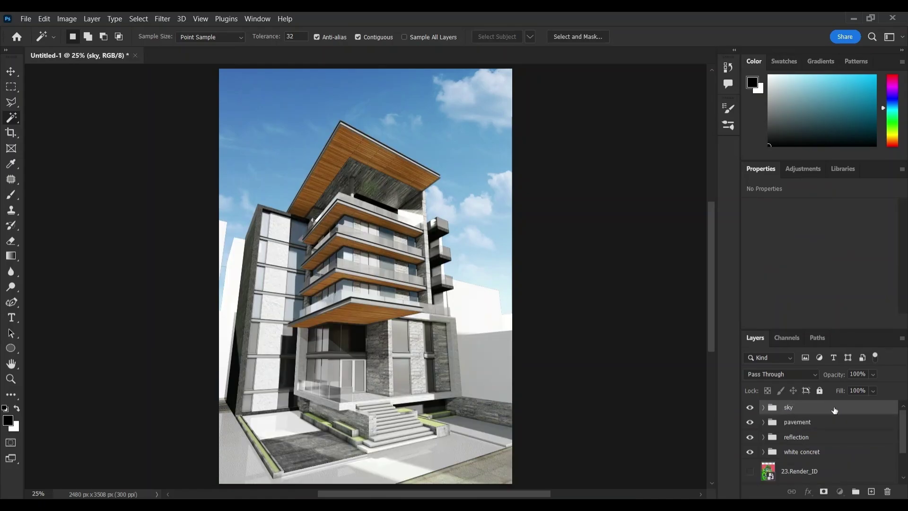
Show 23.Render_ID and select the two lawn areas beside the entrance steps with the Magic Wand
{"action": "left_click", "coordinate": [749, 471]}
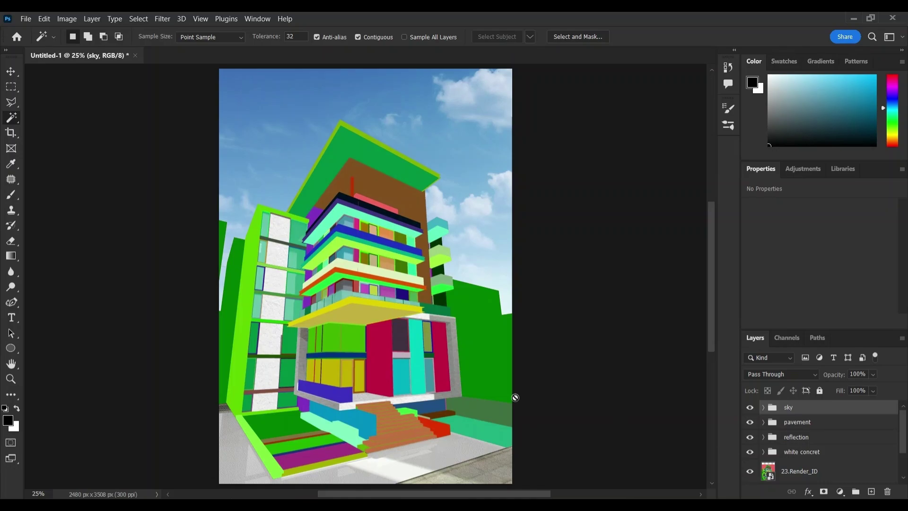
{"action": "left_click", "coordinate": [816, 472]}
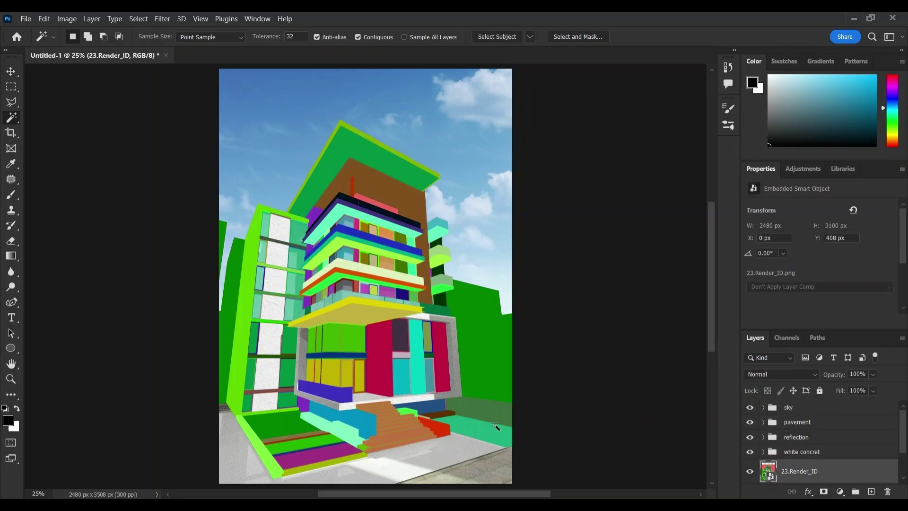
{"action": "left_click", "coordinate": [303, 430], "text": "shift"}
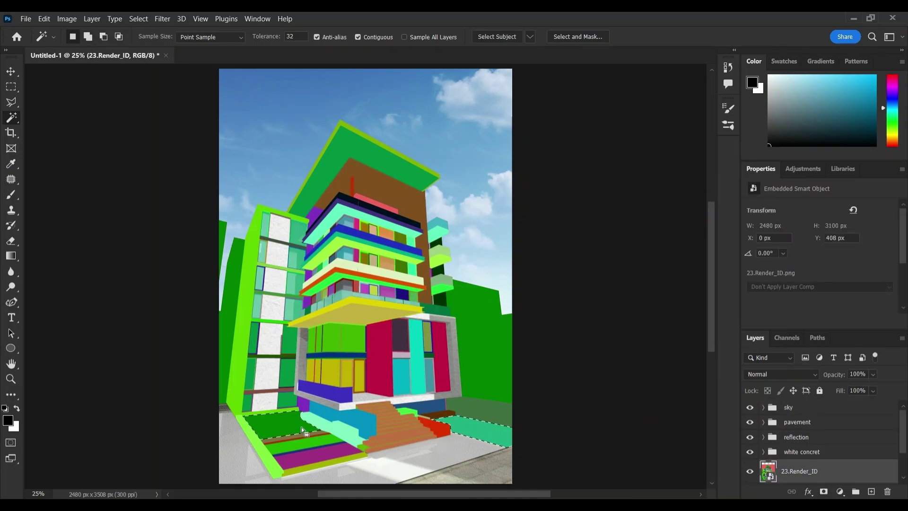
Copy the selected lawn areas from Background to a layer named grass at the top of the stack and hide 23.Render_ID
{"action": "scroll", "coordinate": [795, 466], "scroll_direction": "down", "scroll_amount": 2}
{"action": "left_click", "coordinate": [794, 472]}
{"action": "key", "text": "ctrl+j"}
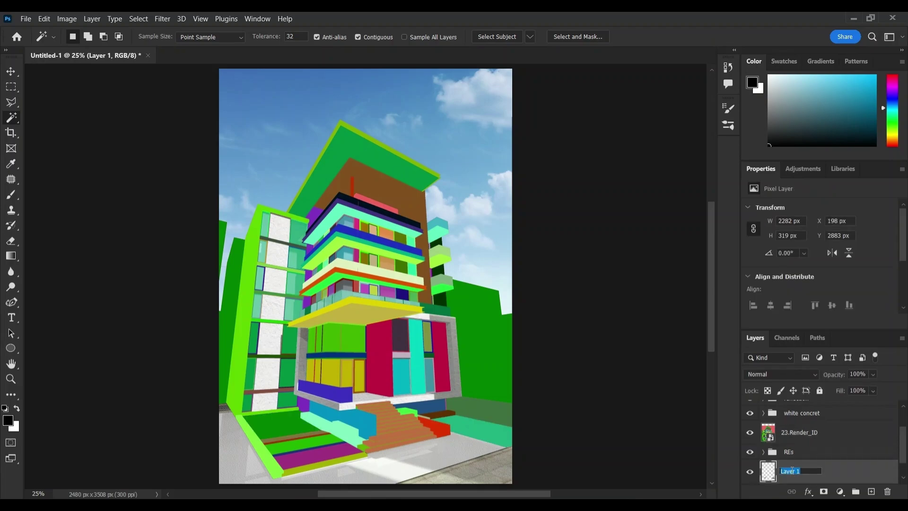
{"action": "key", "text": "Return"}
{"action": "left_click_drag", "start_coordinate": [851, 481], "coordinate": [821, 403]}
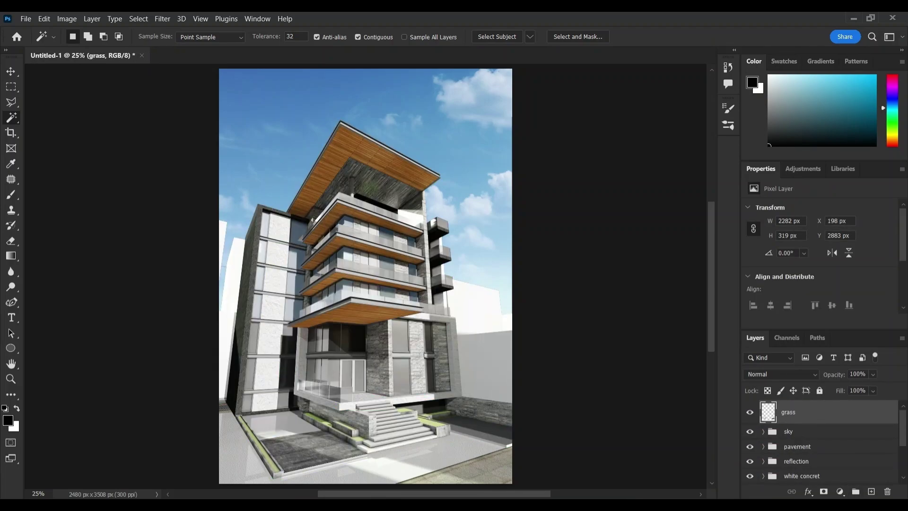
Place the top-view-bright-green-grass-texture-background image above the grass layer and move it down over the lawn areas
{"action": "key", "text": "alt+Tab"}
{"action": "left_click_drag", "start_coordinate": [287, 235], "coordinate": [326, 418]}
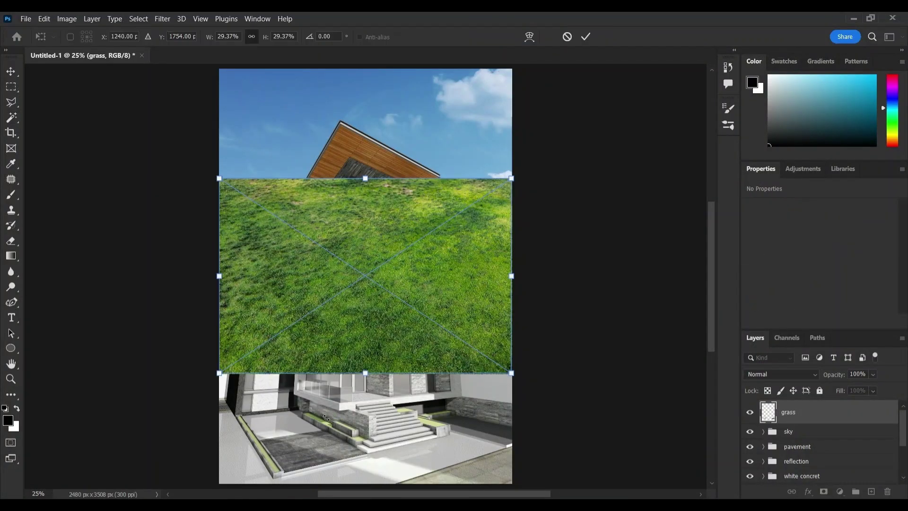
{"action": "left_click_drag", "start_coordinate": [365, 350], "coordinate": [364, 458]}
{"action": "left_click_drag", "start_coordinate": [372, 345], "coordinate": [372, 407]}
{"action": "left_click", "coordinate": [585, 38]}
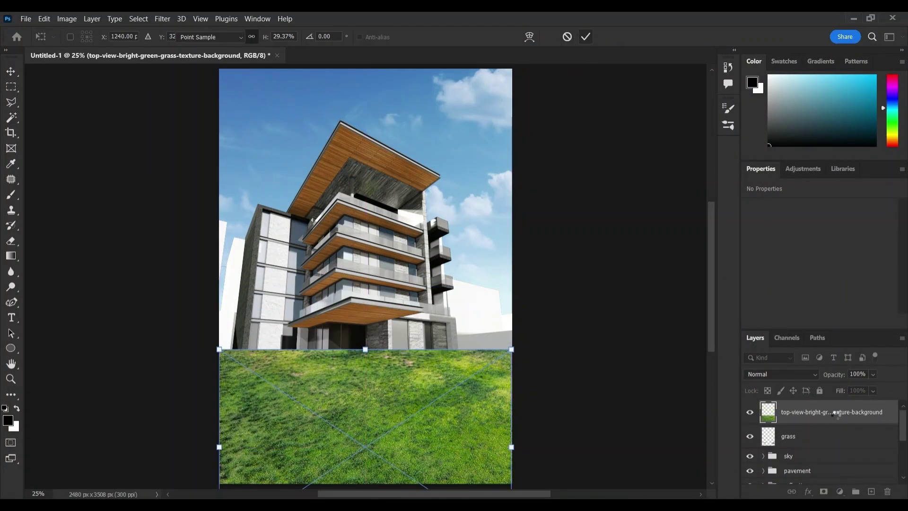
Clip the placed grass texture to the grass layer and group both layers under the name grass
{"action": "key", "text": "w"}
{"action": "key", "text": "ctrl+alt+g"}
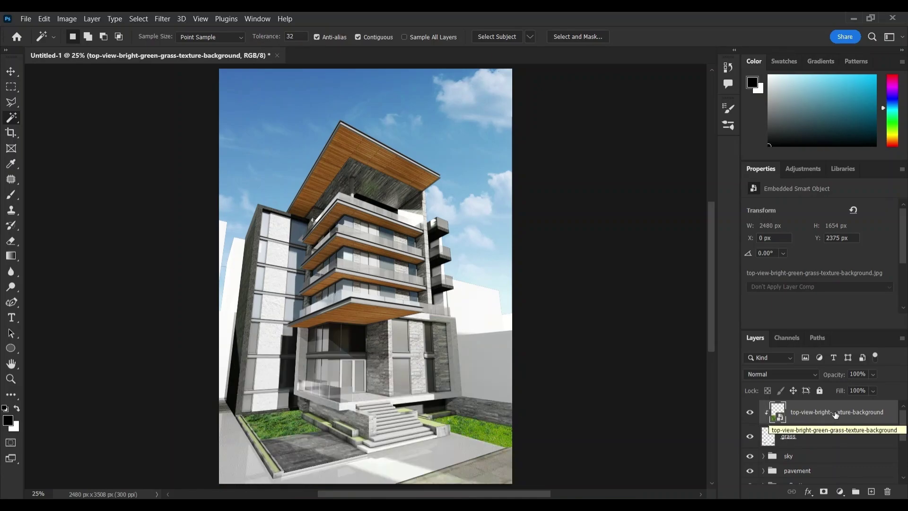
{"action": "left_click", "coordinate": [832, 437], "text": "shift"}
{"action": "key", "text": "ctrl+g"}
{"action": "double_click", "coordinate": [799, 407]}
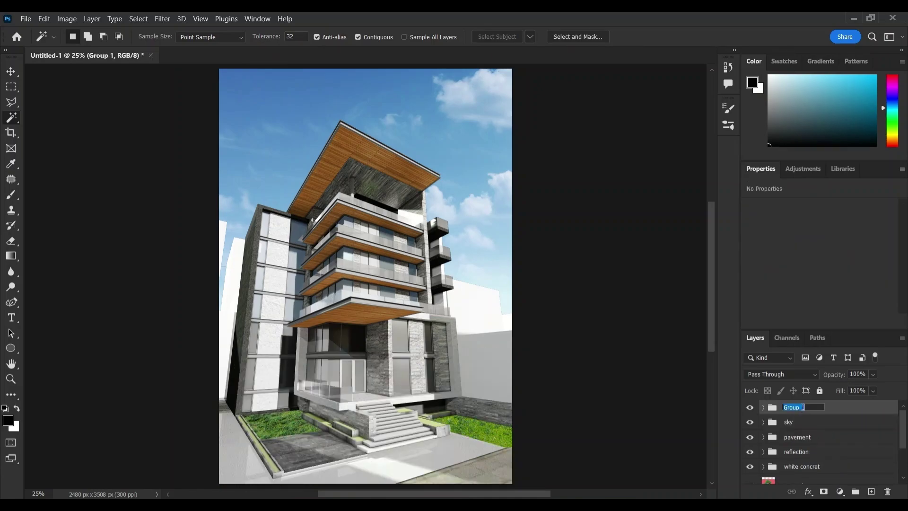
{"action": "key", "text": "Return"}
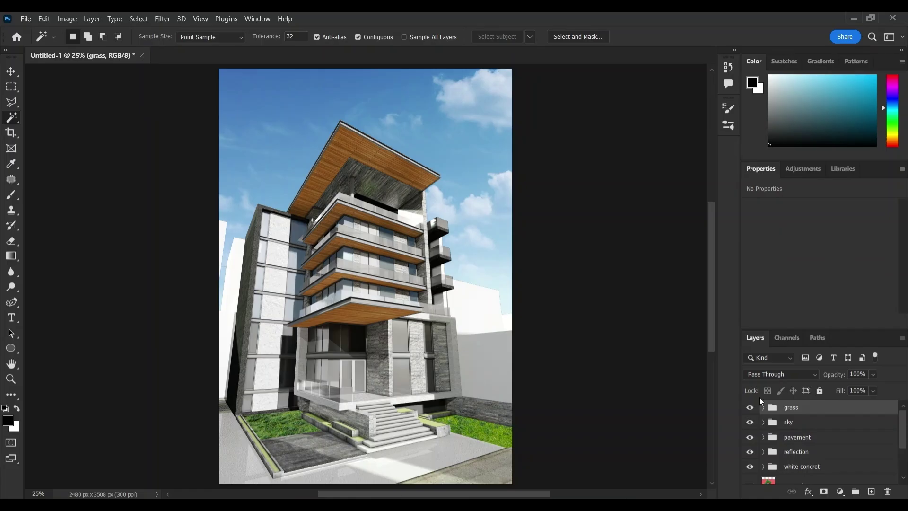
Place the J2_07 tree image on the lawn right of the steps, scaled to about 14.5%
{"action": "key", "text": "alt+Tab"}
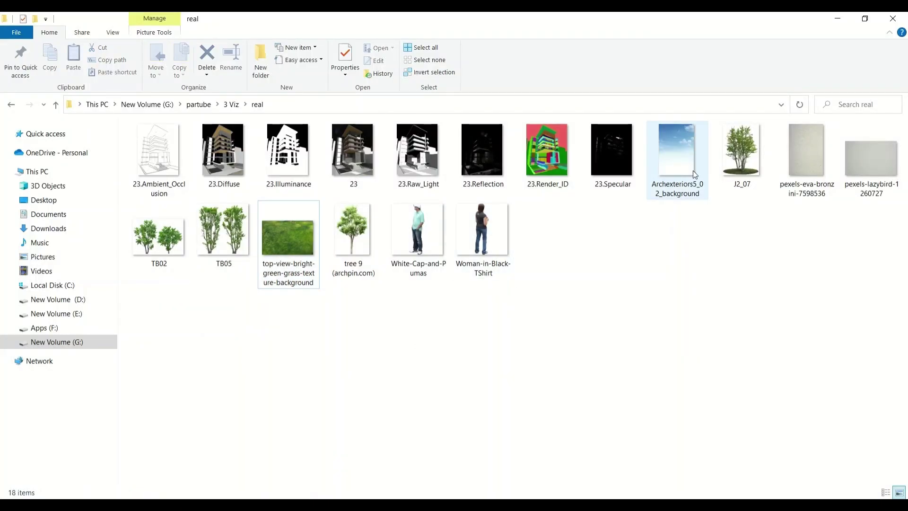
{"action": "left_click_drag", "start_coordinate": [741, 152], "coordinate": [453, 369]}
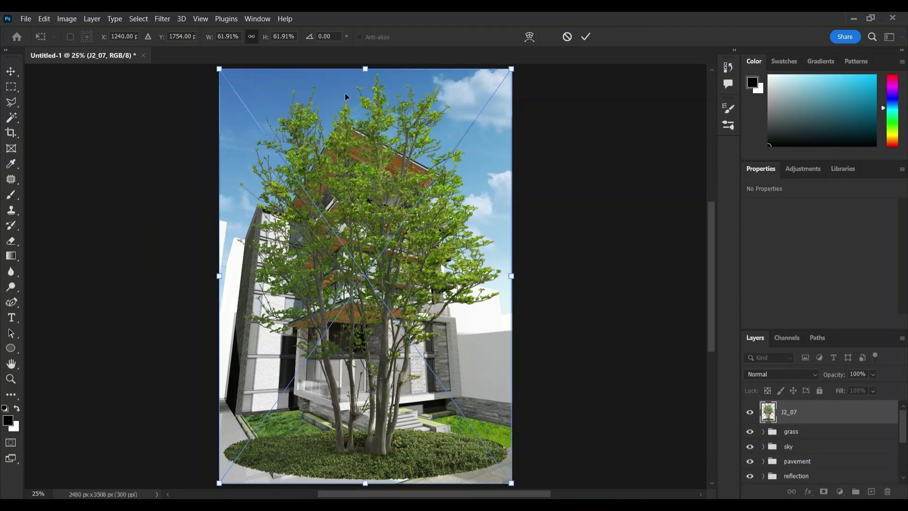
{"action": "left_click_drag", "start_coordinate": [365, 70], "coordinate": [388, 367]}
{"action": "left_click_drag", "start_coordinate": [394, 409], "coordinate": [498, 367]}
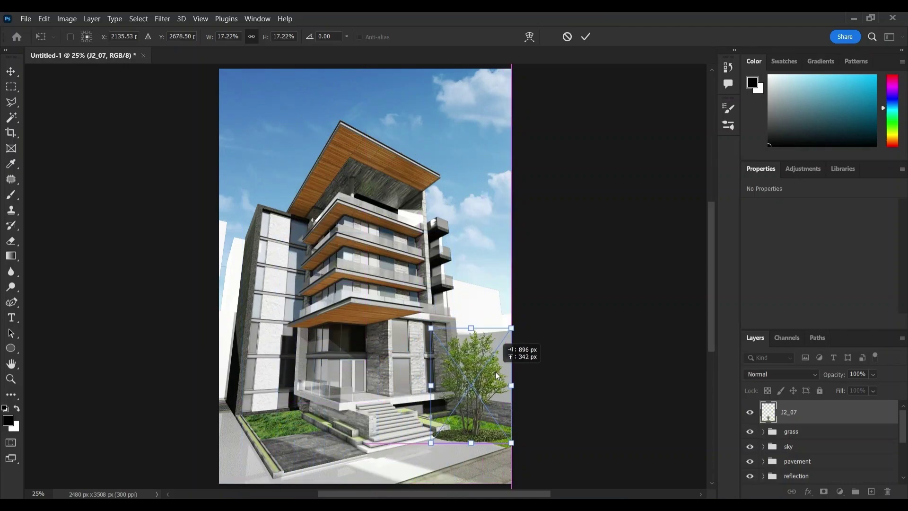
{"action": "left_click_drag", "start_coordinate": [472, 328], "coordinate": [472, 358]}
{"action": "left_click_drag", "start_coordinate": [485, 393], "coordinate": [497, 384]}
{"action": "left_click_drag", "start_coordinate": [482, 350], "coordinate": [483, 335]}
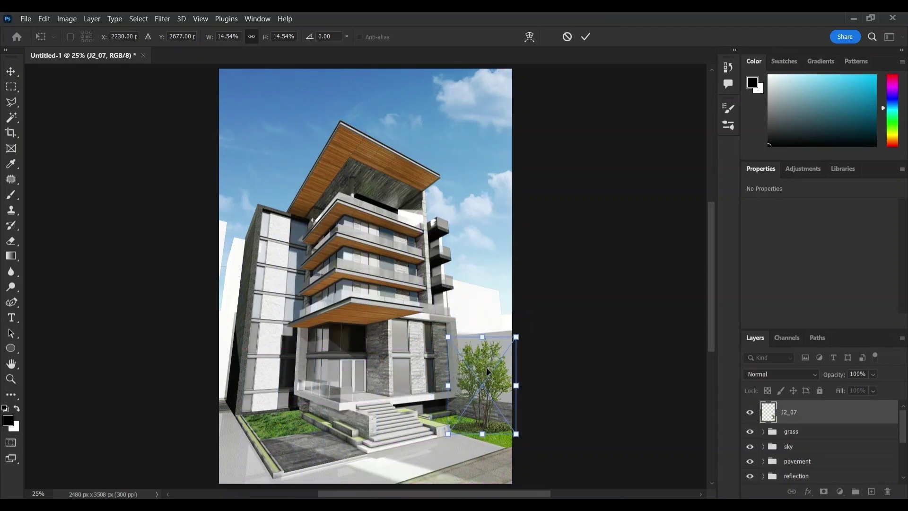
{"action": "left_click", "coordinate": [585, 39]}
Add a layer mask to J2_07 and brush away the tree's base so it blends into the lawn
{"action": "left_click", "coordinate": [823, 491]}
{"action": "key", "text": "b"}
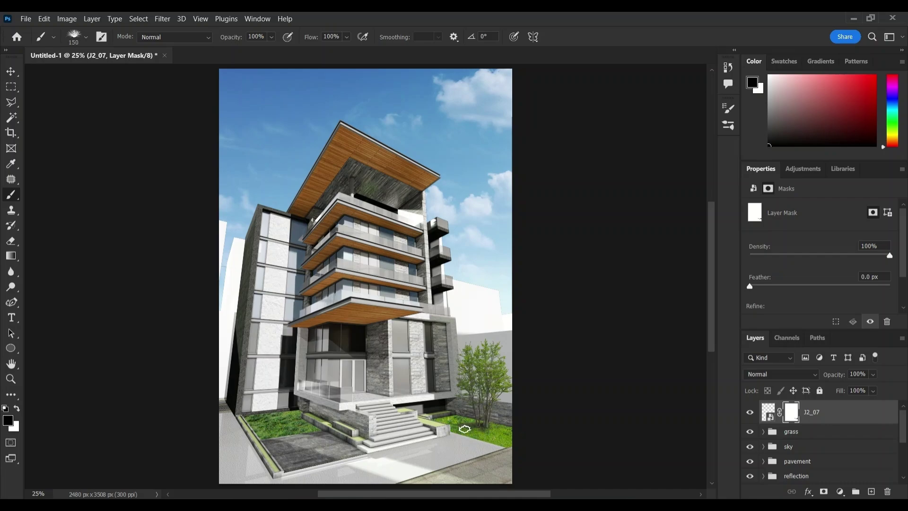
{"action": "left_click", "coordinate": [819, 417]}
Place the tree 9 (archpin.com) image on the lawn left of the steps at about 5% scale and add a layer mask for its base
{"action": "key", "text": "alt+Tab"}
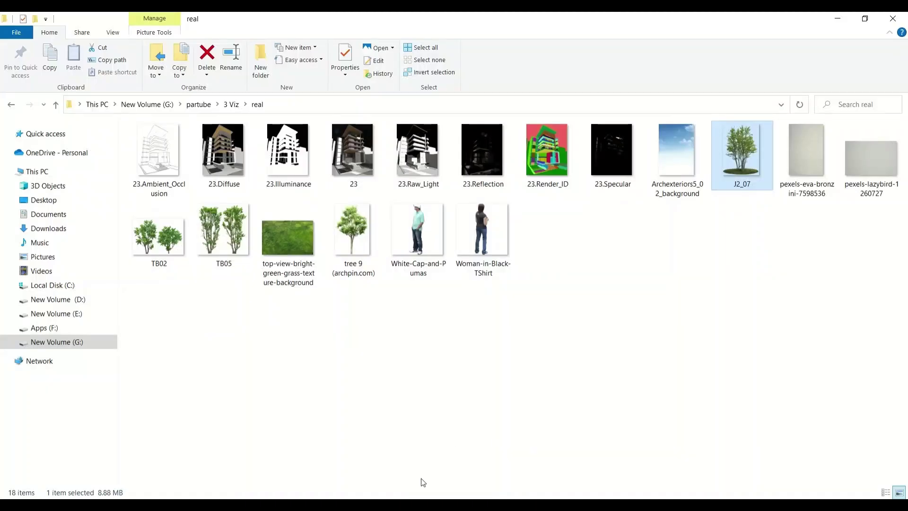
{"action": "left_click", "coordinate": [315, 346]}
{"action": "left_click_drag", "start_coordinate": [353, 236], "coordinate": [365, 276]}
{"action": "left_click_drag", "start_coordinate": [364, 68], "coordinate": [336, 395]}
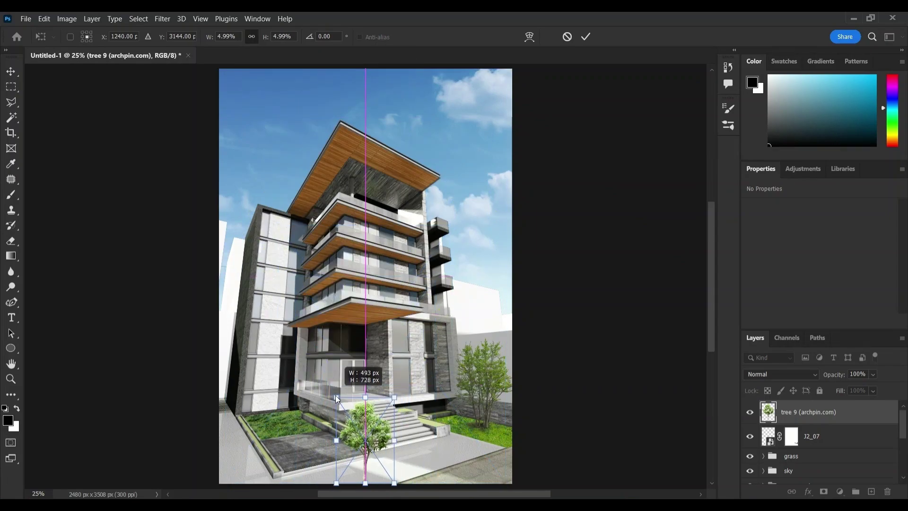
{"action": "left_click_drag", "start_coordinate": [373, 441], "coordinate": [288, 382]}
{"action": "mouse_move", "coordinate": [280, 337]}
{"action": "left_mouse_down"}
{"action": "mouse_move", "coordinate": [286, 383]}
{"action": "mouse_move", "coordinate": [277, 346]}
{"action": "left_mouse_up"}
{"action": "key", "text": "Return"}
{"action": "key", "text": "Return"}
{"action": "left_click", "coordinate": [823, 491]}
{"action": "key", "text": "b"}
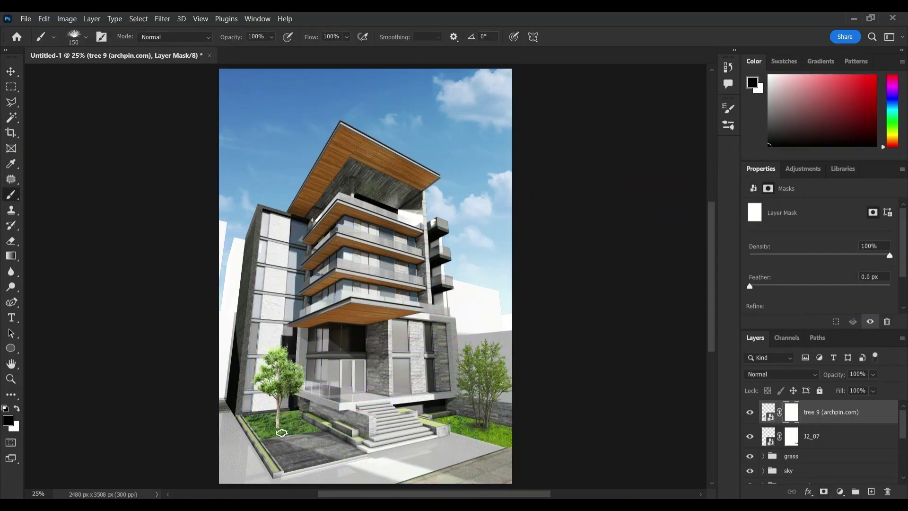
Place the TB05 tree so its foliage enters from the canvas's left edge, and put a duplicate at the right edge
{"action": "key", "text": "alt+Tab"}
{"action": "left_click_drag", "start_coordinate": [223, 233], "coordinate": [202, 375]}
{"action": "key", "text": "alt+Tab"}
{"action": "left_click_drag", "start_coordinate": [431, 148], "coordinate": [190, 200]}
{"action": "left_click_drag", "start_coordinate": [125, 182], "coordinate": [126, 210]}
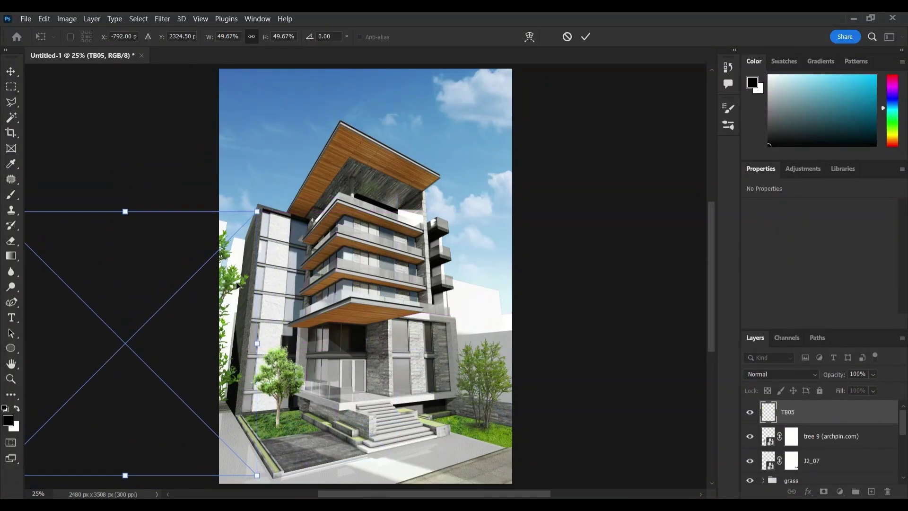
{"action": "left_click_drag", "start_coordinate": [230, 287], "coordinate": [542, 254]}
{"action": "key", "text": "Return"}
{"action": "left_click_drag", "start_coordinate": [224, 270], "coordinate": [221, 264]}
{"action": "left_click_drag", "start_coordinate": [511, 255], "coordinate": [500, 251]}
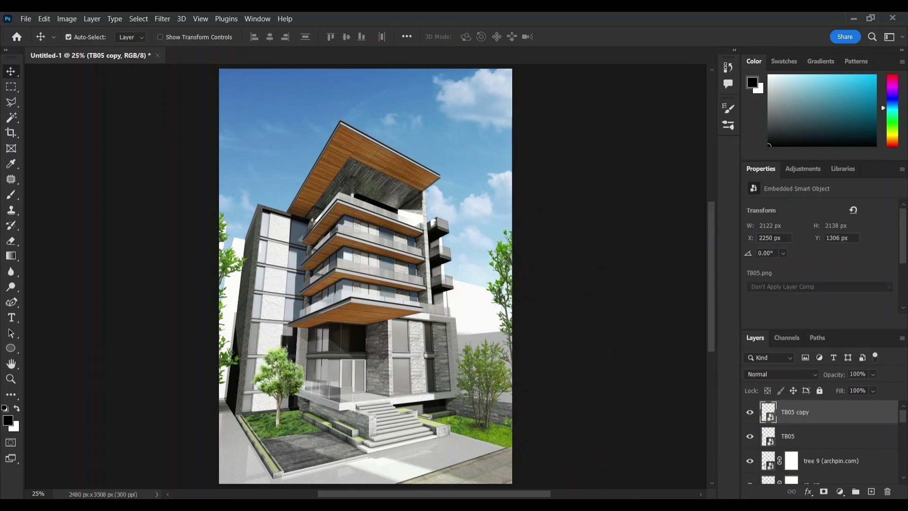
Place the TB02 tree image, flip it horizontally, then shrink and rotate it so its branches hang into the canvas's upper-left corner
{"action": "key", "text": "alt+Tab"}
{"action": "left_click_drag", "start_coordinate": [158, 235], "coordinate": [331, 325]}
{"action": "key", "text": "alt+Tab"}
{"action": "right_click", "coordinate": [322, 237]}
{"action": "left_click", "coordinate": [353, 453]}
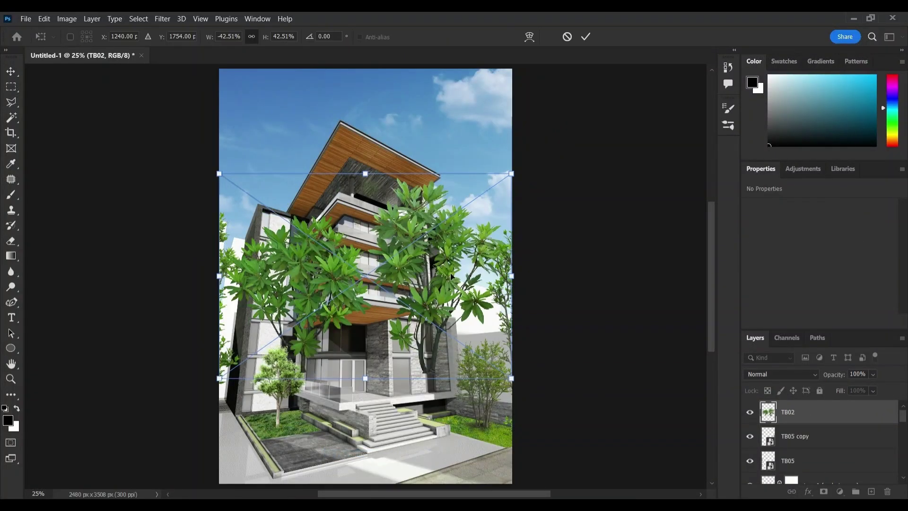
{"action": "left_click_drag", "start_coordinate": [451, 275], "coordinate": [304, 208]}
{"action": "left_click_drag", "start_coordinate": [219, 107], "coordinate": [234, 192]}
{"action": "left_click_drag", "start_coordinate": [254, 226], "coordinate": [208, 103]}
{"action": "left_click_drag", "start_coordinate": [283, 113], "coordinate": [242, 115]}
{"action": "left_click", "coordinate": [585, 36]}
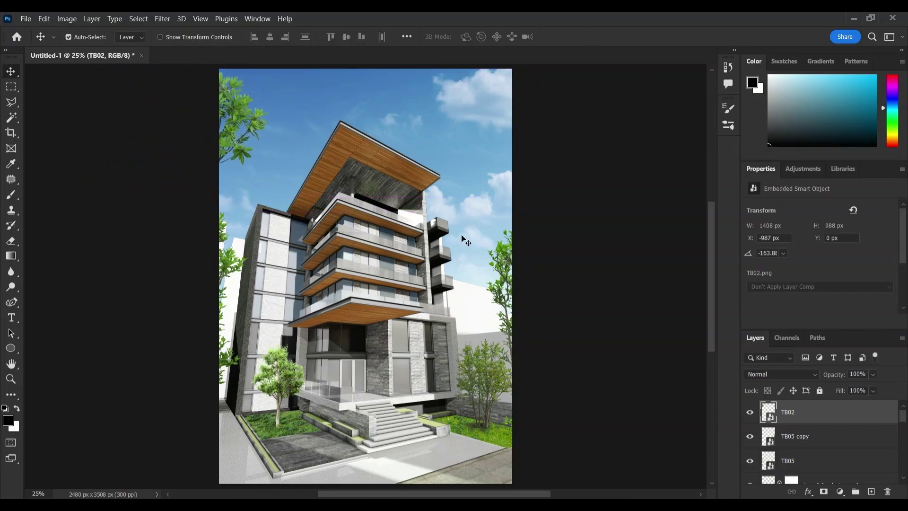
Create a new layer above TB02 and brush black shadows onto the lawns beneath the trees
{"action": "left_click", "coordinate": [871, 491]}
{"action": "key", "text": "b"}
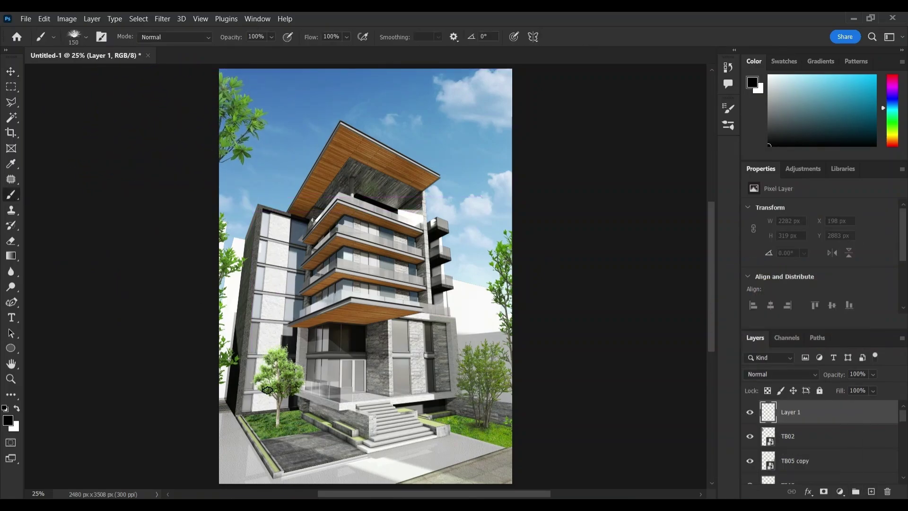
{"action": "left_click", "coordinate": [273, 426]}
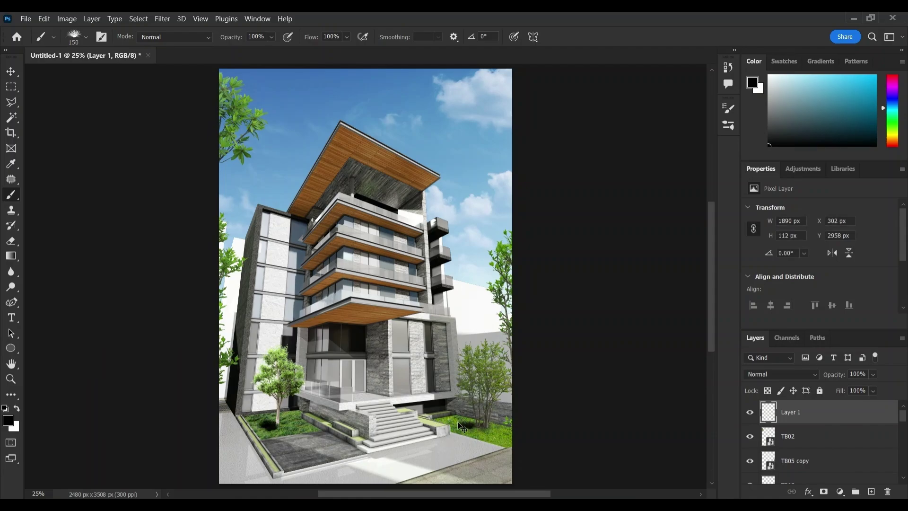
Change the tree shadow layer's blend mode, lower its opacity, and rename the layer shadows
{"action": "left_click", "coordinate": [781, 374]}
{"action": "left_click", "coordinate": [761, 301]}
{"action": "left_click", "coordinate": [872, 374]}
{"action": "left_click_drag", "start_coordinate": [882, 386], "coordinate": [842, 384]}
{"action": "left_click", "coordinate": [793, 415]}
{"action": "double_click", "coordinate": [790, 412]}
{"action": "type", "text": "shadows"}
{"action": "key", "text": "Return"}
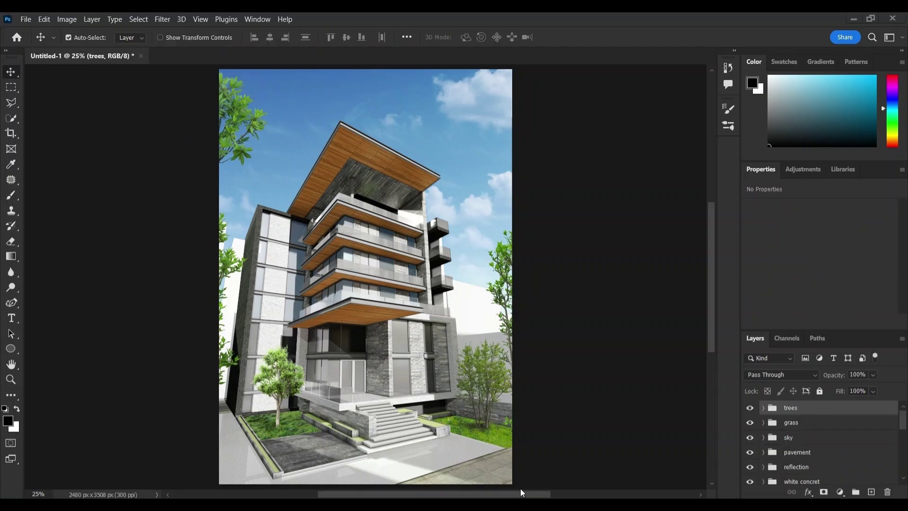
Place the White-Cap-and-Pumas figure on the paving near the right lawn, scaled to about 21.5%
{"action": "left_click", "coordinate": [431, 502]}
{"action": "left_click_drag", "start_coordinate": [417, 236], "coordinate": [476, 406]}
{"action": "left_click_drag", "start_coordinate": [366, 141], "coordinate": [457, 432]}
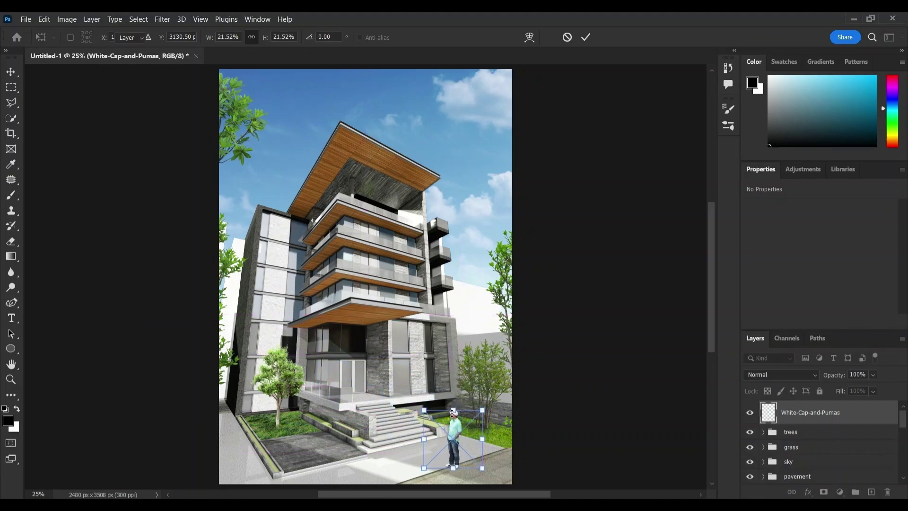
{"action": "key", "text": "Return"}
Duplicate the White-Cap-and-Pumas figure and rotate the copy about -72°, narrowed to about 16.6% width, lying on the ground from his feet
{"action": "key", "text": "ctrl+j"}
{"action": "key", "text": "ctrl+t"}
{"action": "left_click_drag", "start_coordinate": [423, 385], "coordinate": [430, 457]}
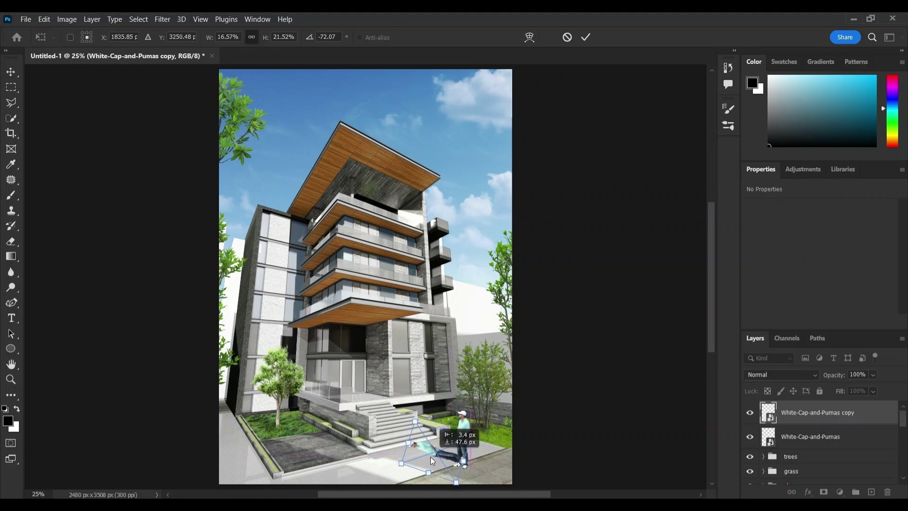
{"action": "key", "text": "Return"}
Rasterize the lying White-Cap-and-Pumas copy, select its figure and paint it solid black as a shadow
{"action": "left_click", "coordinate": [781, 375]}
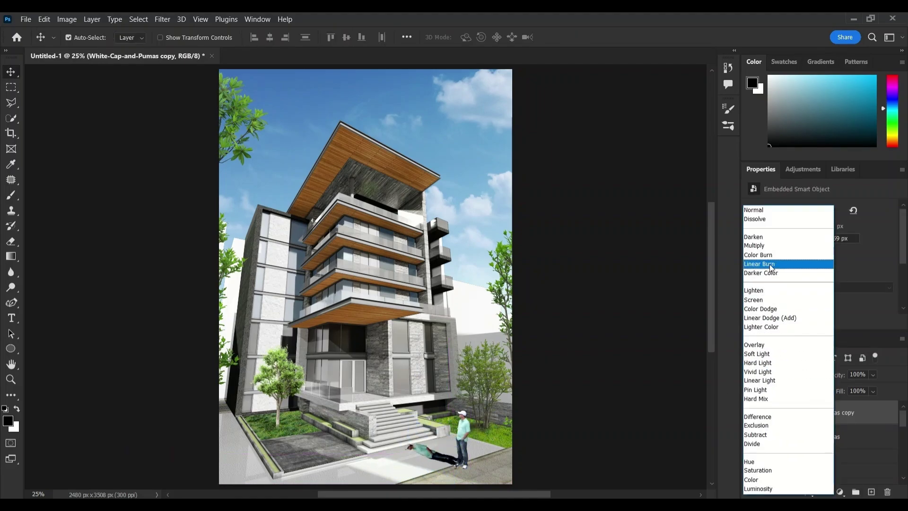
{"action": "left_click", "coordinate": [405, 468]}
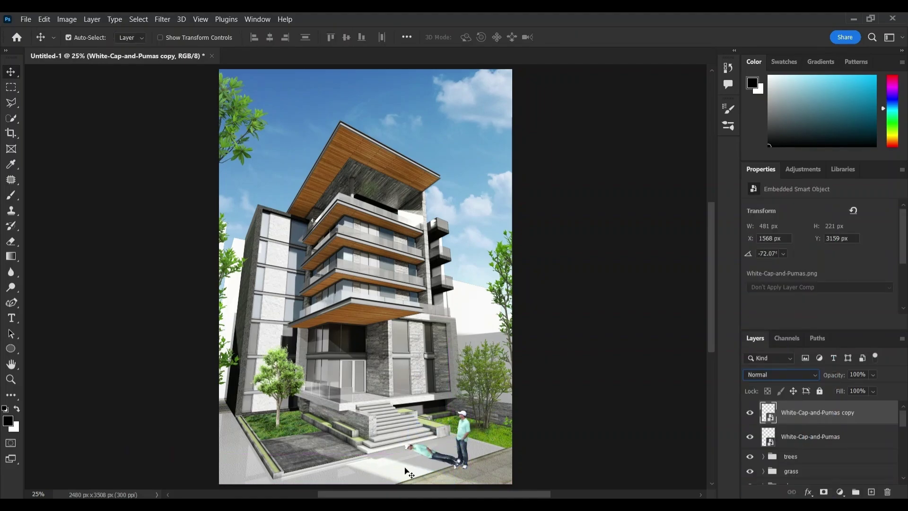
{"action": "left_click", "coordinate": [11, 118]}
{"action": "mouse_move", "coordinate": [416, 447]}
{"action": "left_mouse_down"}
{"action": "mouse_move", "coordinate": [452, 462]}
{"action": "mouse_move", "coordinate": [420, 442]}
{"action": "left_mouse_up"}
{"action": "left_click", "coordinate": [10, 195]}
{"action": "left_click", "coordinate": [433, 451]}
{"action": "key", "text": "Return"}
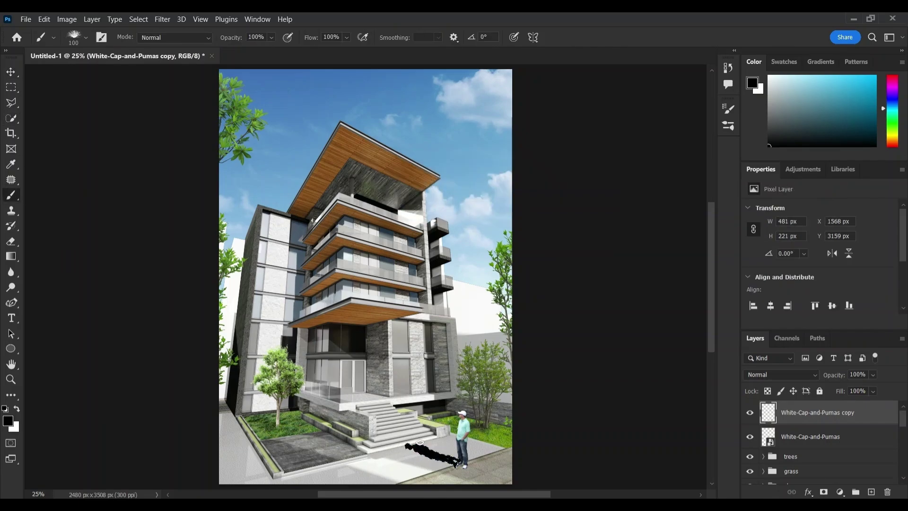
Blur the black figure shadow and reduce its layer opacity to 15%
{"action": "left_click", "coordinate": [163, 19]}
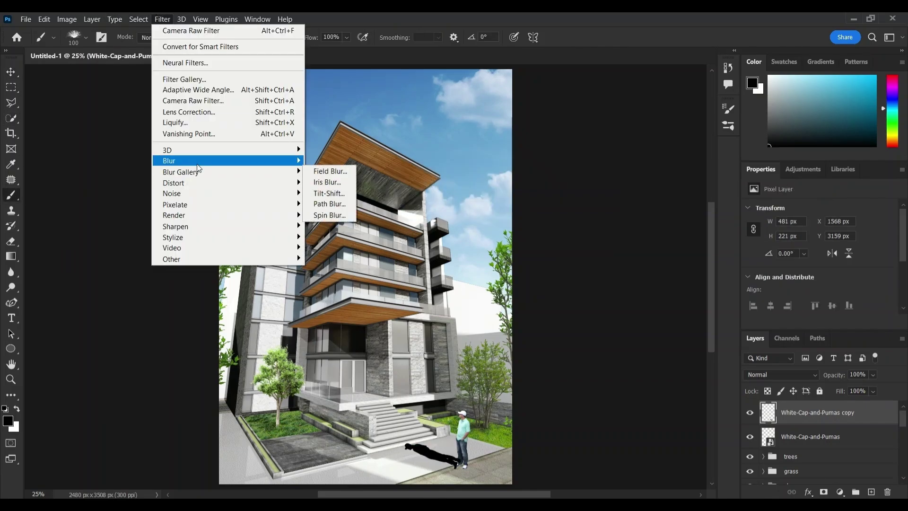
{"action": "mouse_move", "coordinate": [189, 158]}
{"action": "left_click", "coordinate": [331, 205]}
{"action": "key", "text": "Return"}
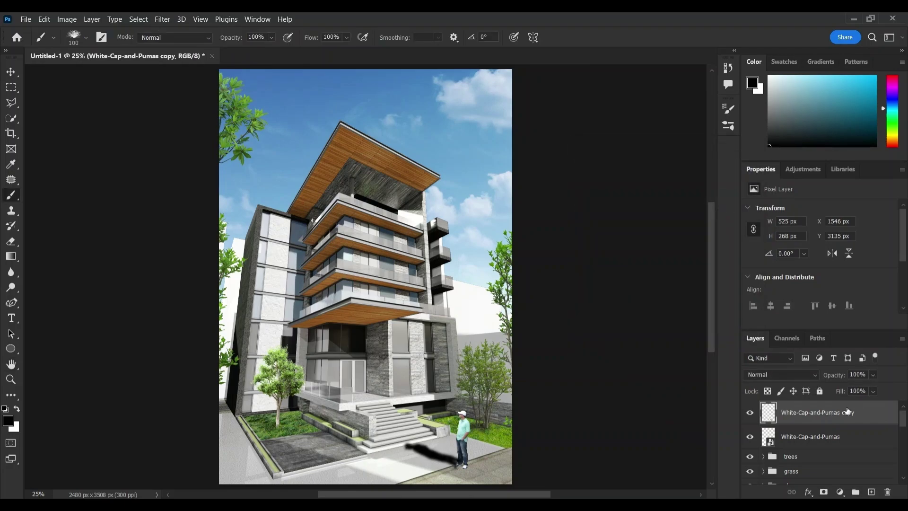
{"action": "left_click", "coordinate": [872, 374]}
{"action": "left_click_drag", "start_coordinate": [885, 388], "coordinate": [838, 388]}
{"action": "left_click", "coordinate": [822, 419]}
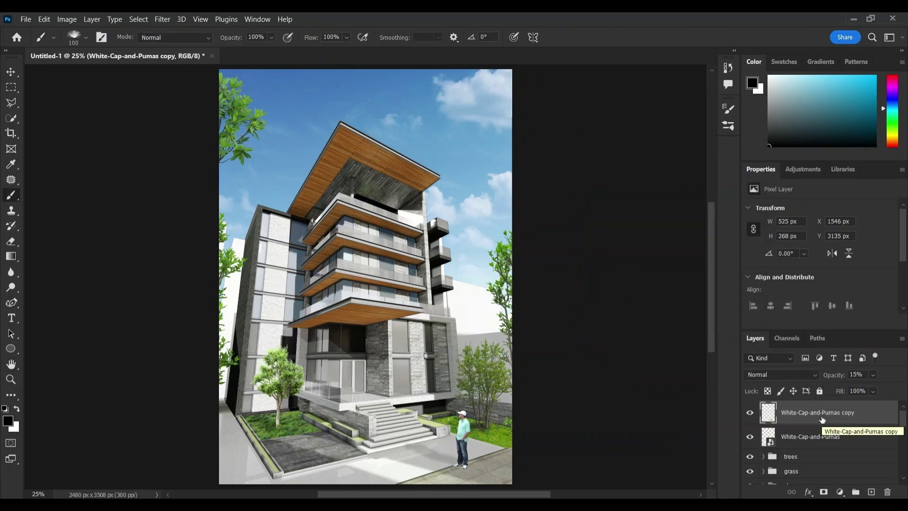
Place the Woman-in-Black-TShirt figure on the entrance landing in front of the doors, scaled down to about 300 px tall
{"action": "left_click_drag", "start_coordinate": [367, 366], "coordinate": [365, 384]}
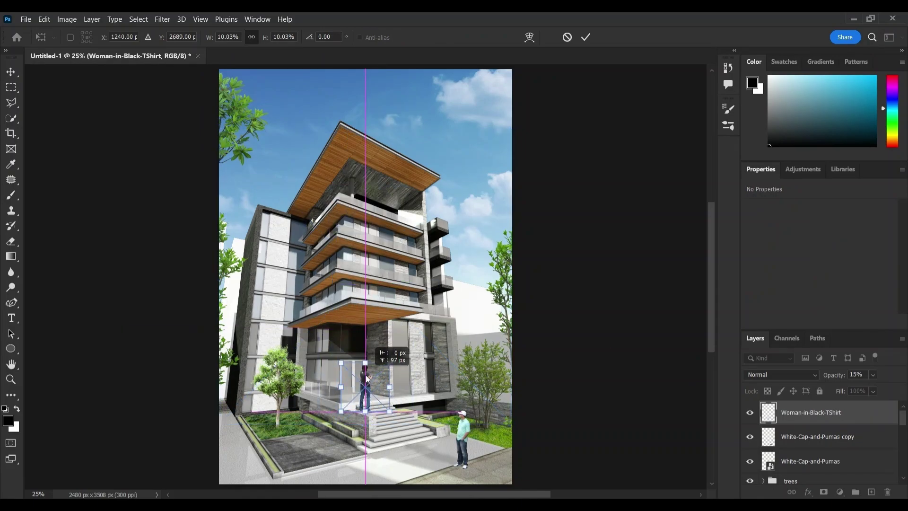
{"action": "key", "text": "Return"}
{"action": "key", "text": "ctrl+t"}
{"action": "key", "text": "Return"}
{"action": "left_click", "coordinate": [11, 195]}
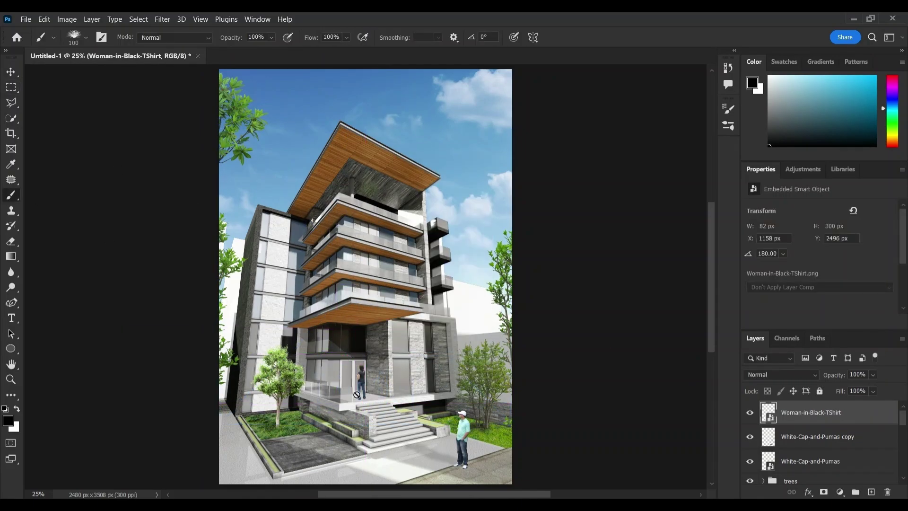
On a new layer, paint a soft black shadow at the woman's feet, using Multiply blending and 37% opacity
{"action": "left_click", "coordinate": [357, 394]}
{"action": "key", "text": "Return"}
{"action": "key", "text": "ctrl+shift+alt+n"}
{"action": "left_click", "coordinate": [359, 395]}
{"action": "left_click", "coordinate": [781, 374]}
{"action": "left_click", "coordinate": [756, 245]}
{"action": "left_click", "coordinate": [872, 374]}
{"action": "left_click_drag", "start_coordinate": [887, 387], "coordinate": [851, 388]}
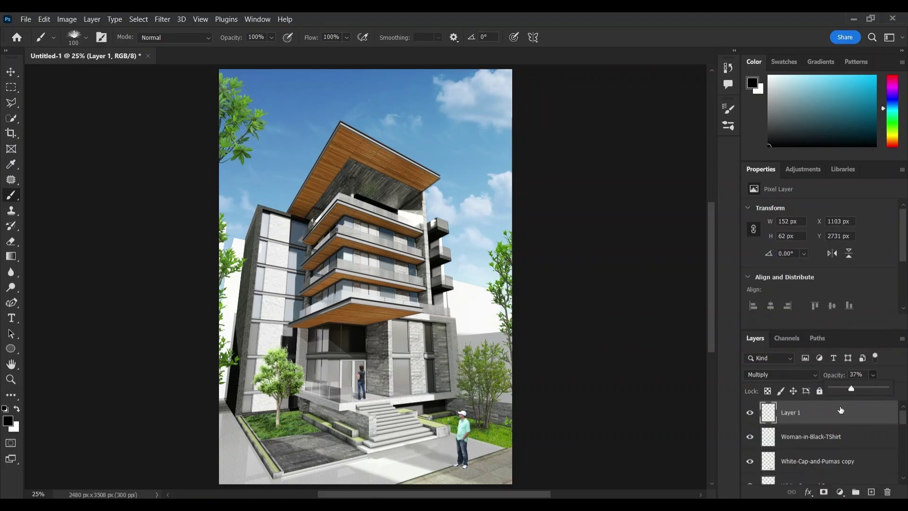
Group the people and shadow layers and name the group ppl
{"action": "key", "text": "ctrl+g"}
{"action": "double_click", "coordinate": [800, 408]}
{"action": "key", "text": "Return"}
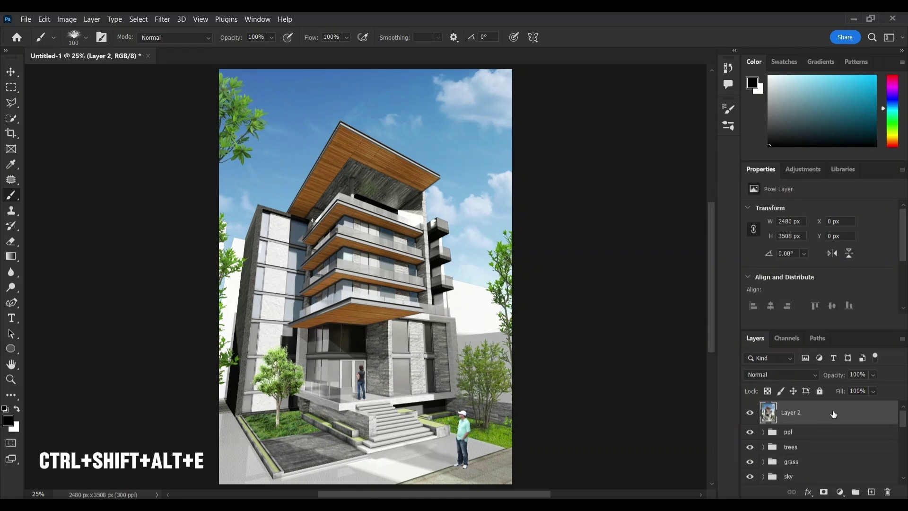
In Camera Raw for the merged layer, set temperature -5, raise the exposure, and set texture +30, clarity +20 and dehaze +10
{"action": "left_click", "coordinate": [163, 19]}
{"action": "left_click", "coordinate": [167, 101]}
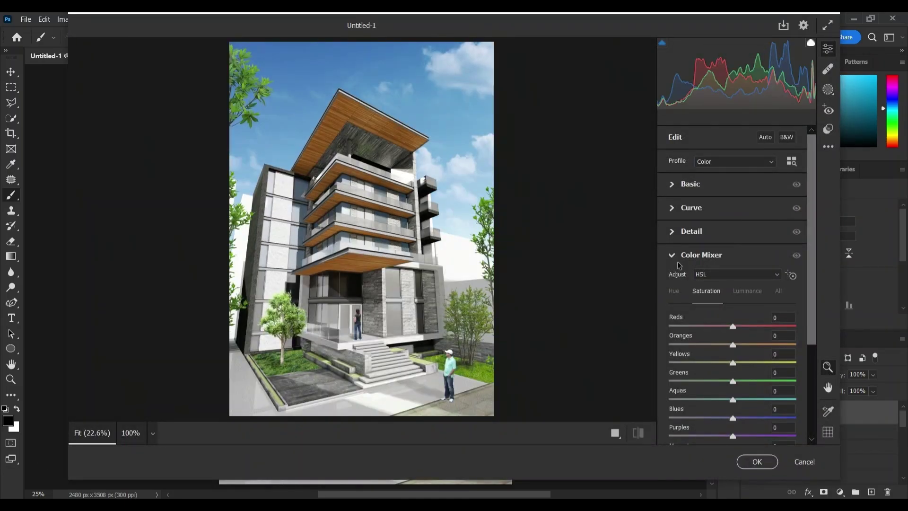
{"action": "left_click", "coordinate": [689, 184]}
{"action": "left_click_drag", "start_coordinate": [732, 183], "coordinate": [729, 184]}
{"action": "left_click_drag", "start_coordinate": [731, 230], "coordinate": [734, 231]}
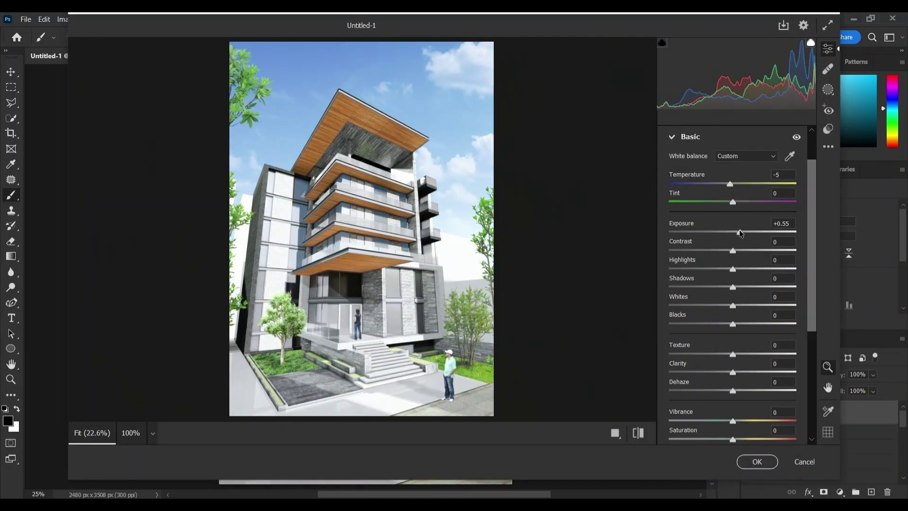
{"action": "scroll", "coordinate": [709, 289], "scroll_direction": "down", "scroll_amount": 3}
{"action": "left_click_drag", "start_coordinate": [732, 283], "coordinate": [752, 285]}
{"action": "left_click_drag", "start_coordinate": [732, 303], "coordinate": [739, 322]}
{"action": "scroll", "coordinate": [720, 325], "scroll_direction": "up", "scroll_amount": 3}
{"action": "left_click", "coordinate": [687, 144]}
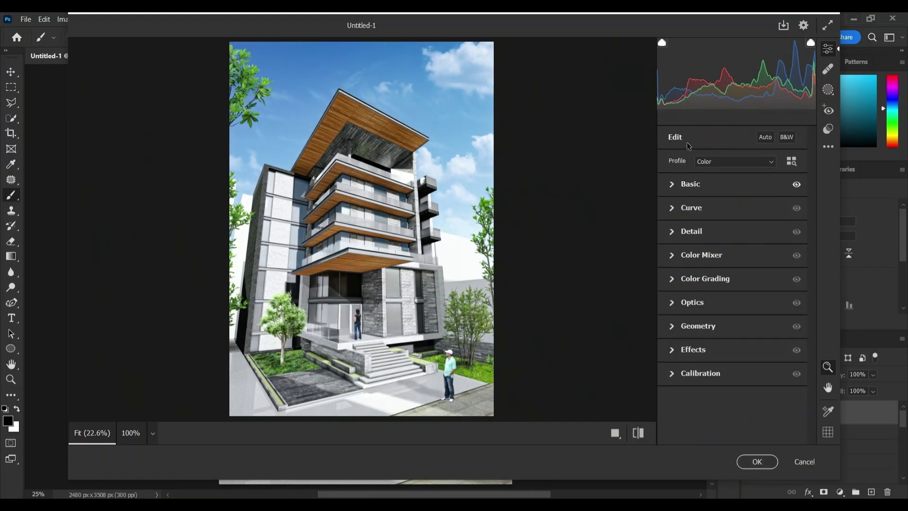
Set the saturation of reds and oranges to -5 and the luminance of greens to +5 in the color mixer
{"action": "left_click", "coordinate": [685, 267]}
{"action": "left_click_drag", "start_coordinate": [732, 256], "coordinate": [729, 275]}
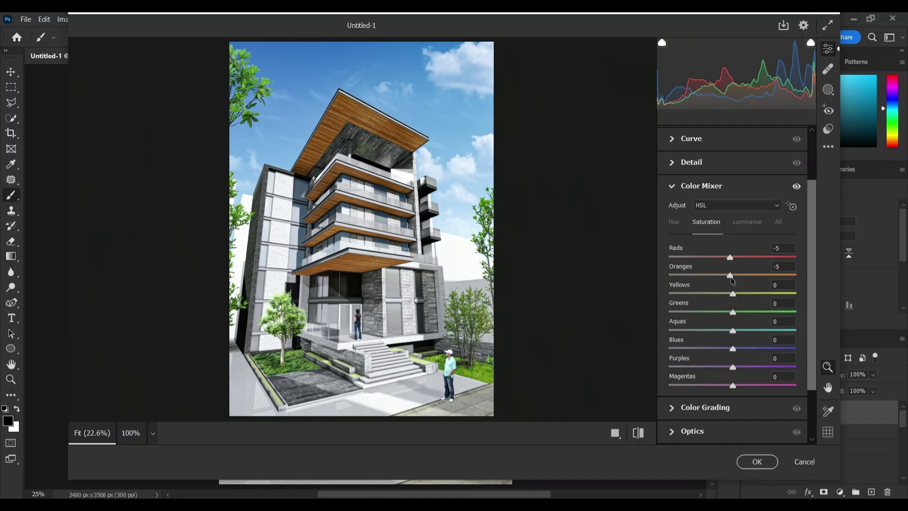
{"action": "left_click_drag", "start_coordinate": [727, 312], "coordinate": [736, 314]}
{"action": "scroll", "coordinate": [717, 326], "scroll_direction": "down", "scroll_amount": 3}
{"action": "scroll", "coordinate": [717, 326], "scroll_direction": "up", "scroll_amount": 2}
{"action": "left_click", "coordinate": [747, 222]}
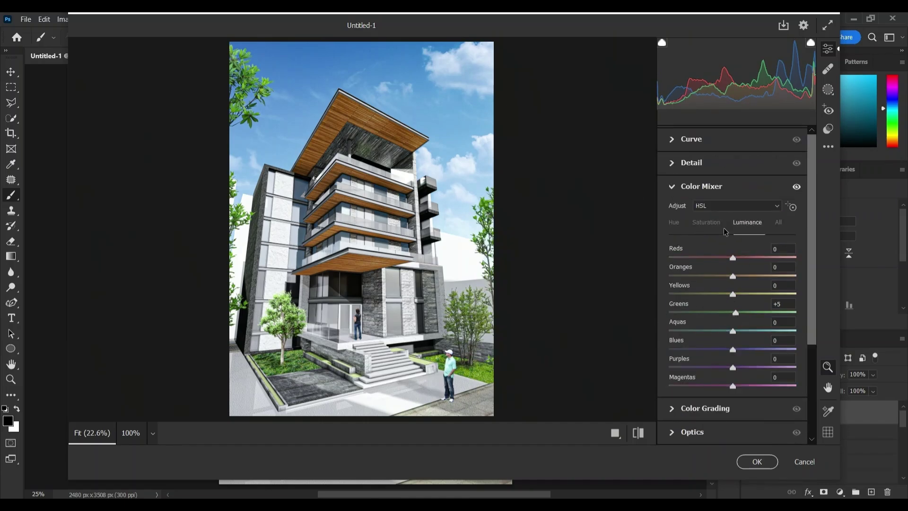
{"action": "scroll", "coordinate": [719, 255], "scroll_direction": "down", "scroll_amount": 2}
{"action": "scroll", "coordinate": [716, 257], "scroll_direction": "up", "scroll_amount": 2}
{"action": "left_click", "coordinate": [689, 187]}
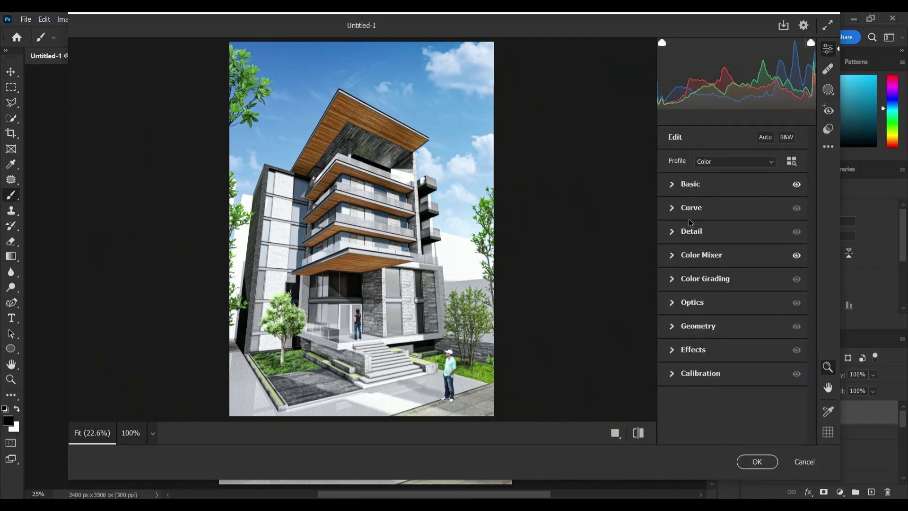
Apply the Camera Raw adjustments with exposure at +0.20 and toggle the adjusted layer's visibility to compare before and after
{"action": "left_click", "coordinate": [690, 184]}
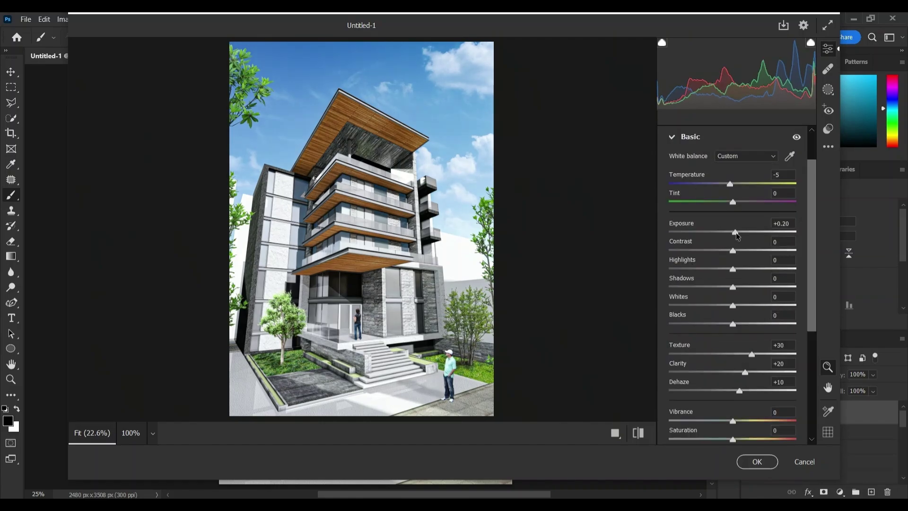
{"action": "left_click", "coordinate": [757, 462]}
{"action": "left_click", "coordinate": [749, 415]}
{"action": "left_click", "coordinate": [750, 415]}
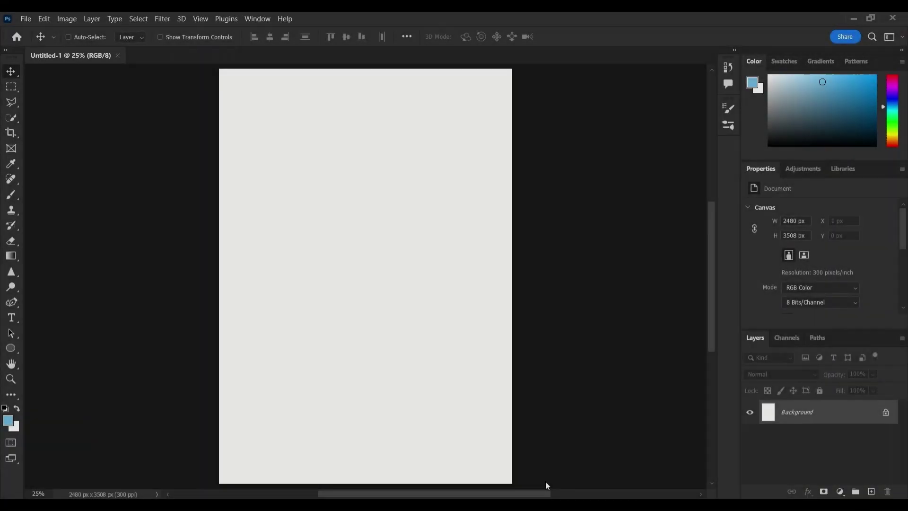
Place the 23for sketch image in the blank document, aligned with the canvas's lower edge, and duplicate its layer
{"action": "mouse_move", "coordinate": [290, 152]}
{"action": "left_mouse_down"}
{"action": "mouse_move", "coordinate": [310, 336]}
{"action": "mouse_move", "coordinate": [304, 486]}
{"action": "mouse_move", "coordinate": [362, 368]}
{"action": "mouse_move", "coordinate": [359, 392]}
{"action": "left_mouse_up"}
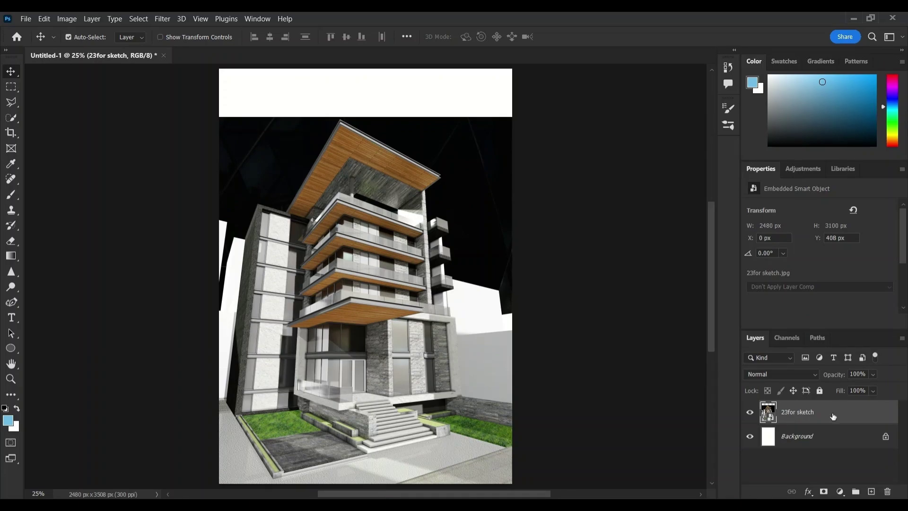
{"action": "key", "text": "ctrl+j"}
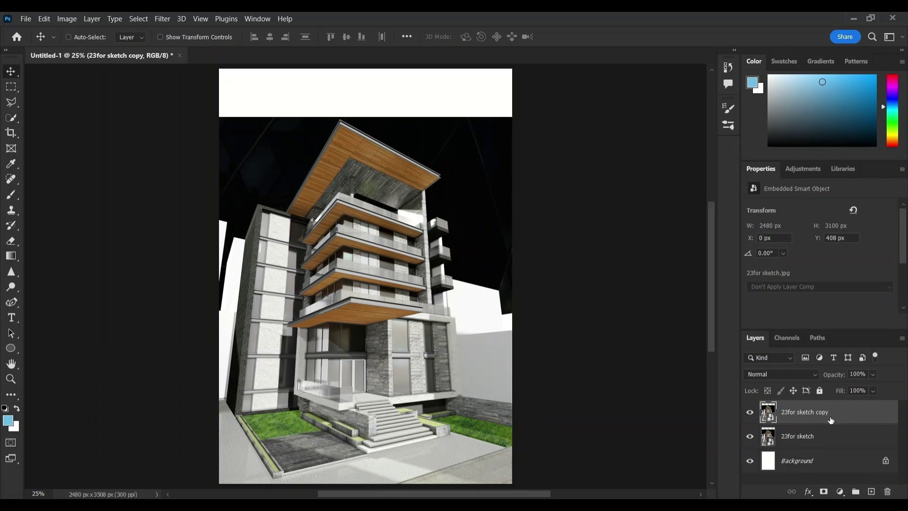
Apply the Photocopy sketch filter to the 23for sketch copy with detail 3 and darkness 11
{"action": "left_click", "coordinate": [163, 19]}
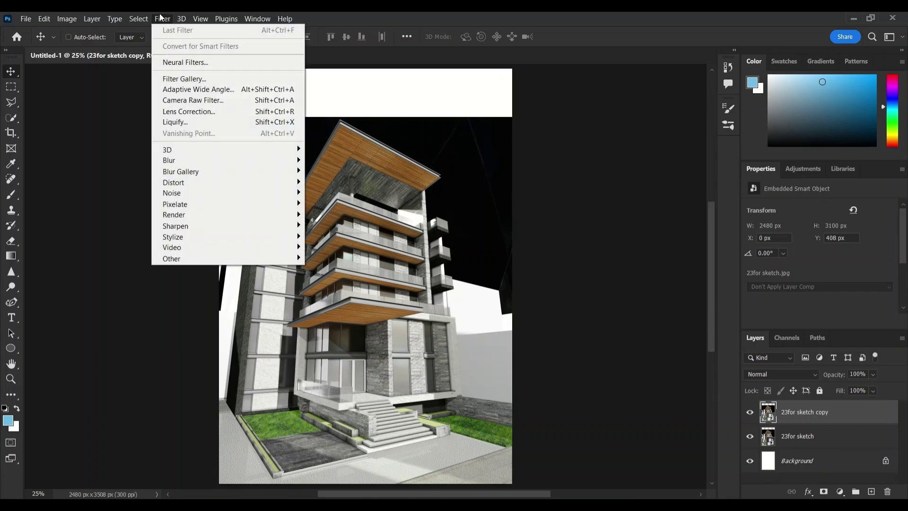
{"action": "left_click", "coordinate": [186, 79]}
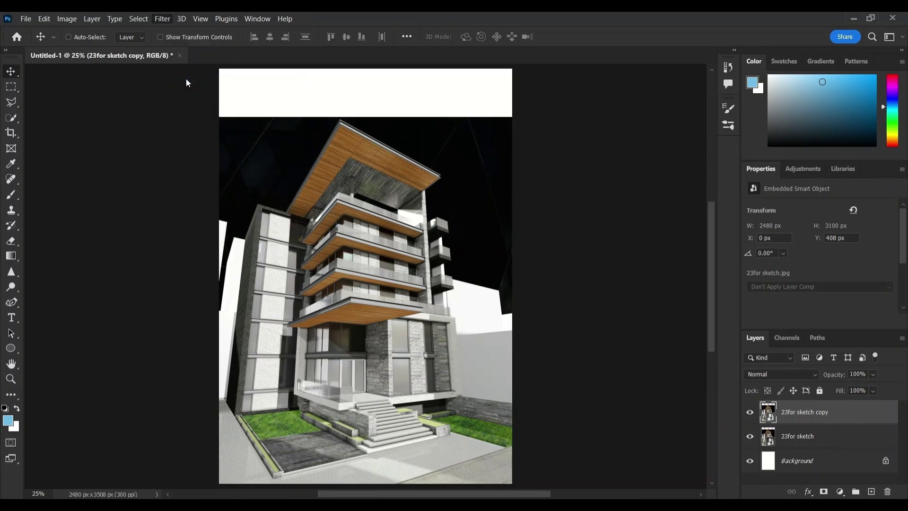
{"action": "left_click", "coordinate": [240, 94], "text": "alt"}
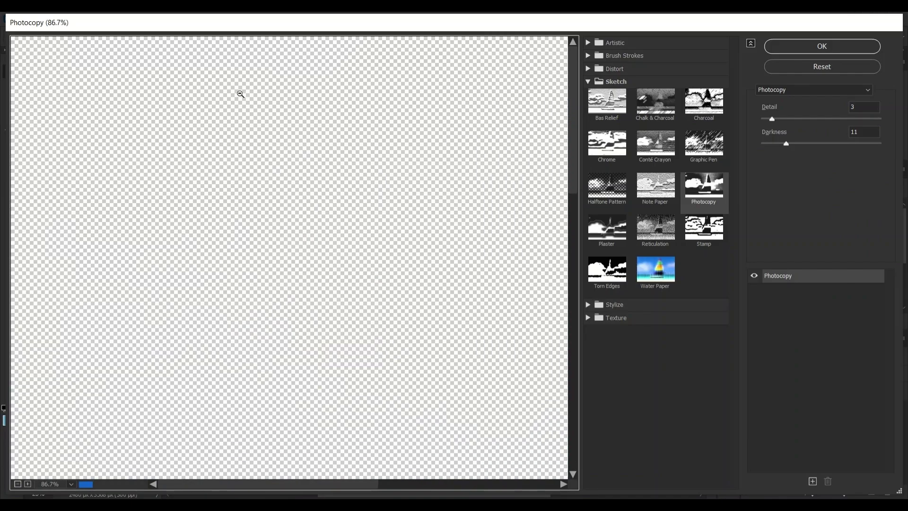
{"action": "left_click", "coordinate": [240, 94], "text": "alt"}
{"action": "left_click", "coordinate": [240, 94], "text": "alt"}
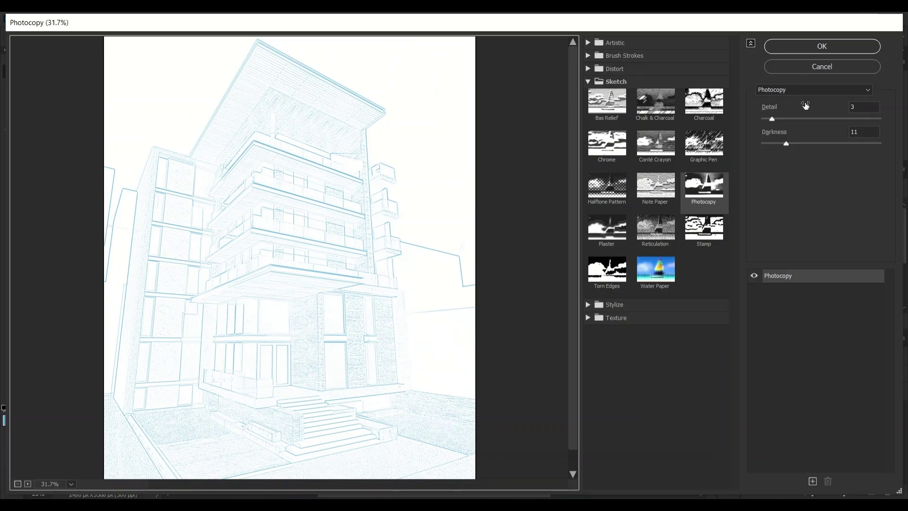
{"action": "left_click", "coordinate": [822, 47]}
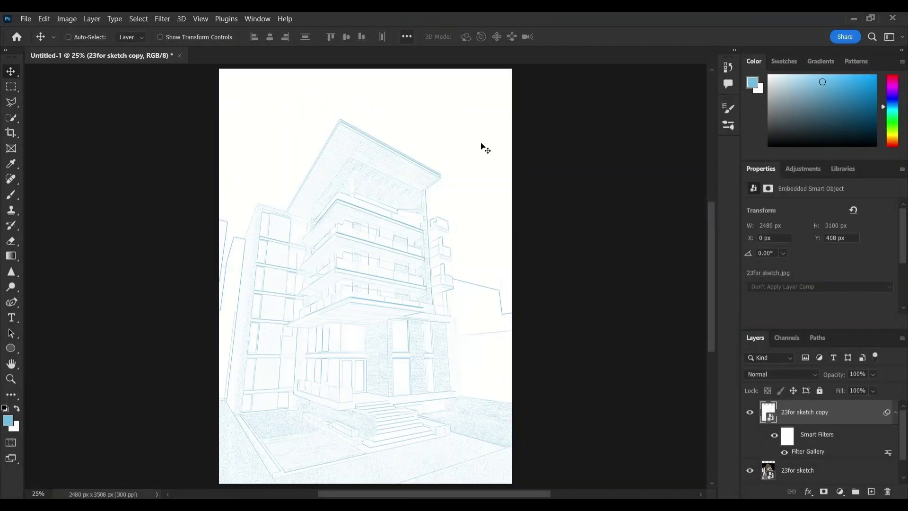
Clip a Black & White adjustment to the photocopy layer and lower its cyans to -162 to darken the lines
{"action": "left_click", "coordinate": [840, 491]}
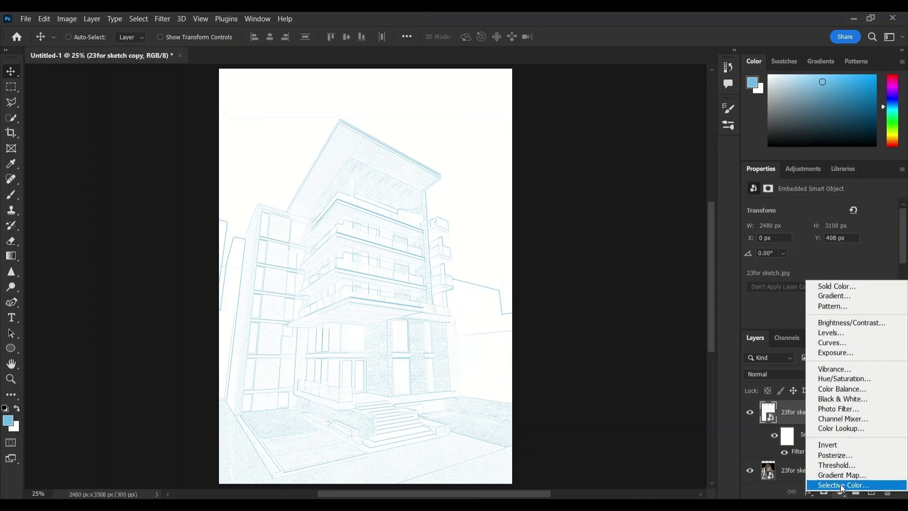
{"action": "left_click", "coordinate": [843, 399]}
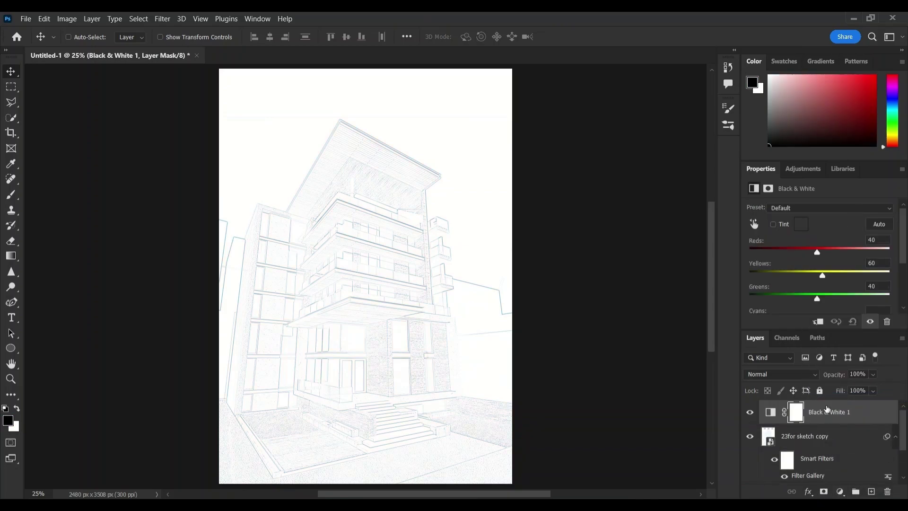
{"action": "key", "text": "ctrl+alt+g"}
{"action": "scroll", "coordinate": [817, 277], "scroll_direction": "down", "scroll_amount": 1}
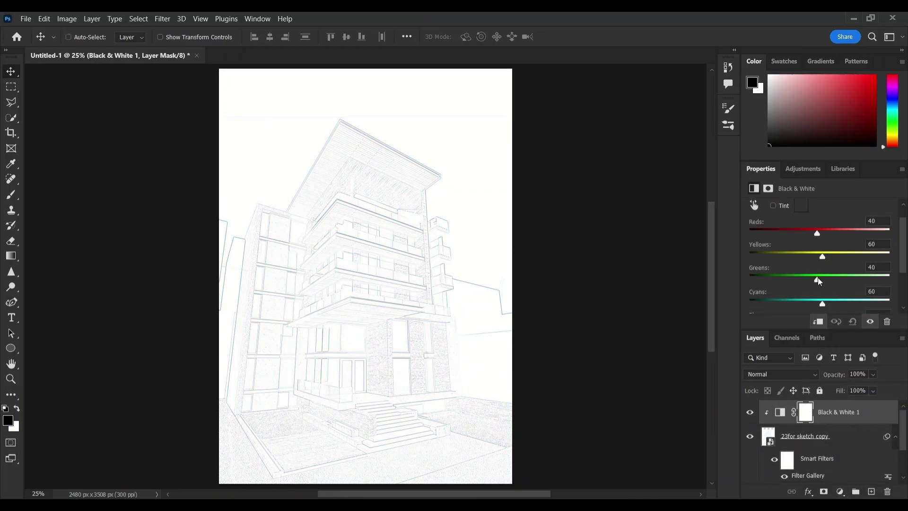
{"action": "left_click_drag", "start_coordinate": [789, 301], "coordinate": [758, 304]}
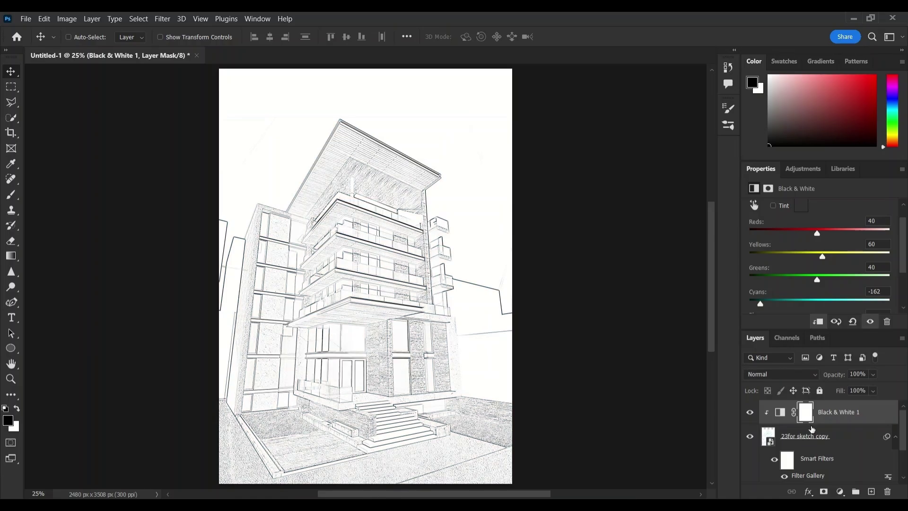
Merge the Black & White adjustment with the photocopy-filtered layer into one pixel layer
{"action": "scroll", "coordinate": [836, 416], "scroll_direction": "down", "scroll_amount": 1}
{"action": "left_click", "coordinate": [836, 419], "text": "ctrl"}
{"action": "scroll", "coordinate": [840, 416], "scroll_direction": "up", "scroll_amount": 1}
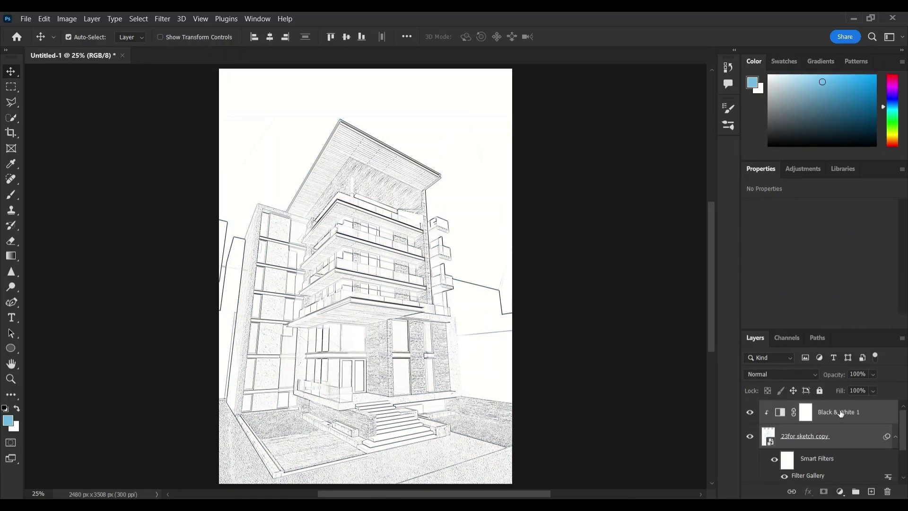
{"action": "key", "text": "ctrl+e"}
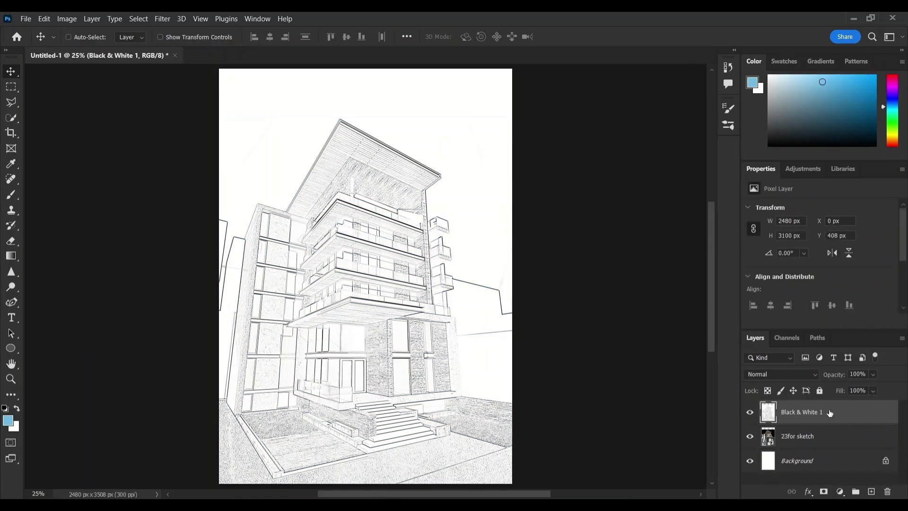
Duplicate the original 23for sketch layer and move the copy to the top of the layer stack
{"action": "left_click", "coordinate": [813, 434]}
{"action": "key", "text": "ctrl+j"}
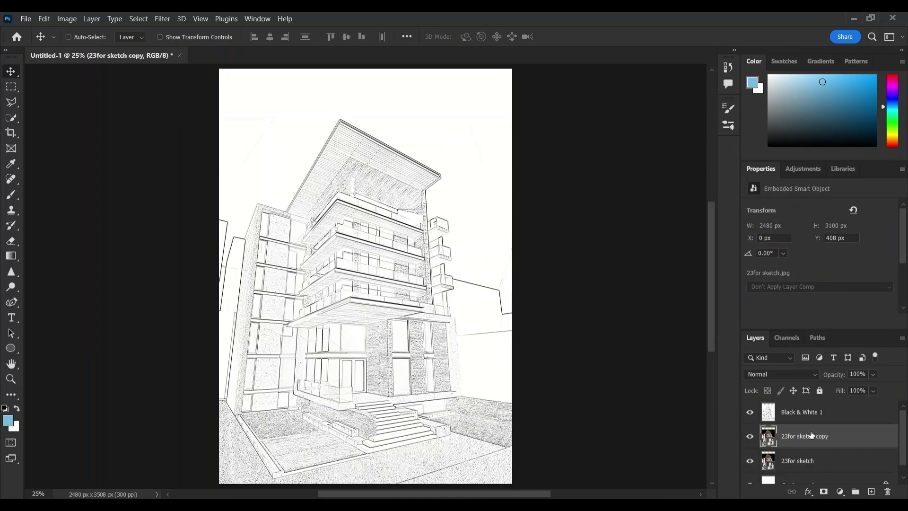
{"action": "left_click_drag", "start_coordinate": [811, 435], "coordinate": [800, 406]}
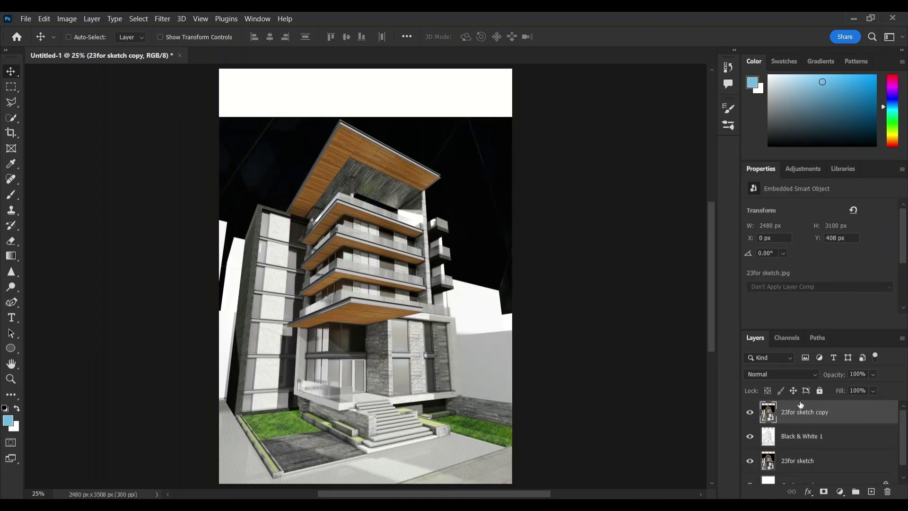
Apply the Cutout artistic filter to the top copy with 8 levels, edge simplicity 5 and edge fidelity 1
{"action": "left_click", "coordinate": [157, 18]}
{"action": "left_click", "coordinate": [178, 80]}
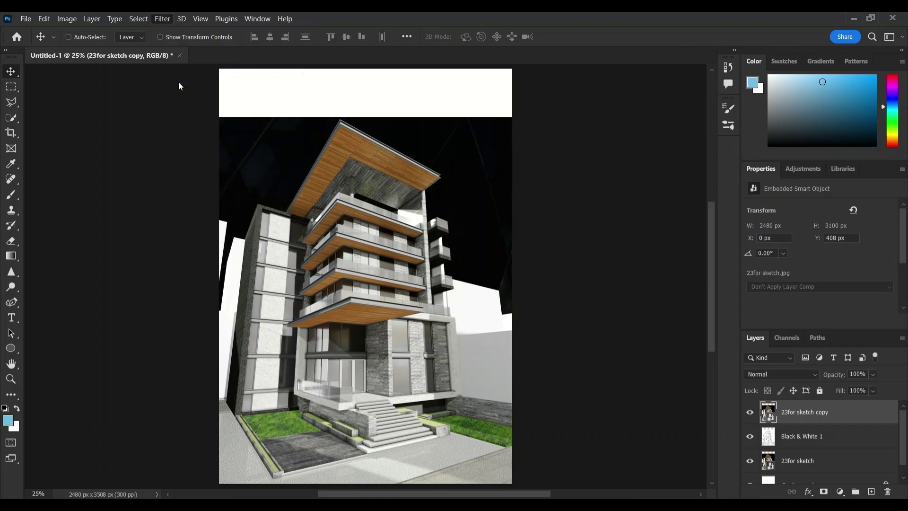
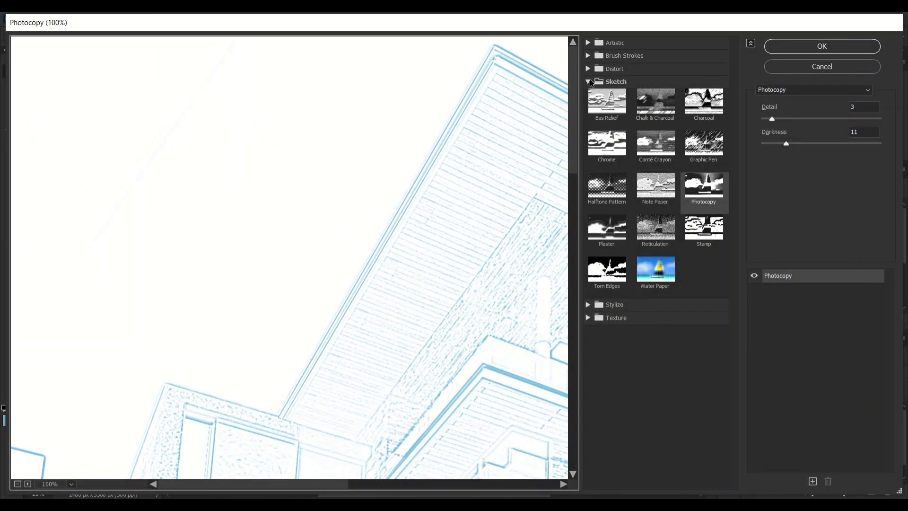
{"action": "left_click", "coordinate": [588, 81]}
{"action": "left_click", "coordinate": [588, 43]}
{"action": "left_click", "coordinate": [656, 62]}
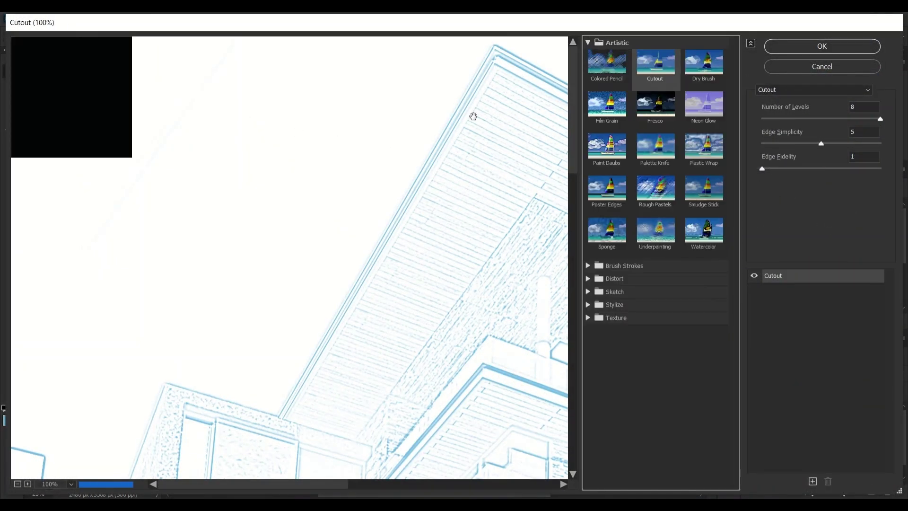
{"action": "scroll", "coordinate": [373, 154], "scroll_direction": "down", "scroll_amount": 8}
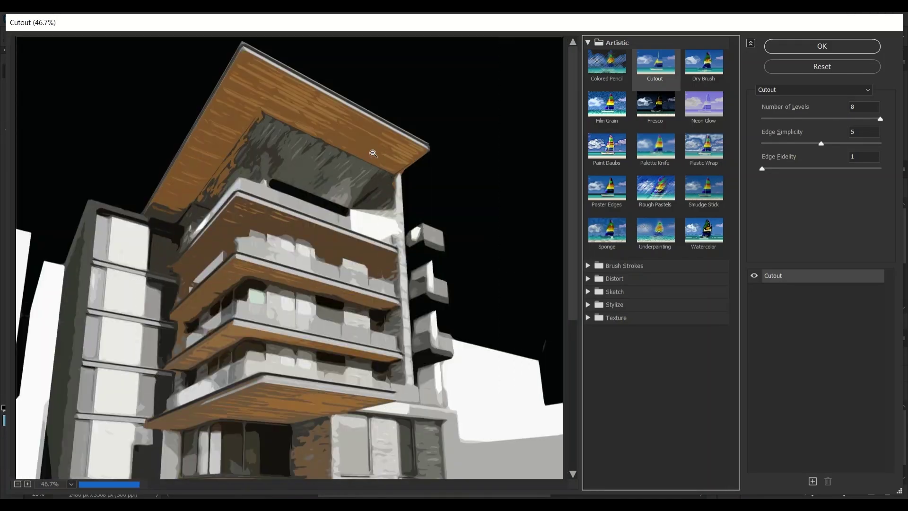
{"action": "scroll", "coordinate": [373, 153], "scroll_direction": "down", "scroll_amount": 1}
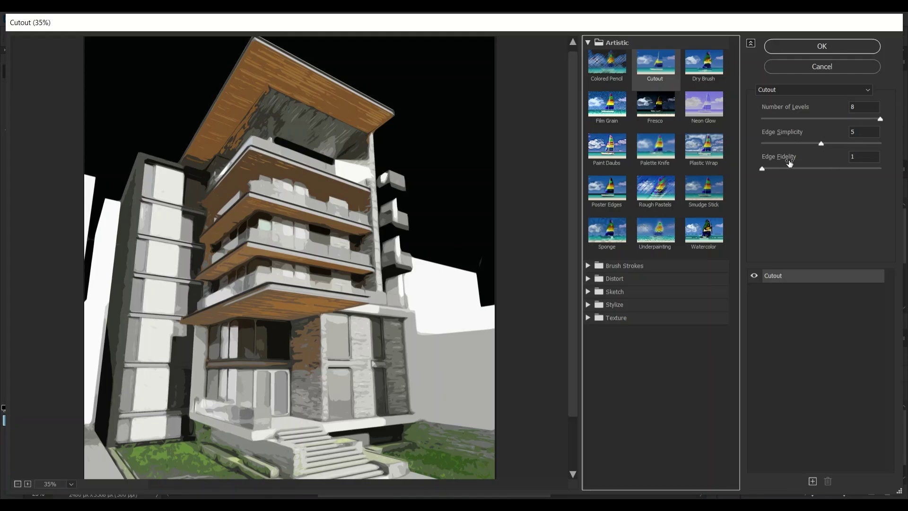
{"action": "left_click", "coordinate": [806, 45]}
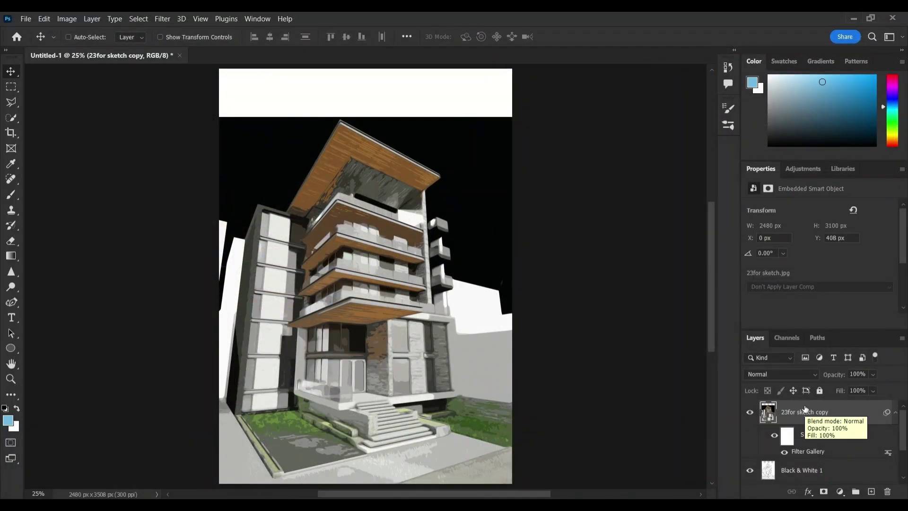
Apply the Find Edges stylize filter to the cutout-filtered copy
{"action": "left_click", "coordinate": [162, 19]}
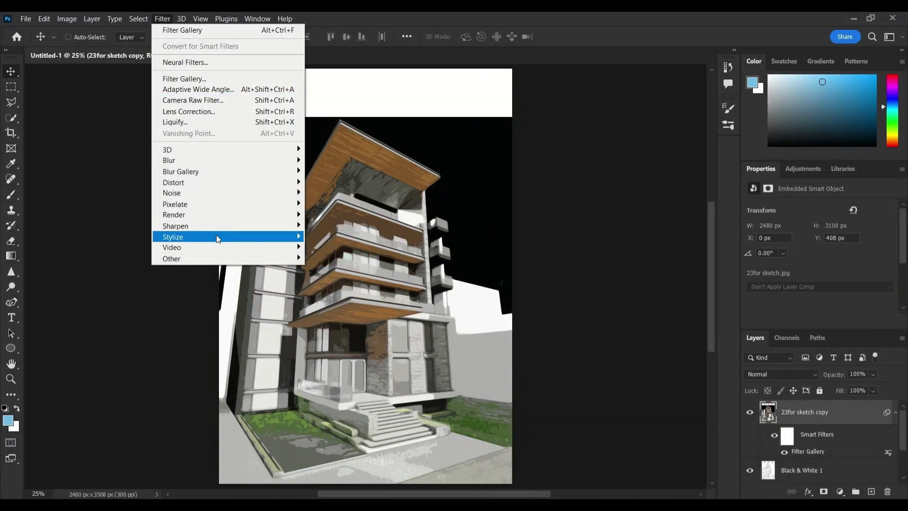
{"action": "mouse_move", "coordinate": [293, 237]}
{"action": "left_click", "coordinate": [338, 270]}
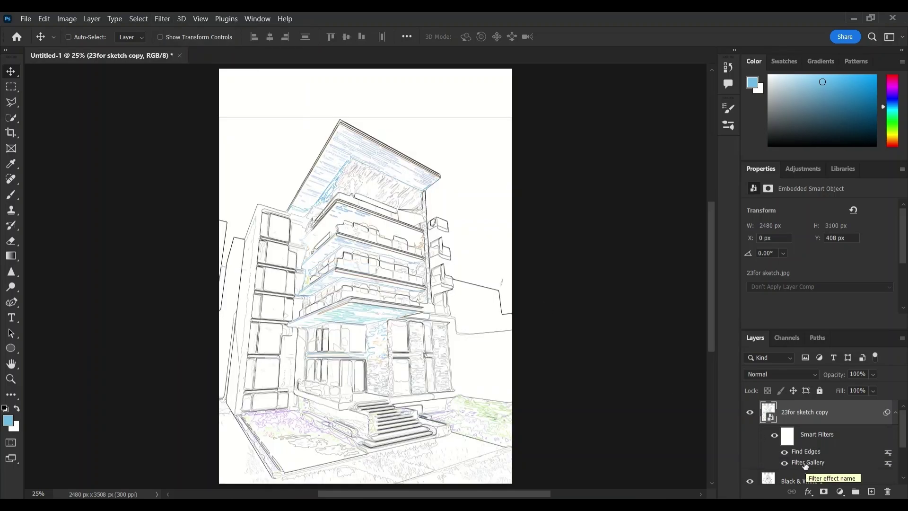
Add a Black & White adjustment clipped to the Find Edges layer to remove the color from its lines
{"action": "left_click", "coordinate": [840, 492]}
{"action": "left_click", "coordinate": [840, 402]}
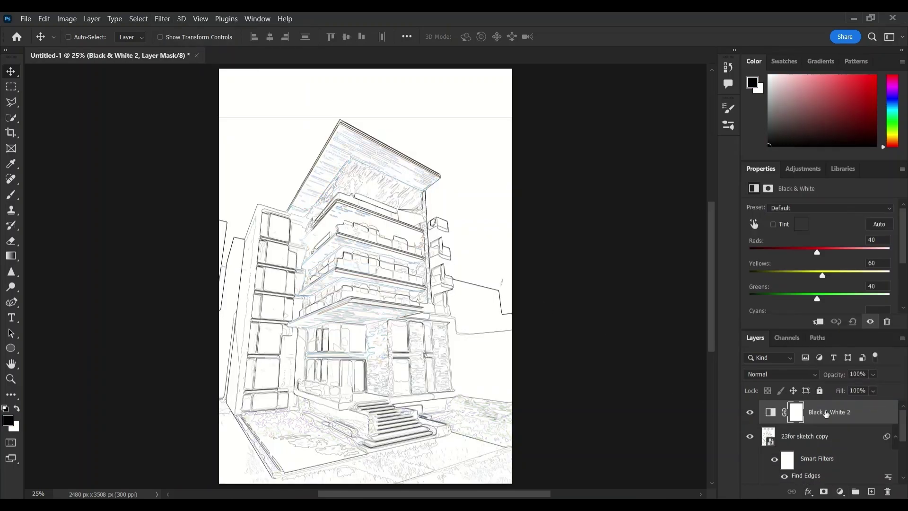
{"action": "key", "text": "ctrl+alt+g"}
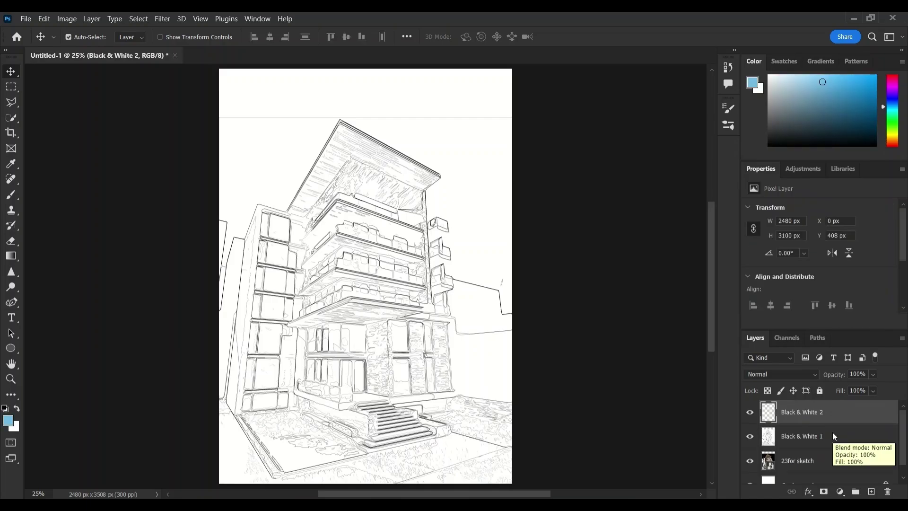
Set the Black & White 2 layer to Multiply blending at 30% opacity
{"action": "left_click", "coordinate": [811, 376]}
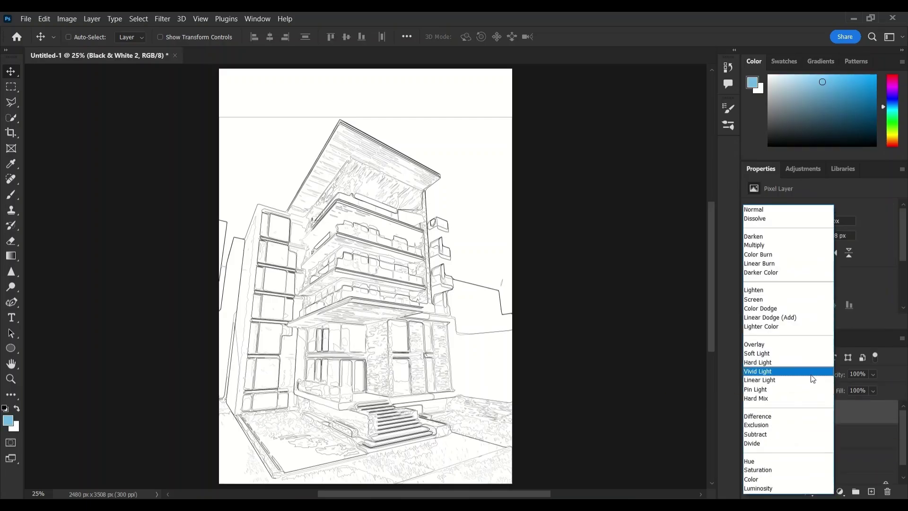
{"action": "left_click", "coordinate": [755, 247]}
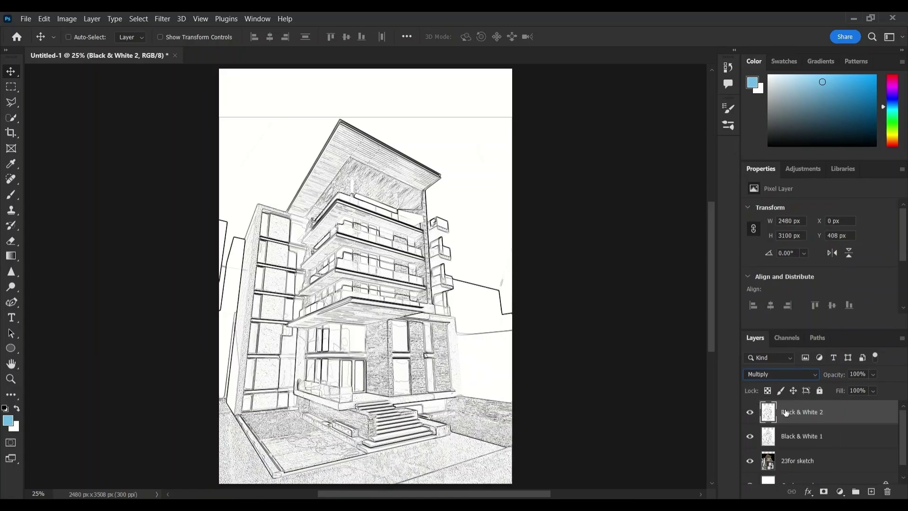
{"action": "left_click_drag", "start_coordinate": [873, 374], "coordinate": [850, 386]}
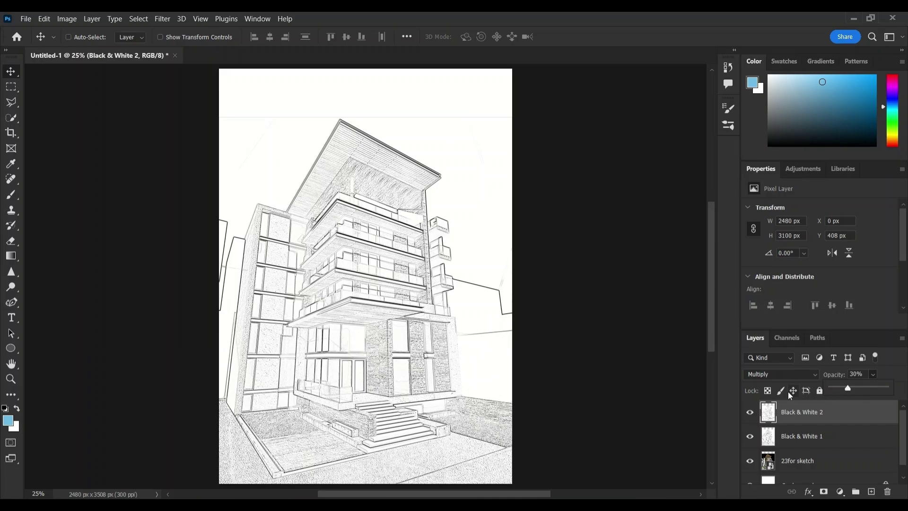
Make another duplicate of the 23for sketch layer and move it above Black & White 2
{"action": "left_click", "coordinate": [810, 460]}
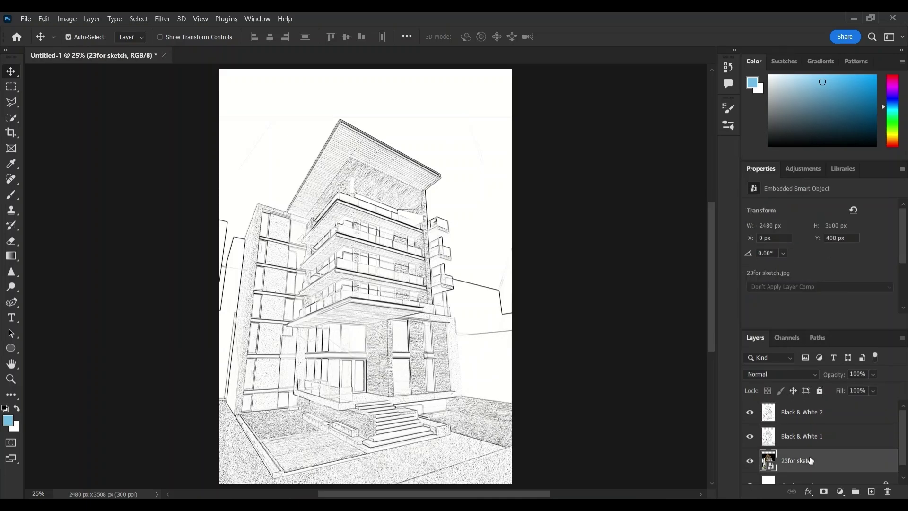
{"action": "key", "text": "ctrl+j"}
{"action": "left_click_drag", "start_coordinate": [810, 460], "coordinate": [798, 406]}
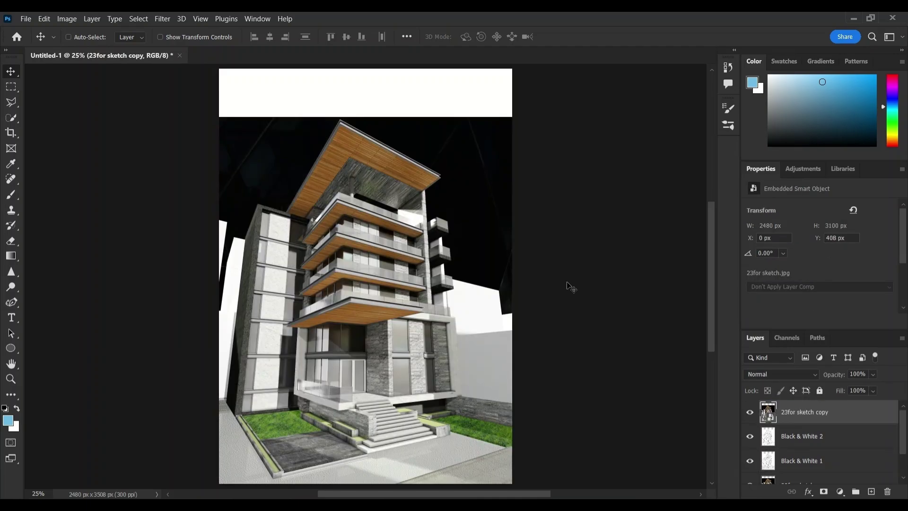
Apply the Cutout artistic filter to the new copy with 8 levels, edge simplicity 6 and edge fidelity 1
{"action": "left_click", "coordinate": [163, 19]}
{"action": "left_click", "coordinate": [173, 79]}
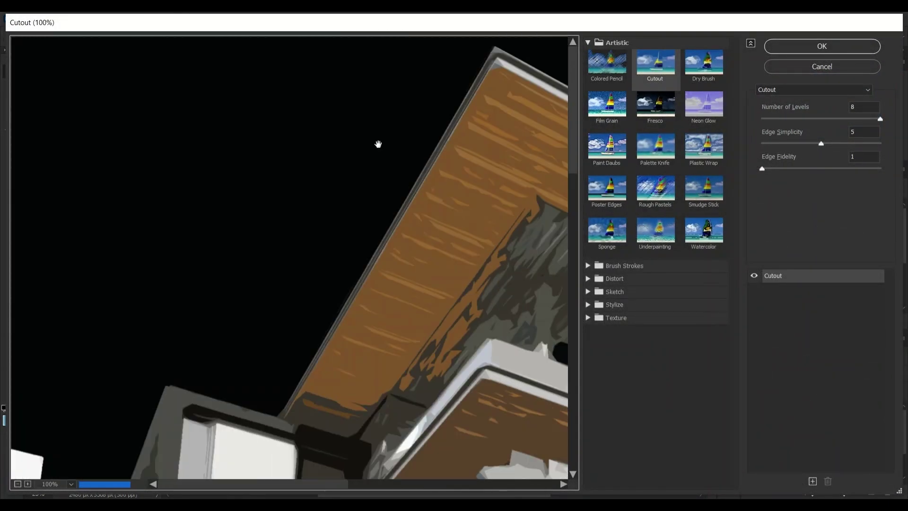
{"action": "left_click", "coordinate": [378, 145], "text": "alt"}
{"action": "left_click", "coordinate": [378, 144], "text": "alt"}
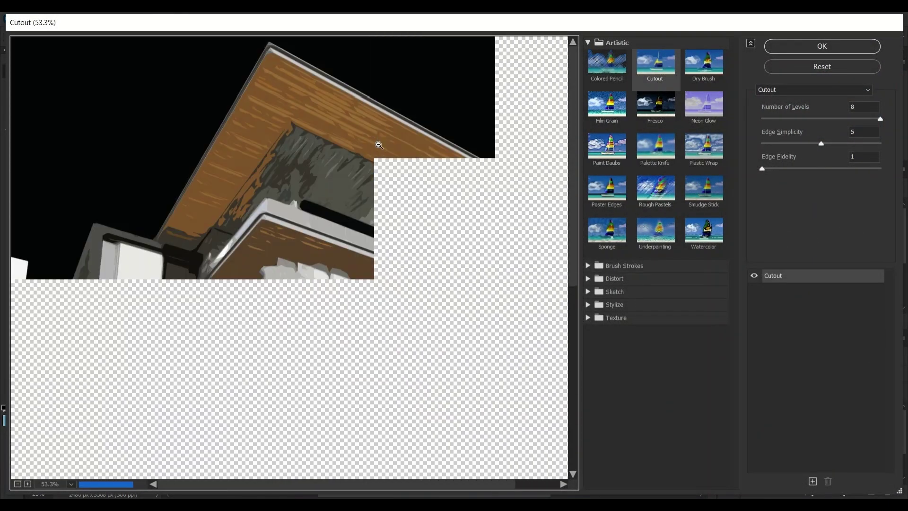
{"action": "left_click", "coordinate": [378, 144], "text": "alt"}
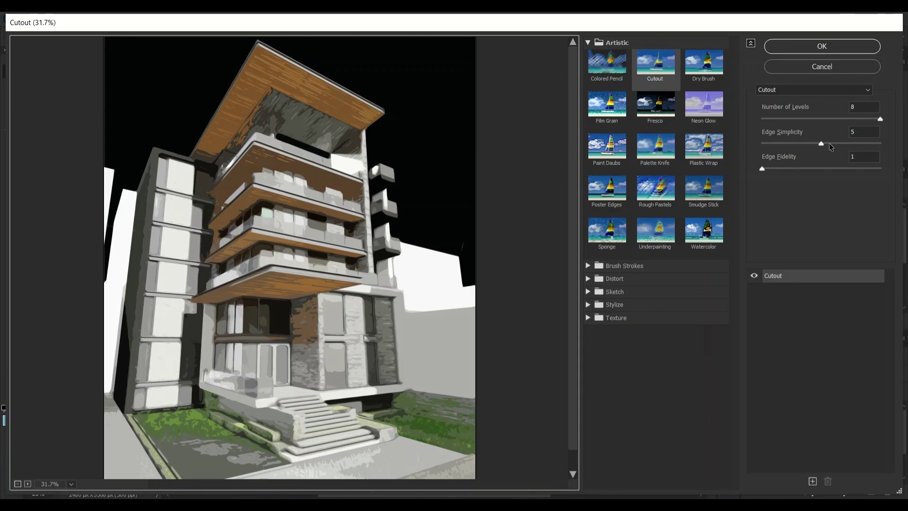
{"action": "left_click", "coordinate": [829, 143]}
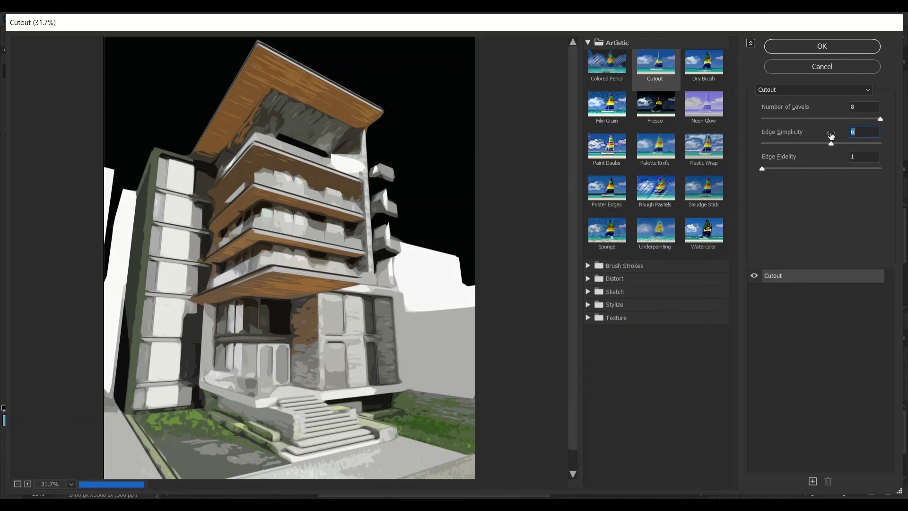
{"action": "left_click", "coordinate": [831, 48]}
Apply the Find Edges stylize filter to the new cutout-filtered copy
{"action": "left_click", "coordinate": [156, 18]}
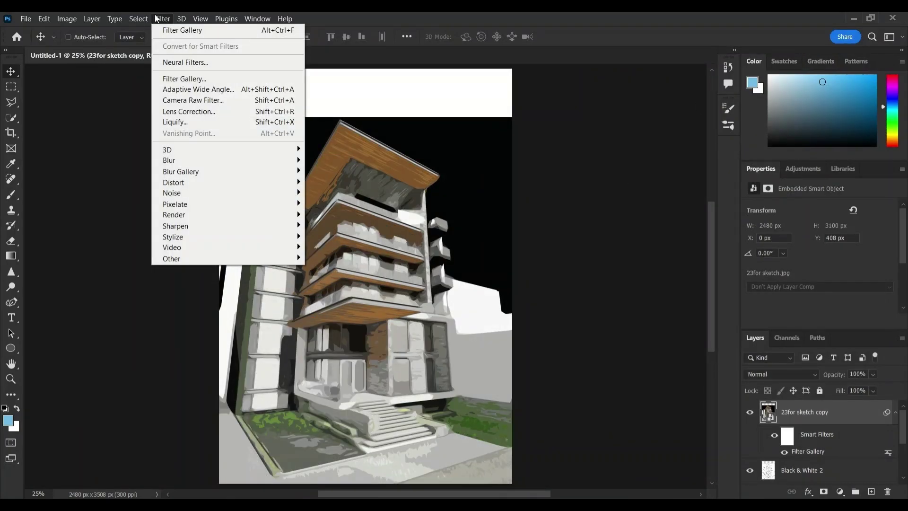
{"action": "mouse_move", "coordinate": [205, 238]}
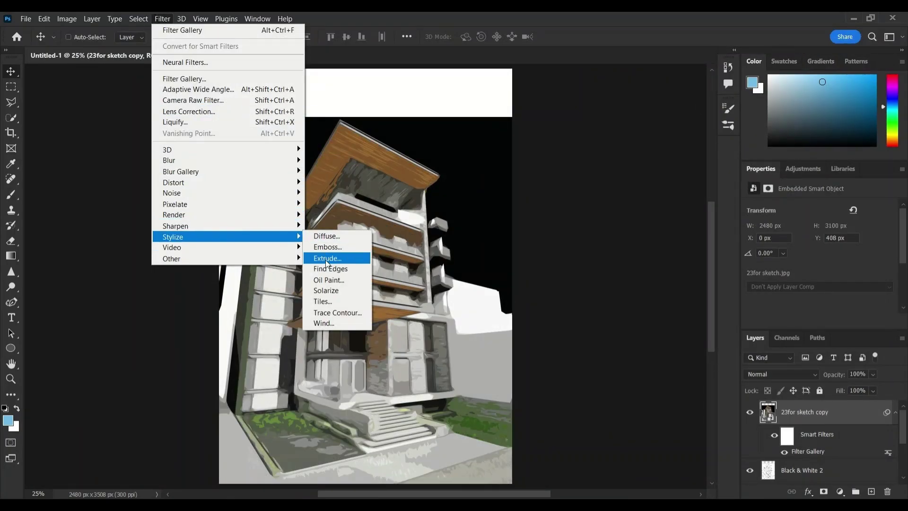
{"action": "left_click", "coordinate": [326, 272]}
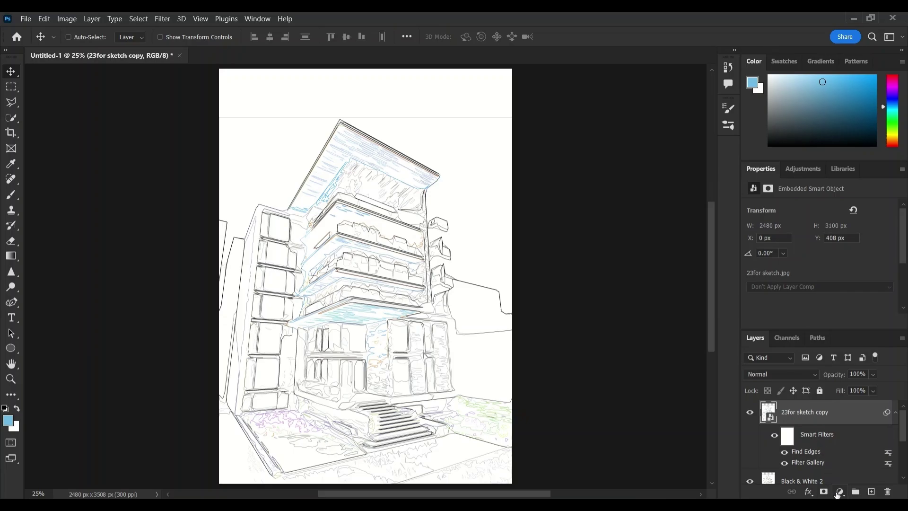
Clip a Black & White adjustment to the new Find Edges copy and merge the two into one layer
{"action": "left_click", "coordinate": [837, 490]}
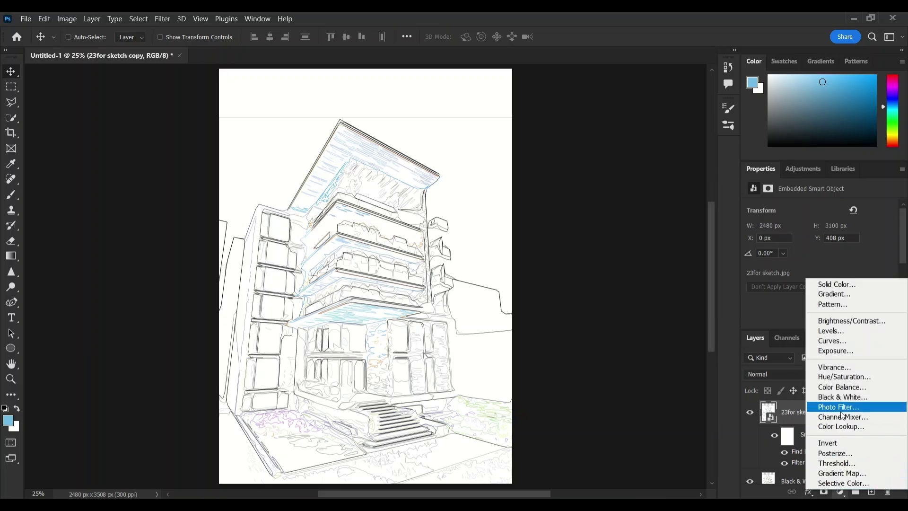
{"action": "left_click", "coordinate": [843, 397]}
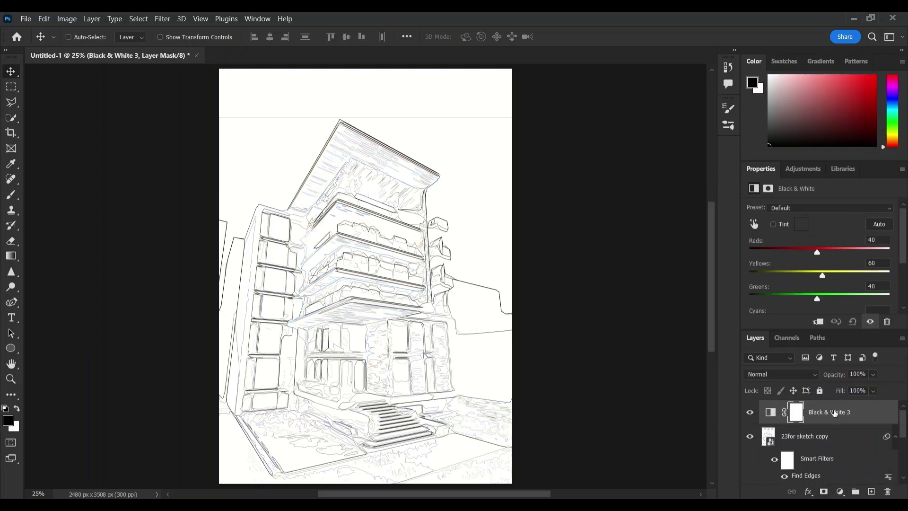
{"action": "key", "text": "ctrl+alt+g"}
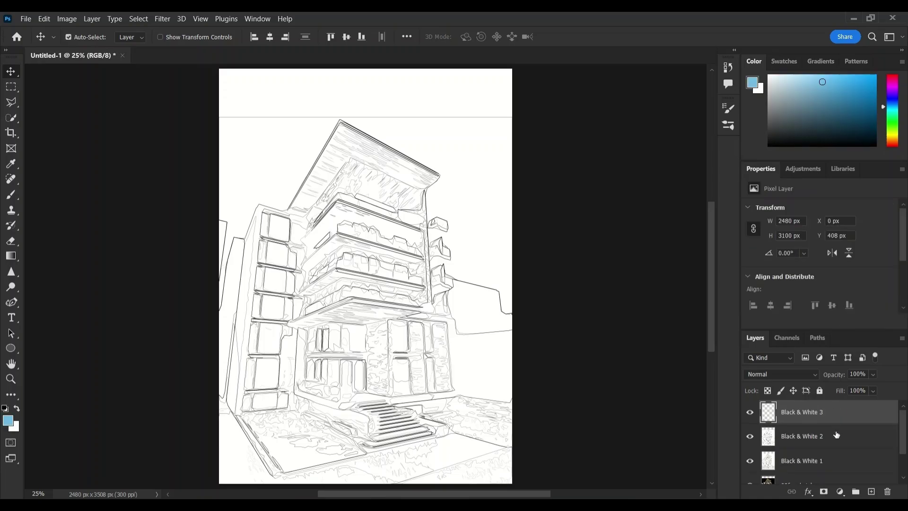
Lower the Black & White 3 layer's opacity to 20%
{"action": "left_click", "coordinate": [872, 374]}
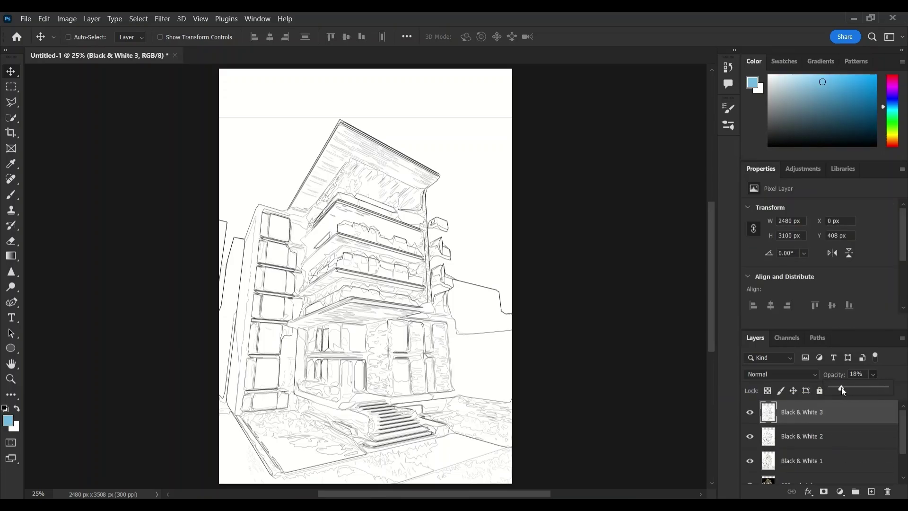
{"action": "left_click_drag", "start_coordinate": [841, 386], "coordinate": [841, 388]}
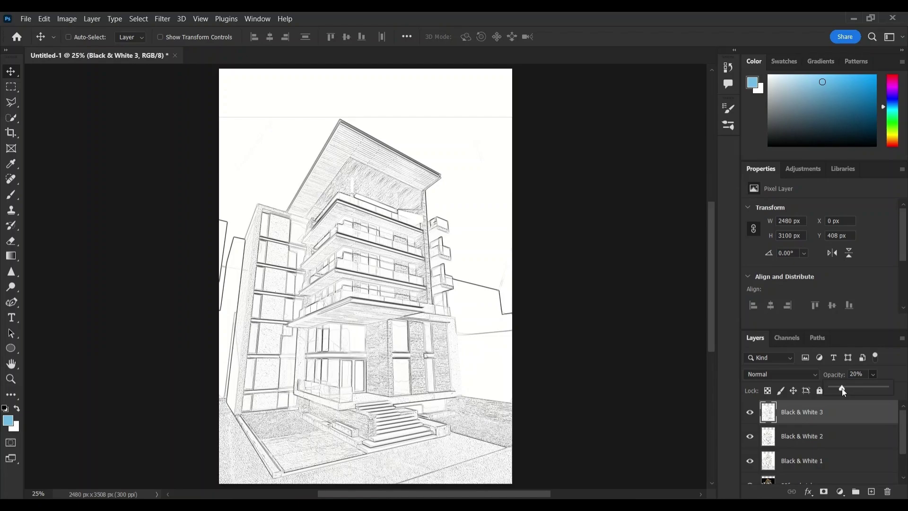
{"action": "left_click", "coordinate": [756, 413]}
Group the Black & White 1, 2 and 3 layers and name the group "sketch"
{"action": "left_click", "coordinate": [820, 463]}
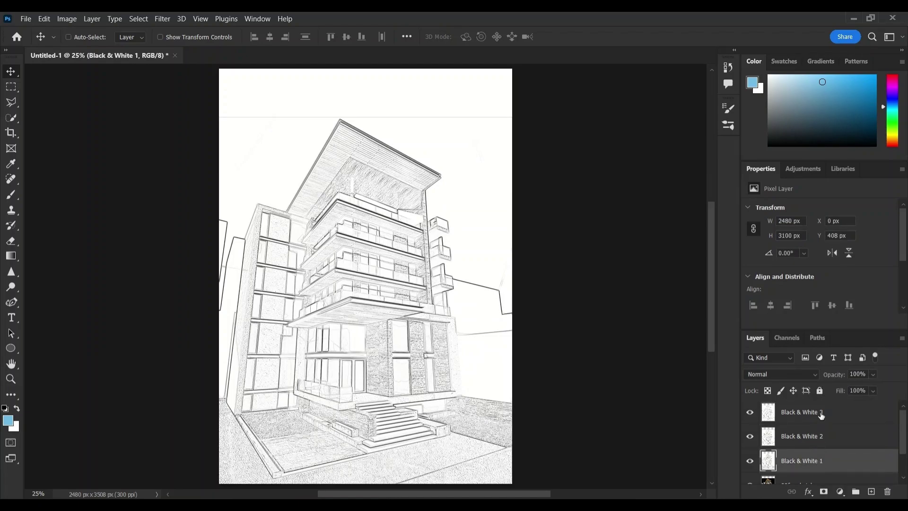
{"action": "left_click", "coordinate": [821, 415], "text": "shift"}
{"action": "key", "text": "ctrl+g"}
{"action": "double_click", "coordinate": [800, 408]}
{"action": "type", "text": "sketch"}
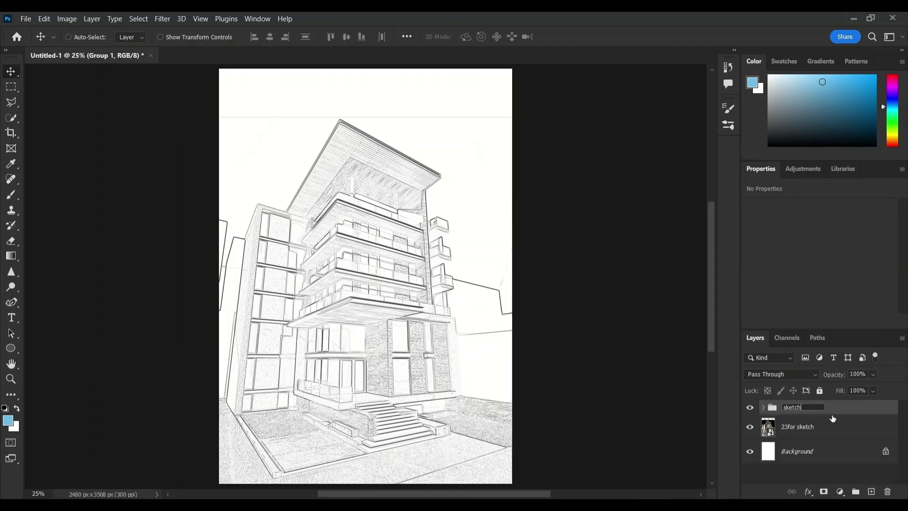
{"action": "key", "text": "Return"}
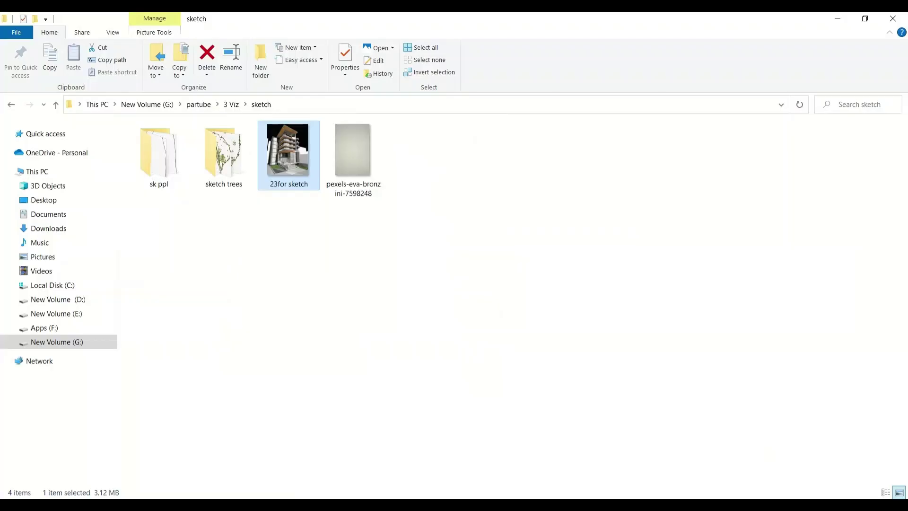
Switch to File Explorer and place tree 91389204 from the sketch trees folder, scaled down, on the lawn left of the entrance
{"action": "key", "text": "alt+Tab"}
{"action": "double_click", "coordinate": [228, 174]}
{"action": "left_click_drag", "start_coordinate": [417, 152], "coordinate": [366, 245]}
{"action": "left_click_drag", "start_coordinate": [371, 277], "coordinate": [283, 378]}
{"action": "left_click_drag", "start_coordinate": [278, 325], "coordinate": [279, 350]}
{"action": "key", "text": "Return"}
Place tree 91389203 from the sketch trees folder on the lawn at the building's right side
{"action": "key", "text": "alt+Tab"}
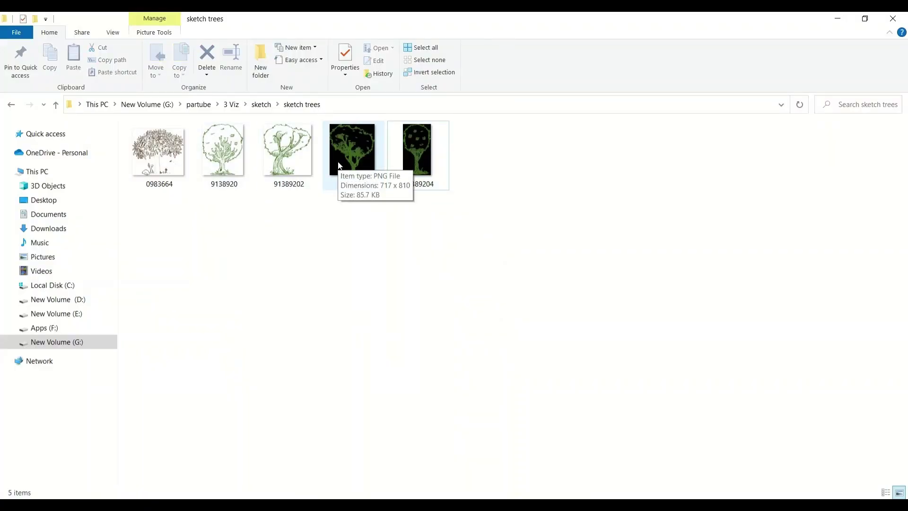
{"action": "left_click_drag", "start_coordinate": [348, 160], "coordinate": [480, 401]}
{"action": "left_click_drag", "start_coordinate": [475, 333], "coordinate": [474, 347]}
{"action": "key", "text": "Return"}
Place tree 0983664 at about 1266 × 1144 px so its foliage enters at the canvas's upper-left corner
{"action": "key", "text": "alt+Tab"}
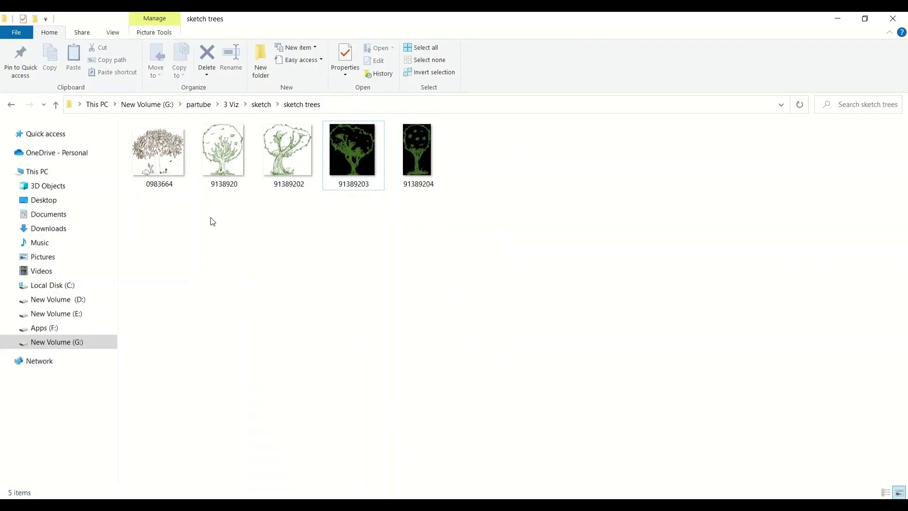
{"action": "left_click_drag", "start_coordinate": [159, 154], "coordinate": [341, 265]}
{"action": "left_click_drag", "start_coordinate": [340, 264], "coordinate": [239, 137]}
{"action": "left_click_drag", "start_coordinate": [218, 106], "coordinate": [218, 84]}
{"action": "left_click_drag", "start_coordinate": [244, 128], "coordinate": [230, 129]}
{"action": "left_click_drag", "start_coordinate": [266, 140], "coordinate": [245, 159]}
{"action": "key", "text": "Return"}
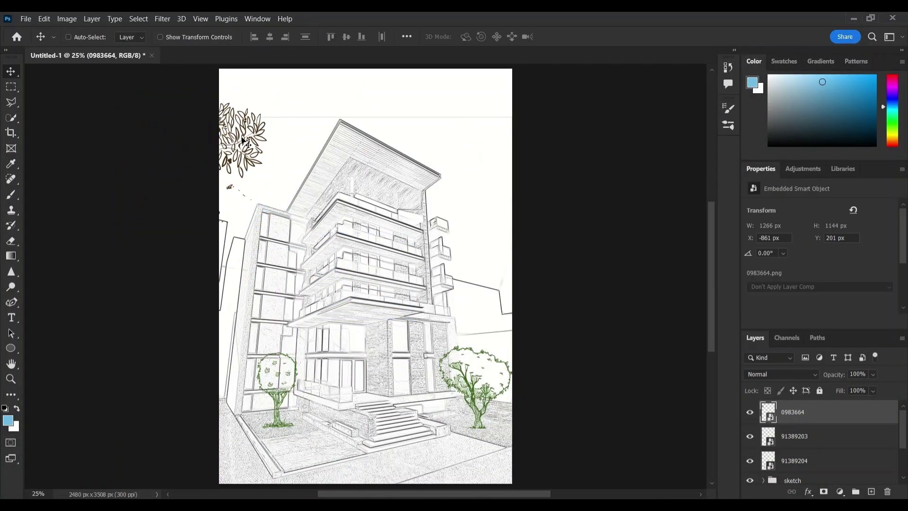
Group the three placed tree layers and name the group "trees"
{"action": "left_click", "coordinate": [832, 460], "text": "shift"}
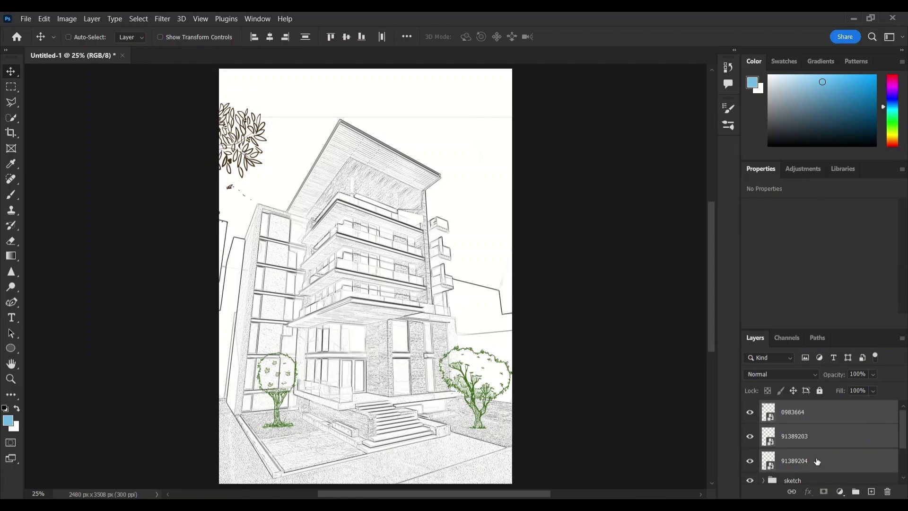
{"action": "key", "text": "ctrl+g"}
{"action": "double_click", "coordinate": [800, 406]}
{"action": "type", "text": "trees"}
{"action": "key", "text": "Return"}
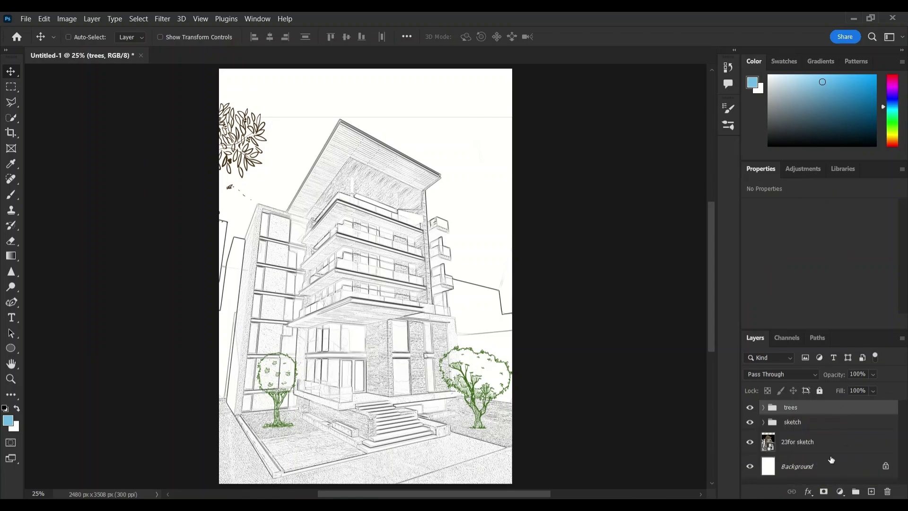
Add a Black & White adjustment clipped to the trees group
{"action": "left_click", "coordinate": [840, 491]}
{"action": "left_click", "coordinate": [854, 399]}
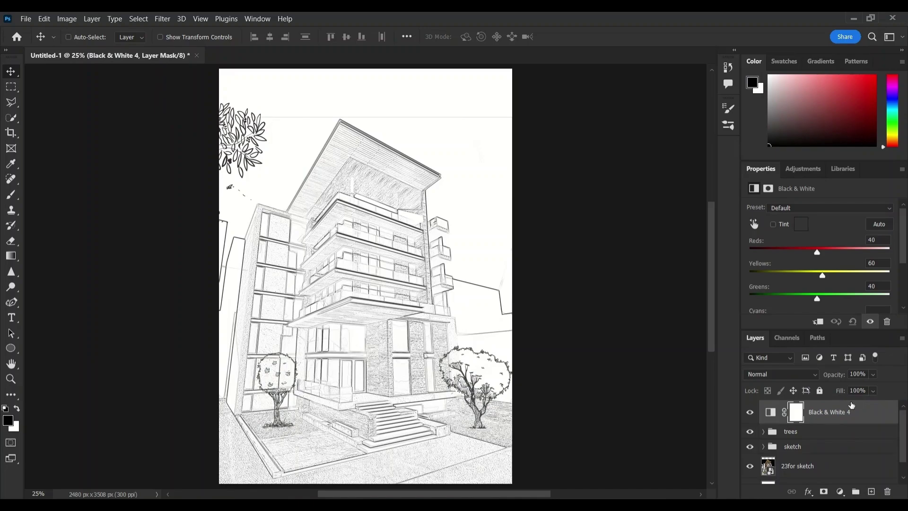
{"action": "key", "text": "ctrl+alt+g"}
Place outline figure 16 from the sk ppl folder on the foreground paving right of the steps, about 197 × 375 px
{"action": "double_click", "coordinate": [184, 174]}
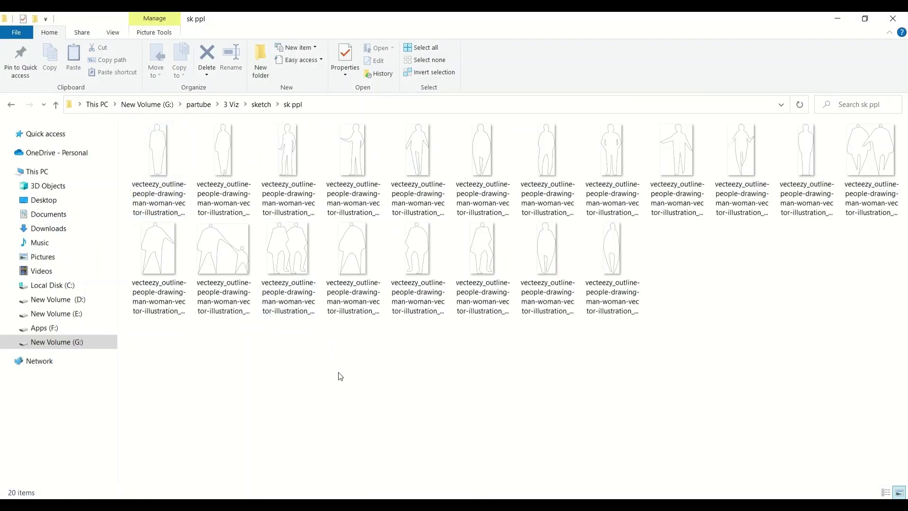
{"action": "left_click_drag", "start_coordinate": [352, 256], "coordinate": [460, 443]}
{"action": "left_click_drag", "start_coordinate": [365, 177], "coordinate": [457, 449]}
{"action": "key", "text": "Return"}
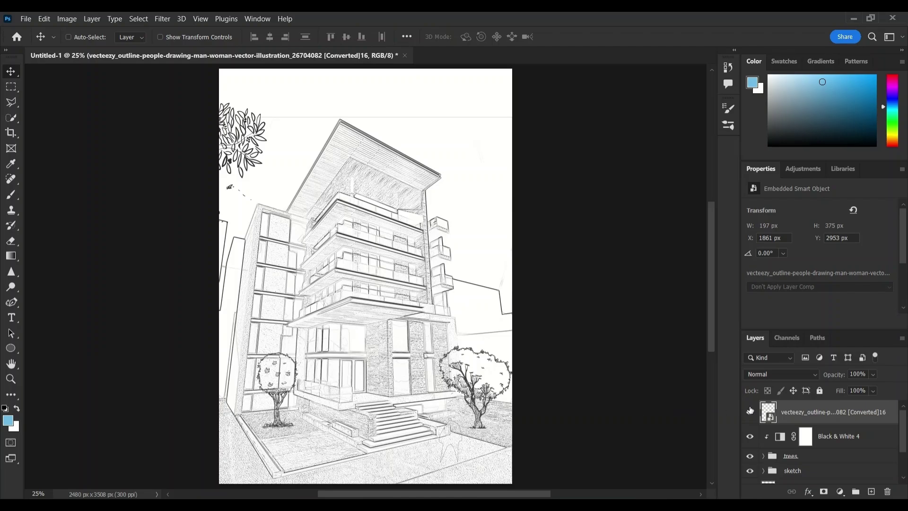
Give the foreground figure a 5 px black centered stroke in Multiply mode and shift it slightly right
{"action": "left_click", "coordinate": [808, 491]}
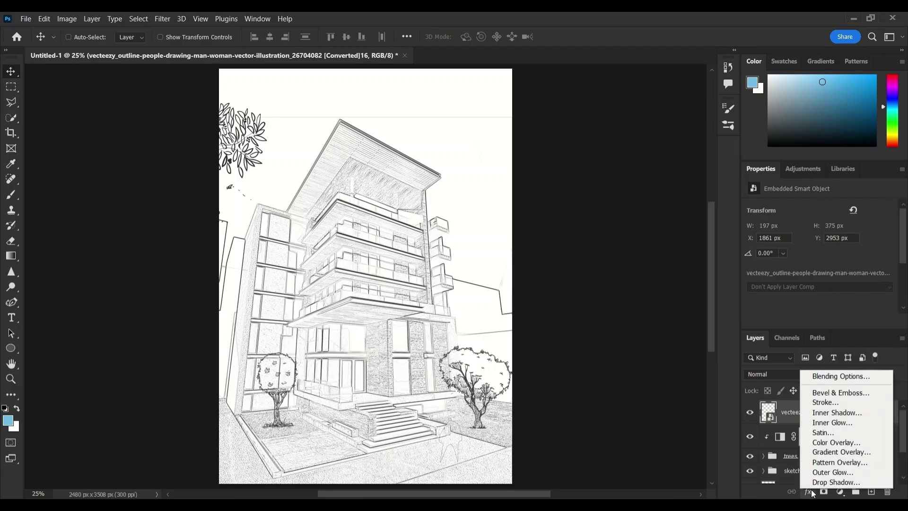
{"action": "left_click", "coordinate": [826, 401]}
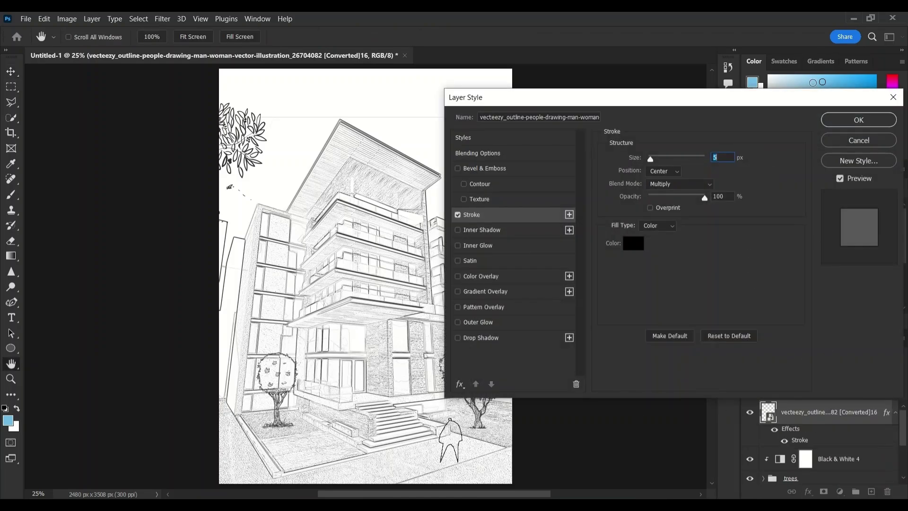
{"action": "left_click", "coordinate": [853, 120]}
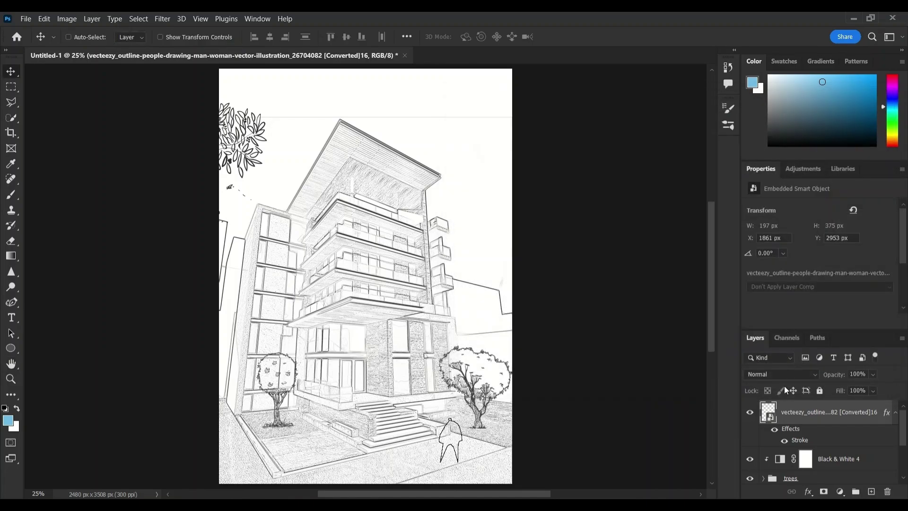
{"action": "mouse_move", "coordinate": [457, 452]}
{"action": "left_mouse_down"}
{"action": "mouse_move", "coordinate": [501, 454]}
{"action": "mouse_move", "coordinate": [465, 454]}
{"action": "left_mouse_up"}
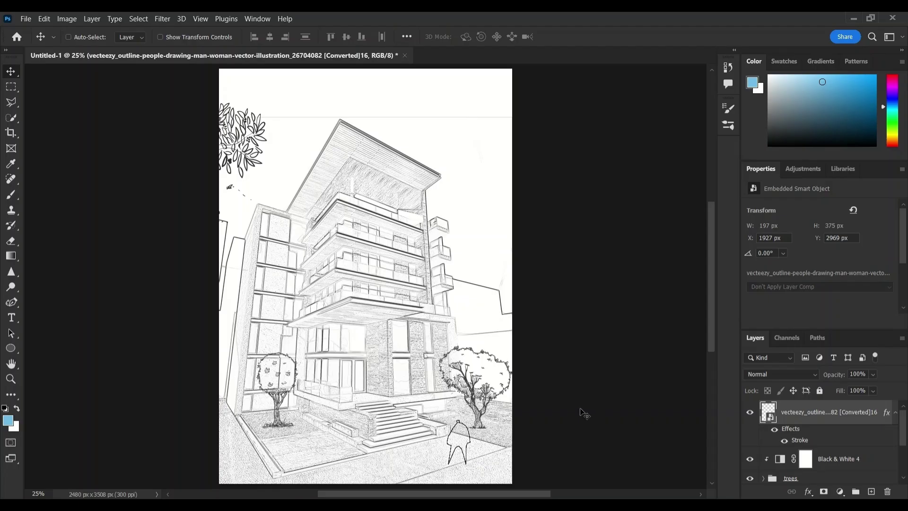
Place outline figure 6 above the entrance steps at about 98 × 271 px and give it a stroke effect
{"action": "key", "text": "alt+Tab"}
{"action": "left_click_drag", "start_coordinate": [483, 160], "coordinate": [371, 372]}
{"action": "key", "text": "Return"}
{"action": "left_click", "coordinate": [807, 491]}
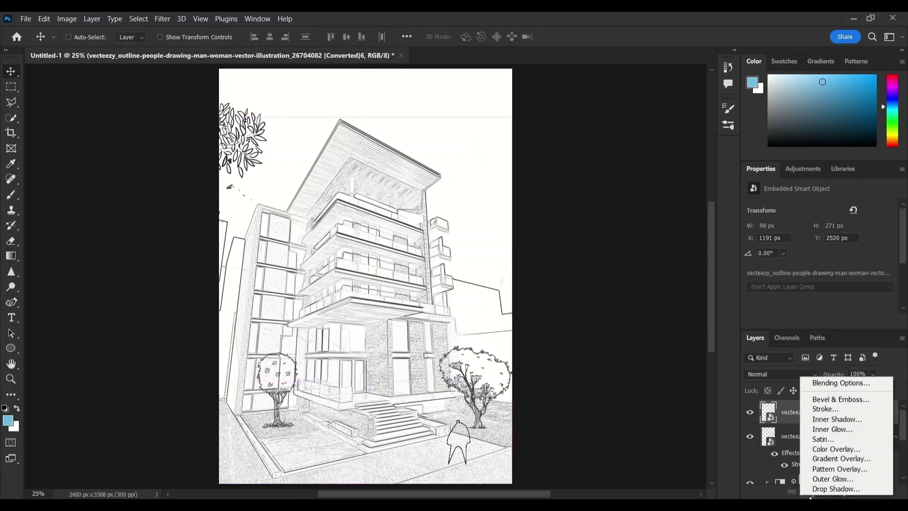
{"action": "left_click", "coordinate": [826, 410]}
{"action": "left_click", "coordinate": [849, 119]}
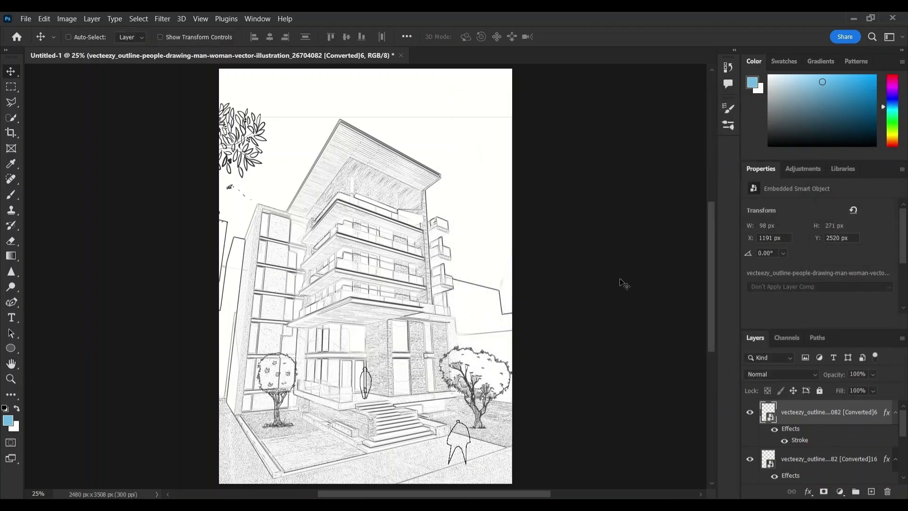
Group the two outline figure layers as ppl and stamp all visible layers into a new merged layer
{"action": "scroll", "coordinate": [844, 437], "scroll_direction": "down", "scroll_amount": 1}
{"action": "left_click", "coordinate": [845, 424], "text": "shift"}
{"action": "scroll", "coordinate": [844, 424], "scroll_direction": "up", "scroll_amount": 1}
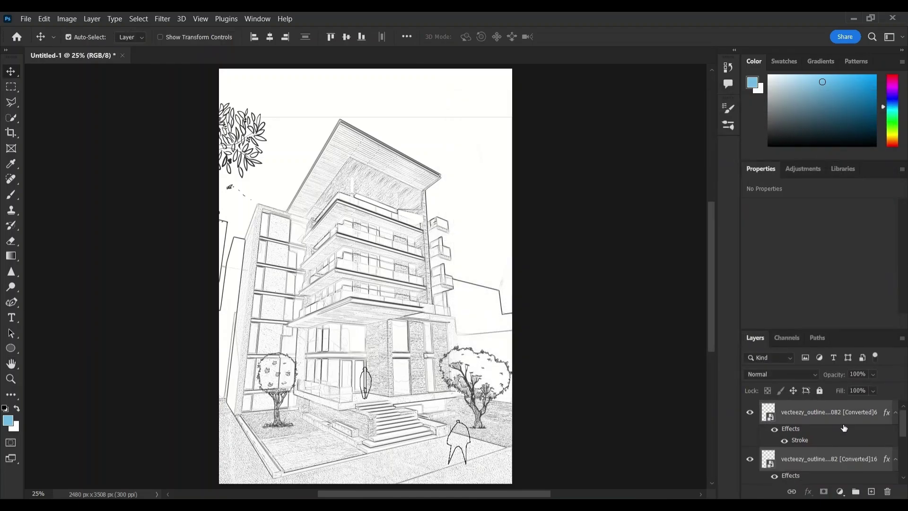
{"action": "key", "text": "ctrl+g"}
{"action": "double_click", "coordinate": [794, 407]}
{"action": "type", "text": "ppl"}
{"action": "key", "text": "Return"}
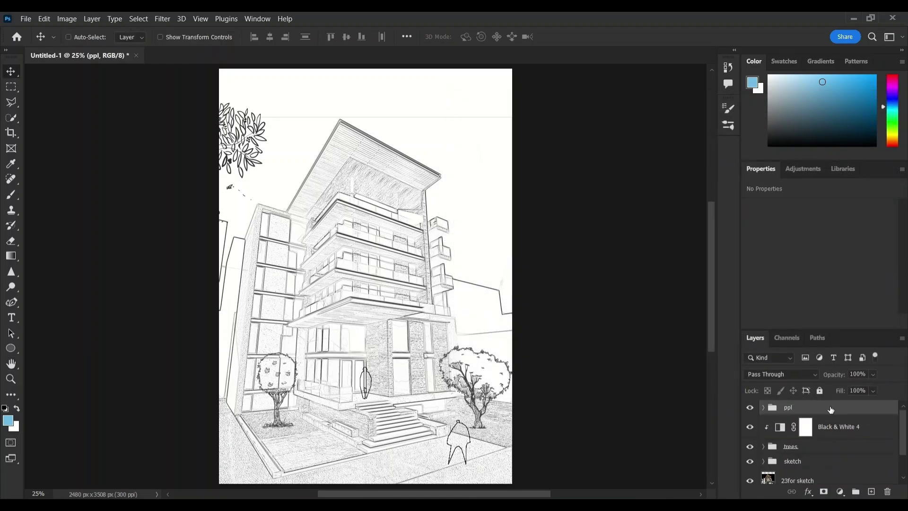
{"action": "key", "text": "ctrl+shift+alt+e"}
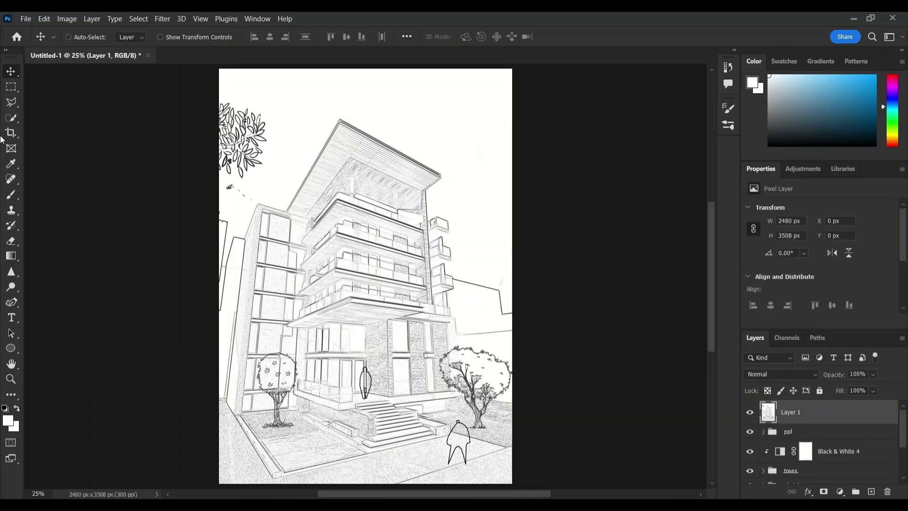
Paint the lower foliage of both trees and the left tree's base muted green on a new Multiply layer
{"action": "left_click_drag", "start_coordinate": [14, 195], "coordinate": [52, 194]}
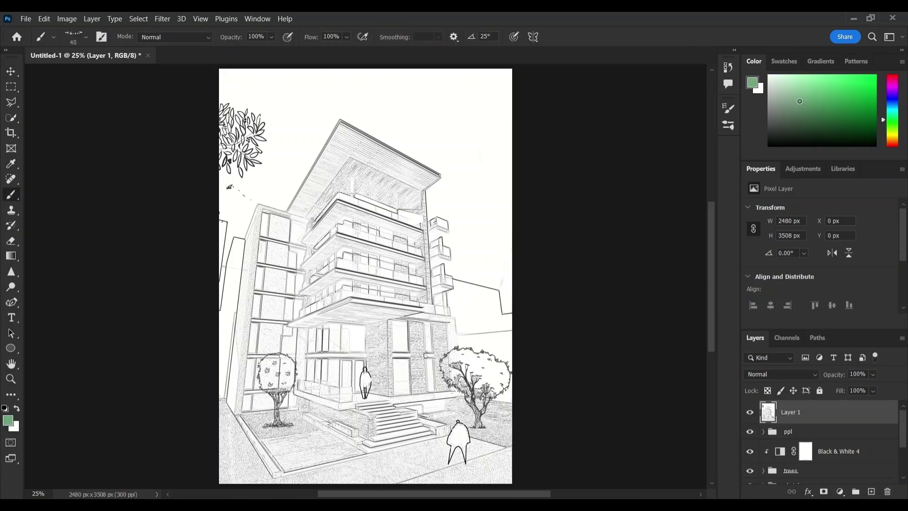
{"action": "left_click_drag", "start_coordinate": [452, 379], "coordinate": [493, 393]}
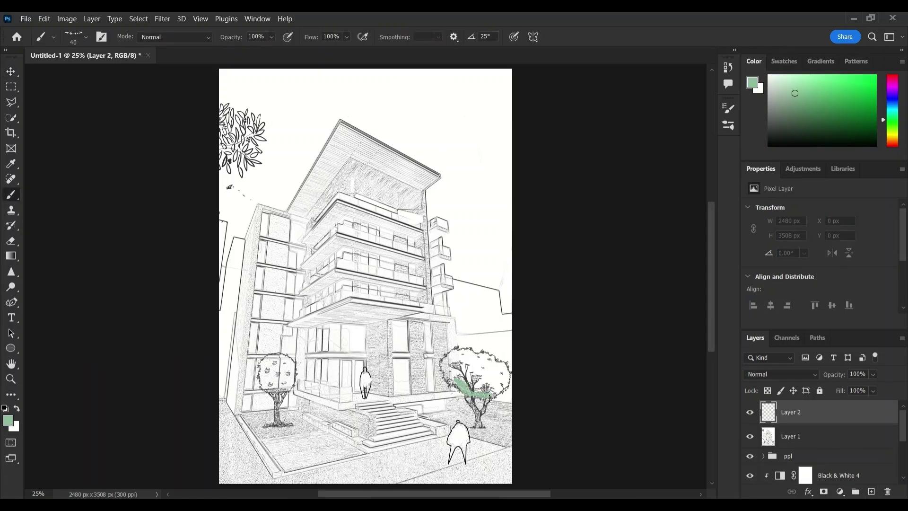
{"action": "left_click_drag", "start_coordinate": [460, 364], "coordinate": [452, 366]}
{"action": "left_click", "coordinate": [781, 374]}
{"action": "left_click", "coordinate": [761, 244]}
{"action": "left_click_drag", "start_coordinate": [268, 393], "coordinate": [283, 390]}
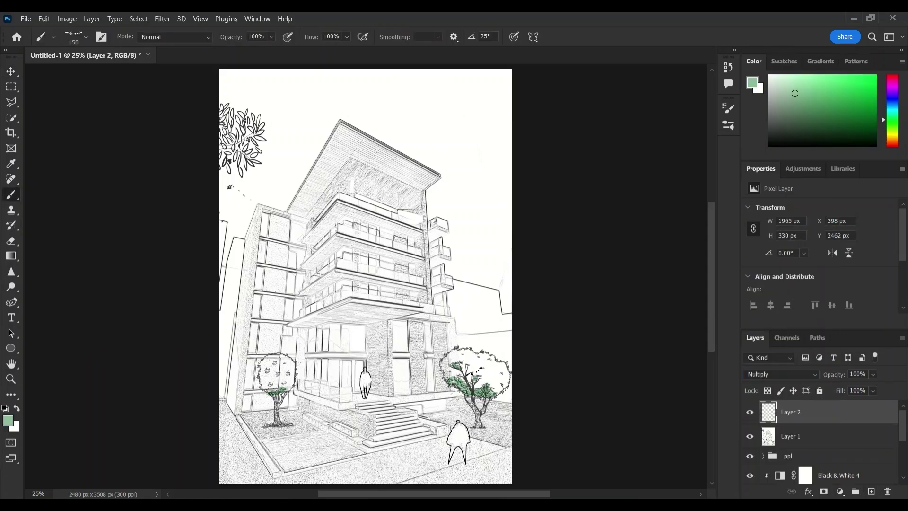
{"action": "left_click_drag", "start_coordinate": [267, 423], "coordinate": [282, 424]}
Fill the upper crowns of both trees with lighter green tones
{"action": "left_click", "coordinate": [798, 89]}
{"action": "mouse_move", "coordinate": [447, 372]}
{"action": "left_mouse_down"}
{"action": "mouse_move", "coordinate": [473, 377]}
{"action": "mouse_move", "coordinate": [498, 367]}
{"action": "mouse_move", "coordinate": [452, 354]}
{"action": "left_mouse_up"}
{"action": "left_click", "coordinate": [795, 85]}
{"action": "key", "text": "bracketleft"}
{"action": "key", "text": "bracketleft"}
{"action": "key", "text": "bracketleft"}
{"action": "mouse_move", "coordinate": [276, 361]}
{"action": "left_mouse_down"}
{"action": "mouse_move", "coordinate": [266, 382]}
{"action": "mouse_move", "coordinate": [284, 382]}
{"action": "left_mouse_up"}
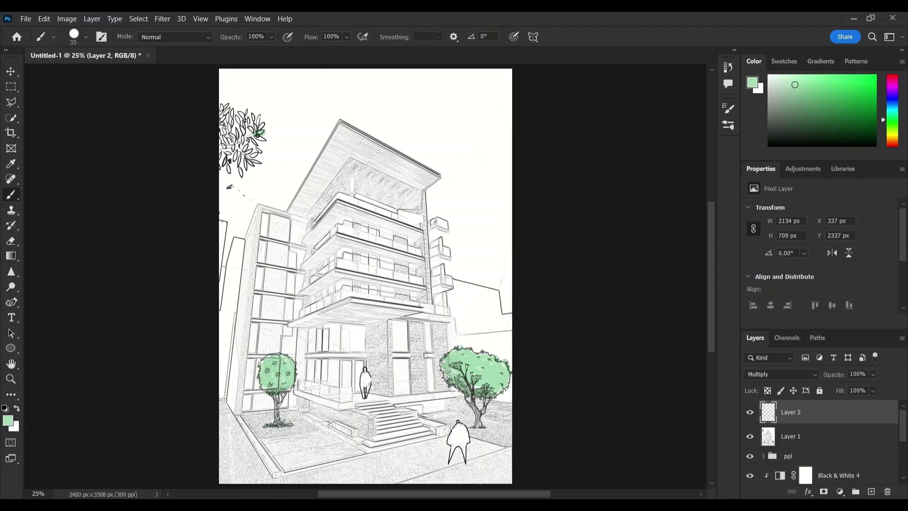
Colour the overhanging branch leaves light green with a 35 px round brush
{"action": "left_click_drag", "start_coordinate": [260, 134], "coordinate": [257, 120]}
{"action": "left_click_drag", "start_coordinate": [244, 141], "coordinate": [240, 160]}
{"action": "mouse_move", "coordinate": [253, 140]}
{"action": "left_mouse_down"}
{"action": "mouse_move", "coordinate": [261, 136]}
{"action": "mouse_move", "coordinate": [223, 124]}
{"action": "left_mouse_up"}
{"action": "left_click_drag", "start_coordinate": [226, 135], "coordinate": [232, 172]}
{"action": "left_click_drag", "start_coordinate": [228, 188], "coordinate": [231, 185]}
Add a new layer and paint brown strokes along the front of the roof underside with the 70 px textured brush
{"action": "left_click", "coordinate": [728, 108]}
{"action": "left_click", "coordinate": [676, 146]}
{"action": "left_click", "coordinate": [728, 108]}
{"action": "left_click", "coordinate": [870, 491]}
{"action": "left_click", "coordinate": [809, 108]}
{"action": "left_click", "coordinate": [892, 135]}
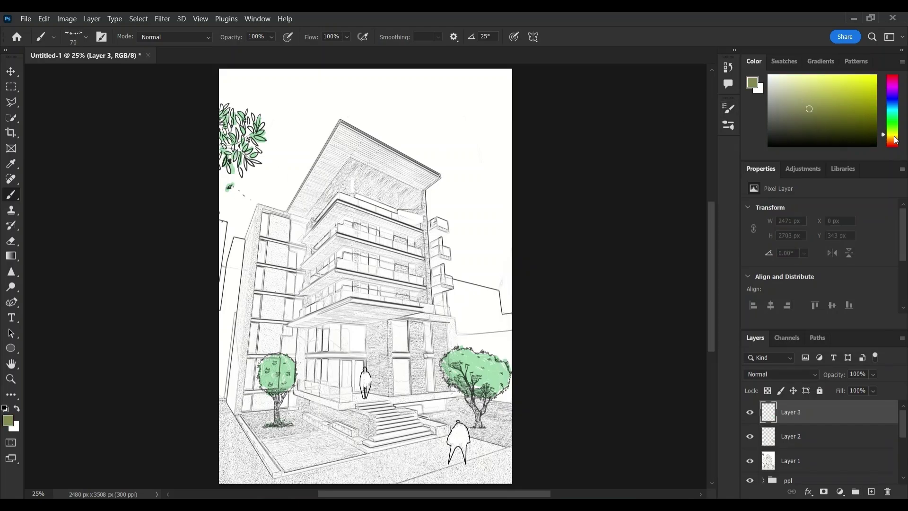
{"action": "left_click", "coordinate": [892, 139]}
{"action": "left_click", "coordinate": [815, 104]}
{"action": "mouse_move", "coordinate": [339, 129]}
{"action": "left_mouse_down"}
{"action": "mouse_move", "coordinate": [438, 178]}
{"action": "mouse_move", "coordinate": [430, 184]}
{"action": "left_mouse_up"}
{"action": "left_click_drag", "start_coordinate": [328, 145], "coordinate": [424, 188]}
Set the brown layer to Multiply at 52% opacity and paint the roof underside's left part
{"action": "left_click", "coordinate": [780, 374]}
{"action": "left_click", "coordinate": [761, 121]}
{"action": "left_click", "coordinate": [872, 374]}
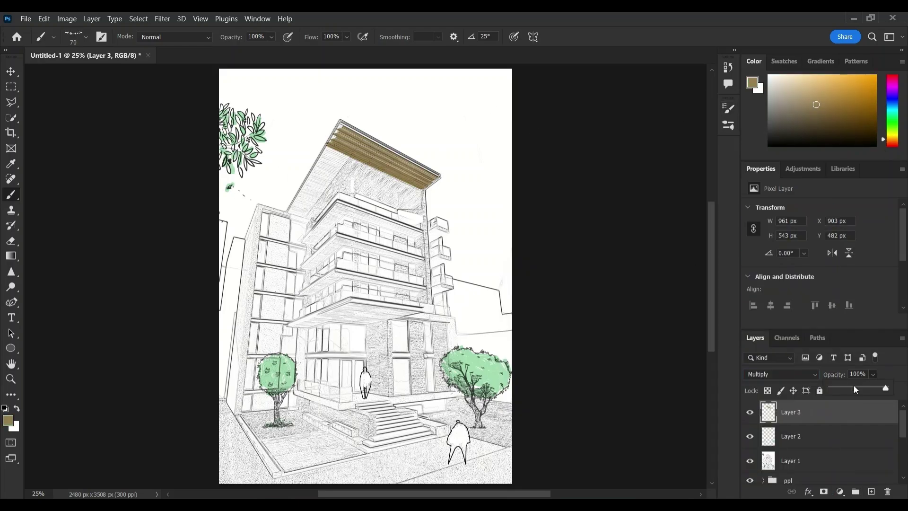
{"action": "left_click", "coordinate": [856, 389]}
{"action": "mouse_move", "coordinate": [338, 149]}
{"action": "left_mouse_down"}
{"action": "mouse_move", "coordinate": [334, 173]}
{"action": "mouse_move", "coordinate": [307, 210]}
{"action": "left_mouse_up"}
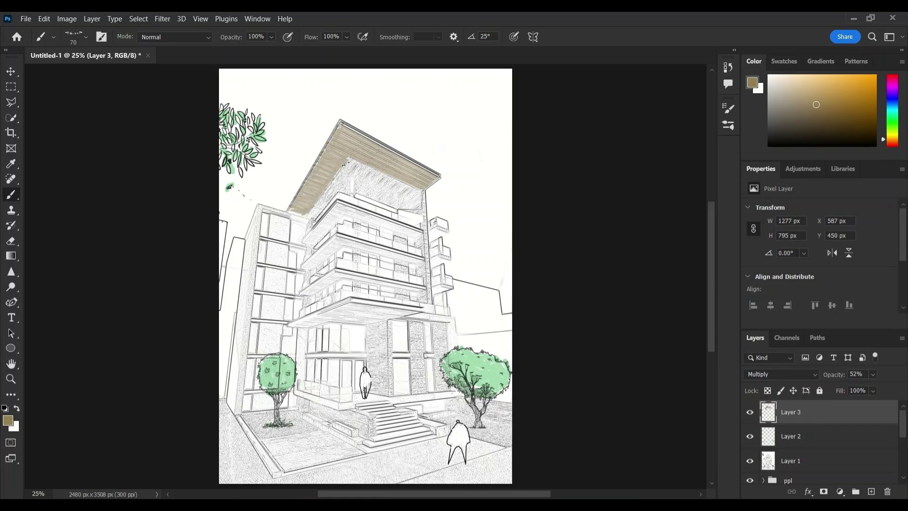
Paint the undersides of all the balcony slabs brown down to the large lower overhang
{"action": "left_click_drag", "start_coordinate": [420, 231], "coordinate": [338, 207]}
{"action": "mouse_move", "coordinate": [420, 235]}
{"action": "left_mouse_down"}
{"action": "mouse_move", "coordinate": [327, 216]}
{"action": "mouse_move", "coordinate": [324, 230]}
{"action": "mouse_move", "coordinate": [306, 240]}
{"action": "left_mouse_up"}
{"action": "left_click_drag", "start_coordinate": [343, 207], "coordinate": [405, 224]}
{"action": "mouse_move", "coordinate": [336, 251]}
{"action": "left_mouse_down"}
{"action": "mouse_move", "coordinate": [314, 253]}
{"action": "mouse_move", "coordinate": [326, 262]}
{"action": "mouse_move", "coordinate": [314, 265]}
{"action": "mouse_move", "coordinate": [420, 261]}
{"action": "mouse_move", "coordinate": [328, 274]}
{"action": "mouse_move", "coordinate": [380, 286]}
{"action": "mouse_move", "coordinate": [323, 278]}
{"action": "left_mouse_up"}
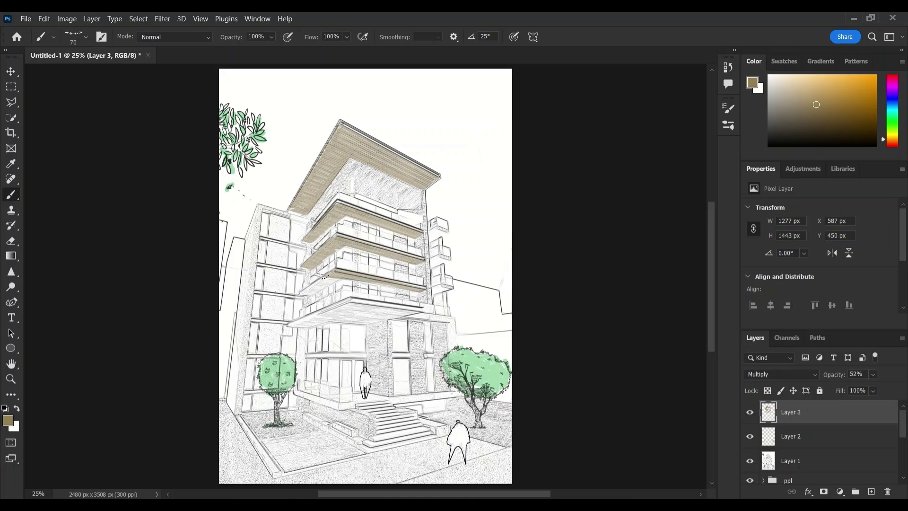
{"action": "mouse_move", "coordinate": [341, 307]}
{"action": "left_mouse_down"}
{"action": "mouse_move", "coordinate": [416, 309]}
{"action": "mouse_move", "coordinate": [295, 325]}
{"action": "mouse_move", "coordinate": [418, 308]}
{"action": "left_mouse_up"}
Shade the top-floor wall under the roof light gray on a new Multiply layer at 45% opacity
{"action": "left_click", "coordinate": [870, 492]}
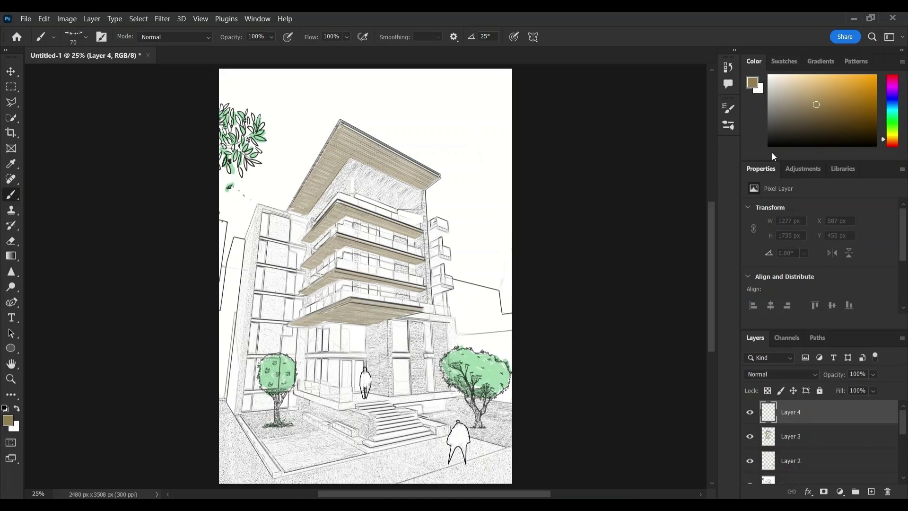
{"action": "left_click", "coordinate": [768, 95]}
{"action": "left_click_drag", "start_coordinate": [350, 162], "coordinate": [419, 193]}
{"action": "left_click", "coordinate": [780, 374]}
{"action": "left_click", "coordinate": [767, 119]}
{"action": "left_click", "coordinate": [872, 374]}
{"action": "left_click_drag", "start_coordinate": [884, 388], "coordinate": [856, 388]}
{"action": "left_click", "coordinate": [350, 167]}
{"action": "mouse_move", "coordinate": [376, 197]}
{"action": "left_mouse_down"}
{"action": "mouse_move", "coordinate": [330, 186]}
{"action": "mouse_move", "coordinate": [318, 199]}
{"action": "mouse_move", "coordinate": [344, 167]}
{"action": "mouse_move", "coordinate": [355, 184]}
{"action": "left_mouse_up"}
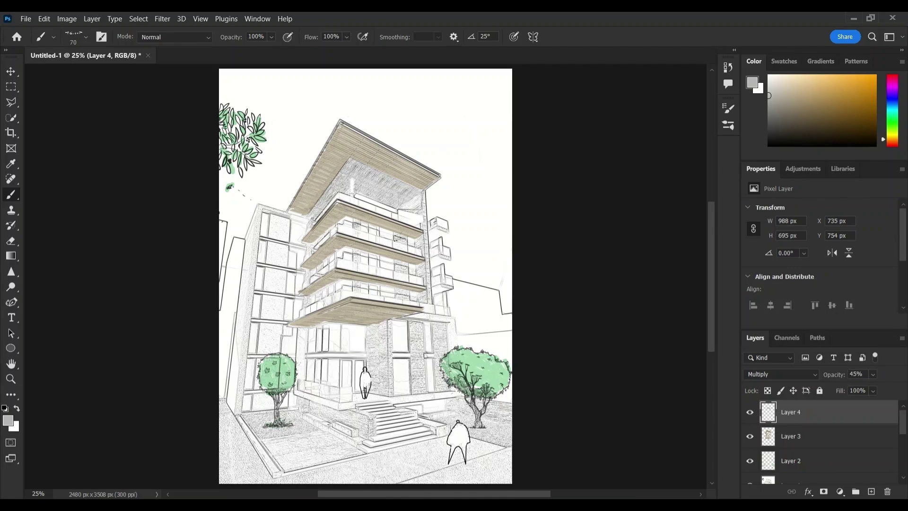
Shade the ground-floor walls, the bands between the windows and the left block's outer frame light gray
{"action": "left_click_drag", "start_coordinate": [415, 392], "coordinate": [417, 322]}
{"action": "mouse_move", "coordinate": [439, 325]}
{"action": "left_mouse_down"}
{"action": "mouse_move", "coordinate": [438, 390]}
{"action": "mouse_move", "coordinate": [391, 319]}
{"action": "left_mouse_up"}
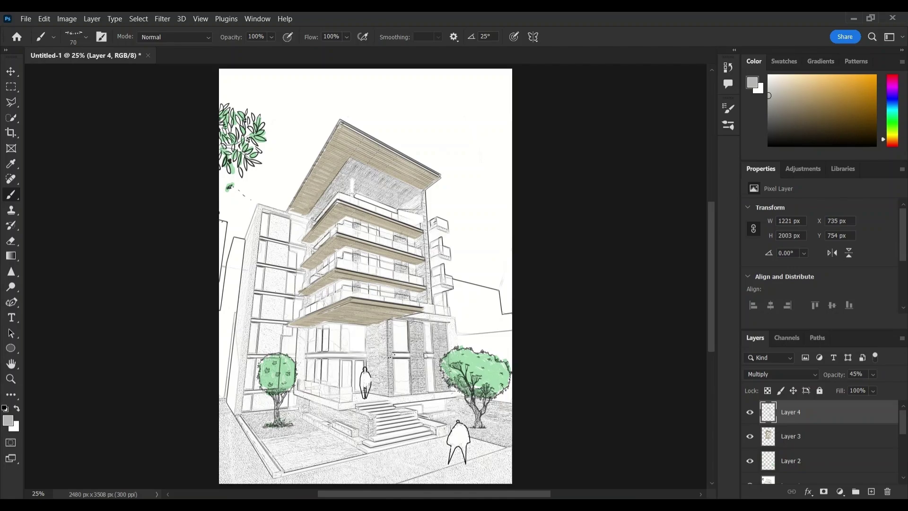
{"action": "left_click_drag", "start_coordinate": [397, 355], "coordinate": [433, 354]}
{"action": "left_click_drag", "start_coordinate": [307, 355], "coordinate": [366, 356]}
{"action": "left_click_drag", "start_coordinate": [261, 205], "coordinate": [239, 411]}
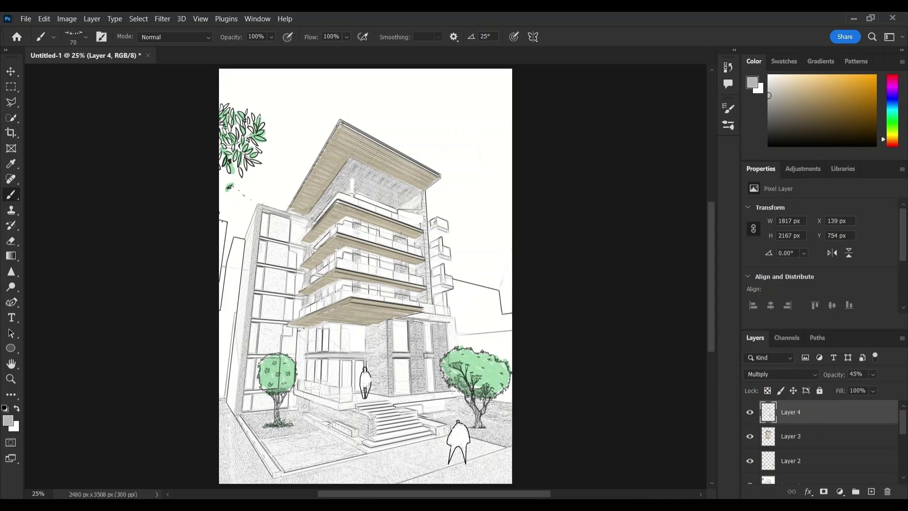
Shade the left block's central wall panels light gray from top to base
{"action": "left_click_drag", "start_coordinate": [299, 329], "coordinate": [300, 366]}
{"action": "key", "text": "ctrl+z"}
{"action": "left_click_drag", "start_coordinate": [272, 216], "coordinate": [255, 409]}
{"action": "mouse_move", "coordinate": [256, 409]}
{"action": "left_mouse_down"}
{"action": "mouse_move", "coordinate": [279, 215]}
{"action": "mouse_move", "coordinate": [267, 407]}
{"action": "left_mouse_up"}
Paint the entrance wall in a darker gray on a new Multiply layer at 73% opacity
{"action": "left_click", "coordinate": [768, 108]}
{"action": "left_click", "coordinate": [870, 491]}
{"action": "mouse_move", "coordinate": [384, 321]}
{"action": "left_mouse_down"}
{"action": "mouse_move", "coordinate": [371, 331]}
{"action": "mouse_move", "coordinate": [379, 397]}
{"action": "left_mouse_up"}
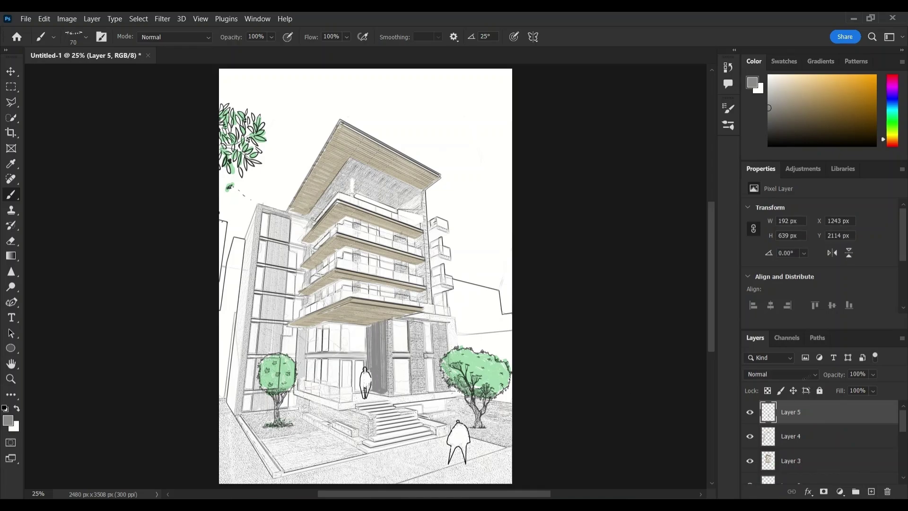
{"action": "left_click", "coordinate": [805, 376]}
{"action": "left_click", "coordinate": [771, 244]}
{"action": "mouse_move", "coordinate": [872, 374]}
{"action": "left_mouse_down"}
{"action": "mouse_move", "coordinate": [861, 387]}
{"action": "mouse_move", "coordinate": [878, 387]}
{"action": "left_mouse_up"}
Shade the top-floor recess, the wall strips behind the balconies and the left block's side wall darker gray
{"action": "left_click_drag", "start_coordinate": [419, 194], "coordinate": [407, 205]}
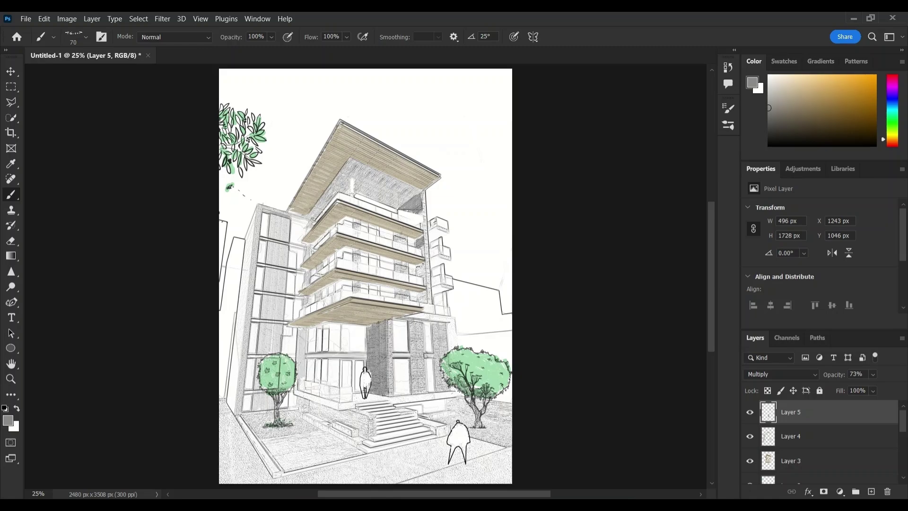
{"action": "left_click_drag", "start_coordinate": [254, 236], "coordinate": [229, 400]}
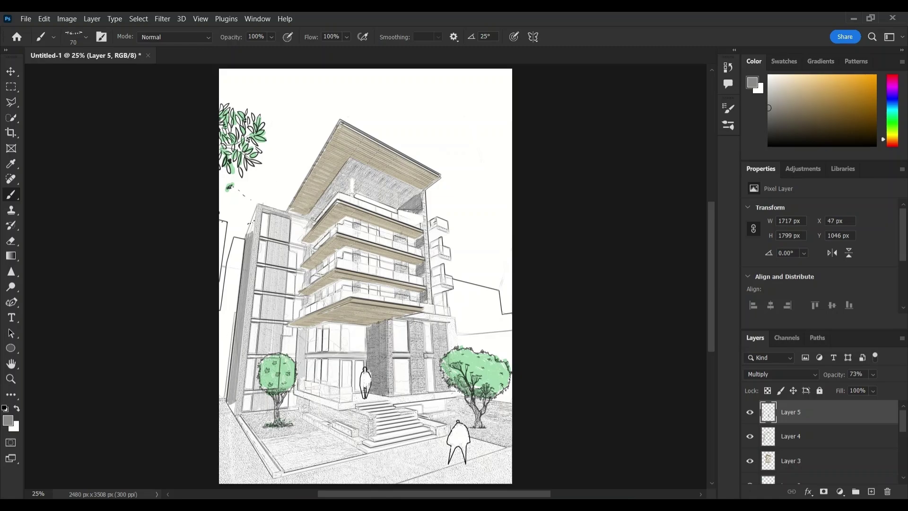
{"action": "key", "text": "ctrl+z"}
{"action": "left_click", "coordinate": [728, 108]}
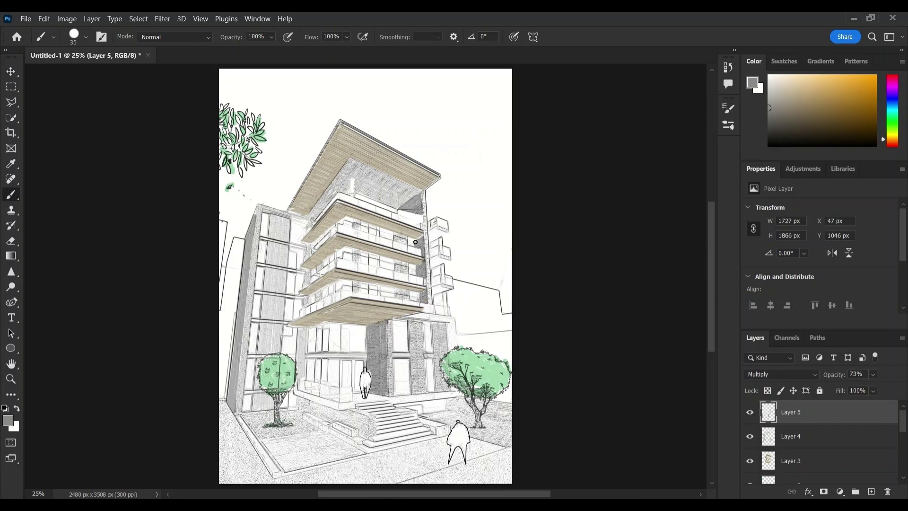
{"action": "key", "text": "ctrl+z"}
Shade the entrance step risers and the base wall left of the steps darker gray with a smaller round brush
{"action": "key", "text": "bracketleft"}
{"action": "key", "text": "bracketleft"}
{"action": "left_click_drag", "start_coordinate": [361, 408], "coordinate": [390, 403]}
{"action": "mouse_move", "coordinate": [361, 412]}
{"action": "left_mouse_down"}
{"action": "mouse_move", "coordinate": [388, 402]}
{"action": "mouse_move", "coordinate": [378, 417]}
{"action": "mouse_move", "coordinate": [414, 415]}
{"action": "left_mouse_up"}
{"action": "left_click_drag", "start_coordinate": [377, 430], "coordinate": [419, 424]}
{"action": "mouse_move", "coordinate": [365, 445]}
{"action": "left_mouse_down"}
{"action": "mouse_move", "coordinate": [399, 440]}
{"action": "mouse_move", "coordinate": [312, 407]}
{"action": "mouse_move", "coordinate": [359, 420]}
{"action": "left_mouse_up"}
Fill the ground strip behind the right tree darker gray with a 50 px brush
{"action": "key", "text": "bracketright"}
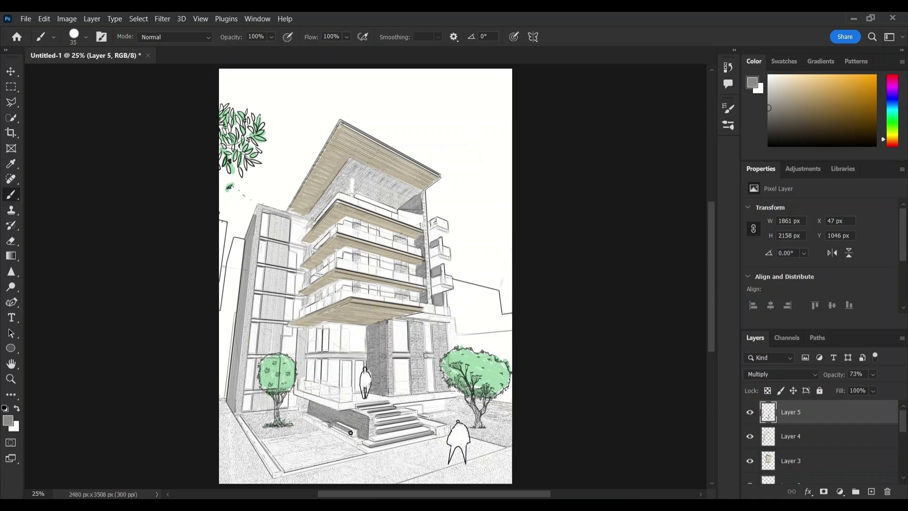
{"action": "key", "text": "bracketright"}
{"action": "key", "text": "bracketright"}
{"action": "left_click_drag", "start_coordinate": [458, 398], "coordinate": [463, 396]}
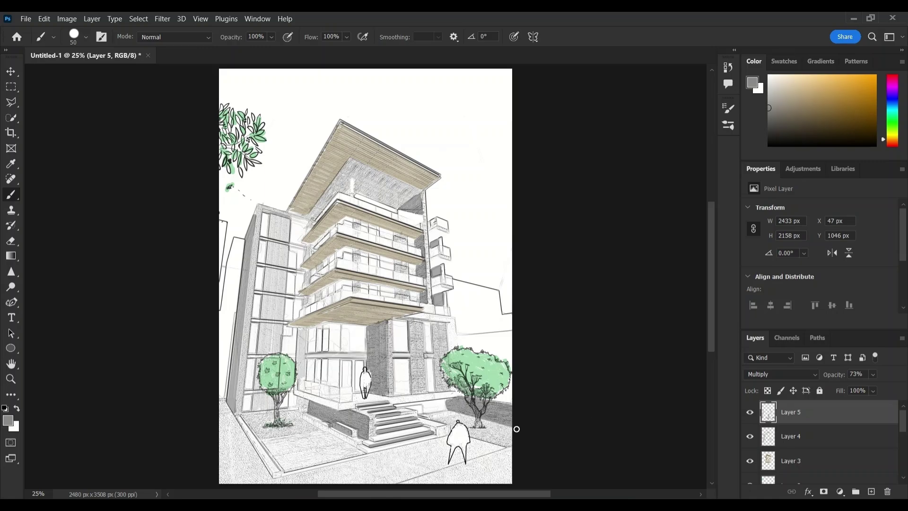
On Layer 4, sample a light gray from the image and shade the small side balconies
{"action": "left_click", "coordinate": [790, 435]}
{"action": "left_click", "coordinate": [280, 249], "text": "alt"}
{"action": "left_click_drag", "start_coordinate": [444, 305], "coordinate": [444, 294]}
{"action": "left_click_drag", "start_coordinate": [443, 274], "coordinate": [433, 236]}
{"action": "left_click_drag", "start_coordinate": [434, 289], "coordinate": [444, 286]}
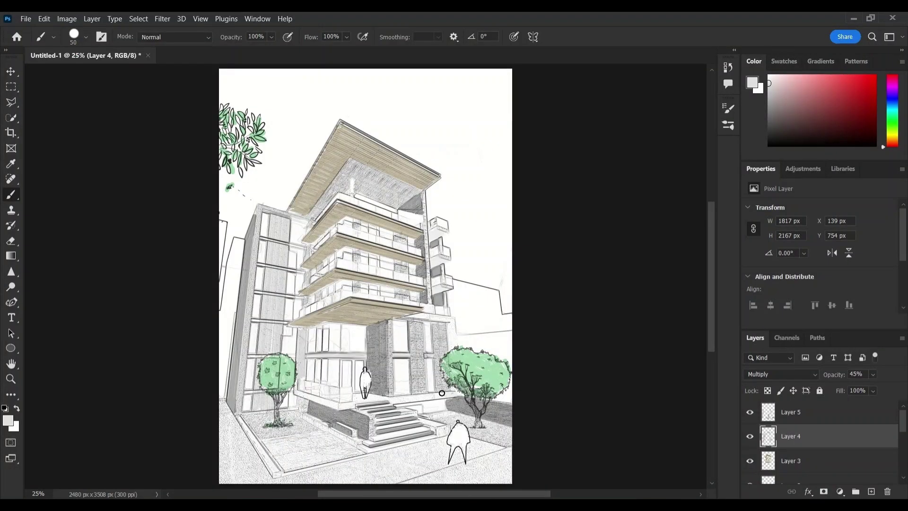
Shade the building's plinth and steps light gray, and the low wall beside the steps darker gray on Layer 5
{"action": "left_click_drag", "start_coordinate": [442, 393], "coordinate": [346, 407]}
{"action": "left_click", "coordinate": [281, 281], "text": "alt"}
{"action": "left_click_drag", "start_coordinate": [422, 432], "coordinate": [366, 445]}
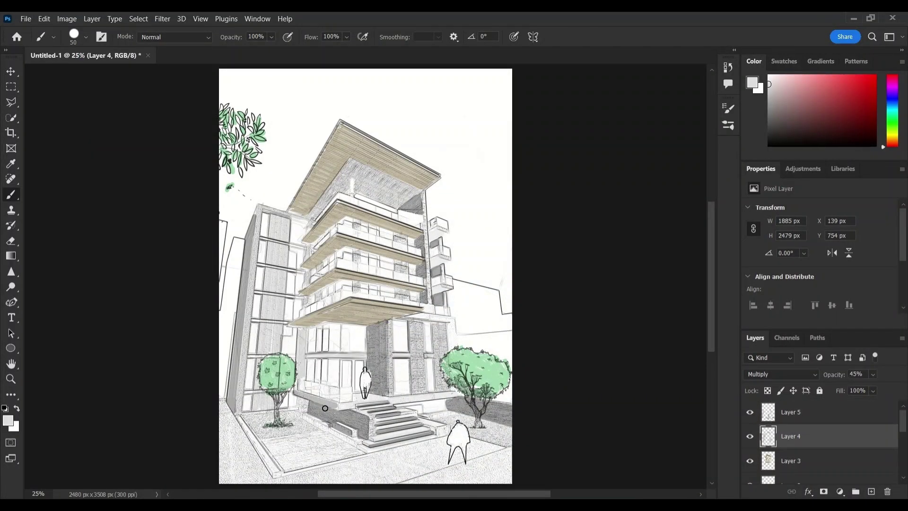
{"action": "left_click", "coordinate": [790, 412]}
{"action": "left_click_drag", "start_coordinate": [306, 417], "coordinate": [357, 443]}
Paint the top balcony's glass railing light blue with the 70 px textured brush on a new Multiply layer at 68% opacity
{"action": "left_click", "coordinate": [871, 491]}
{"action": "left_click", "coordinate": [892, 108]}
{"action": "left_click", "coordinate": [793, 90]}
{"action": "left_click", "coordinate": [728, 108]}
{"action": "left_click", "coordinate": [673, 153]}
{"action": "left_click", "coordinate": [787, 80]}
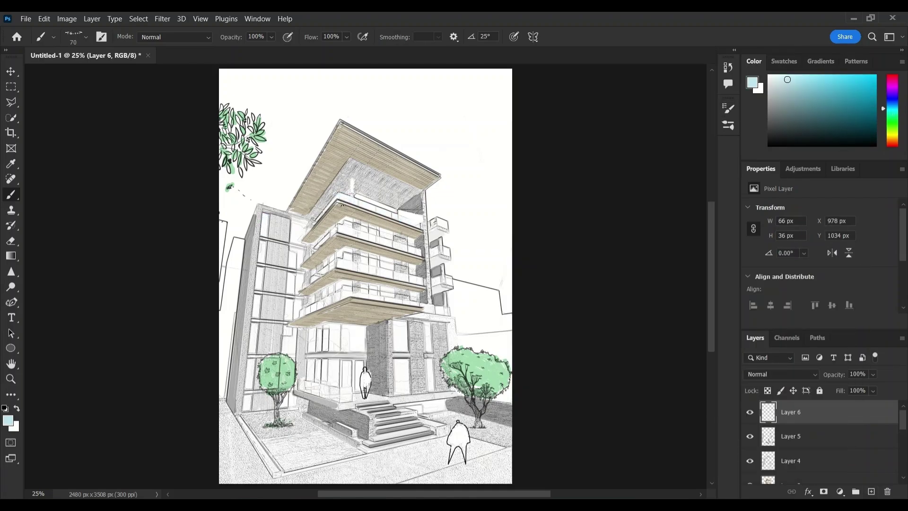
{"action": "left_click_drag", "start_coordinate": [337, 198], "coordinate": [419, 223]}
{"action": "left_click", "coordinate": [872, 373]}
{"action": "left_click_drag", "start_coordinate": [885, 391], "coordinate": [869, 390]}
{"action": "key", "text": "shift+alt+m"}
Paint the remaining glass railings and windows of the main balconies light blue
{"action": "left_click_drag", "start_coordinate": [335, 198], "coordinate": [313, 223]}
{"action": "mouse_move", "coordinate": [420, 252]}
{"action": "left_mouse_down"}
{"action": "mouse_move", "coordinate": [338, 228]}
{"action": "mouse_move", "coordinate": [340, 261]}
{"action": "mouse_move", "coordinate": [390, 267]}
{"action": "left_mouse_up"}
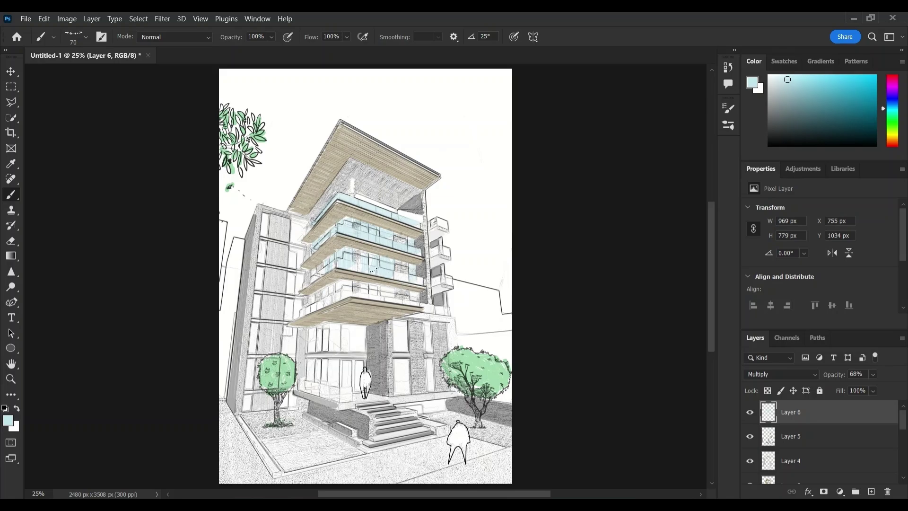
{"action": "mouse_move", "coordinate": [308, 274]}
{"action": "left_mouse_down"}
{"action": "mouse_move", "coordinate": [342, 296]}
{"action": "mouse_move", "coordinate": [397, 295]}
{"action": "mouse_move", "coordinate": [390, 290]}
{"action": "left_mouse_up"}
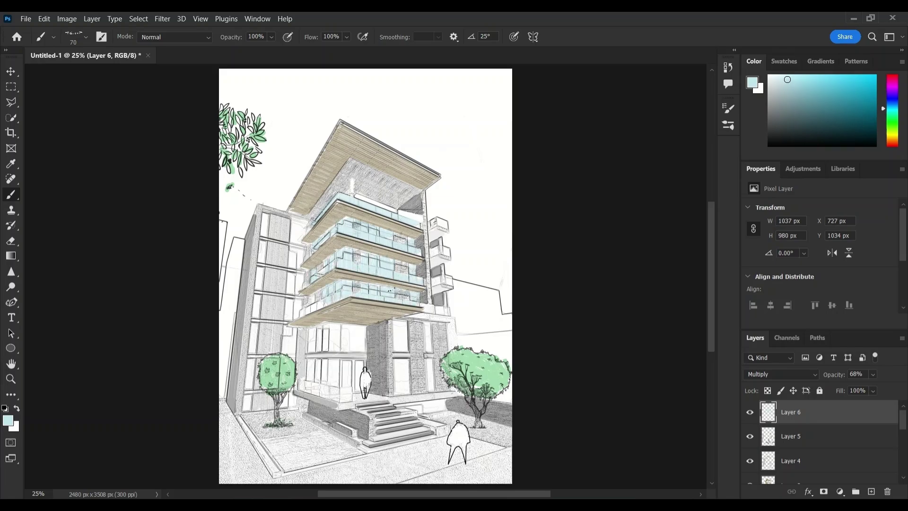
Paint the ground-floor windows, the side balconies' glass and the left block's windows light blue
{"action": "mouse_move", "coordinate": [306, 307]}
{"action": "left_mouse_down"}
{"action": "mouse_move", "coordinate": [318, 303]}
{"action": "mouse_move", "coordinate": [353, 351]}
{"action": "mouse_move", "coordinate": [341, 355]}
{"action": "mouse_move", "coordinate": [355, 378]}
{"action": "mouse_move", "coordinate": [307, 384]}
{"action": "left_mouse_up"}
{"action": "mouse_move", "coordinate": [397, 322]}
{"action": "left_mouse_down"}
{"action": "mouse_move", "coordinate": [402, 350]}
{"action": "mouse_move", "coordinate": [425, 350]}
{"action": "mouse_move", "coordinate": [427, 392]}
{"action": "left_mouse_up"}
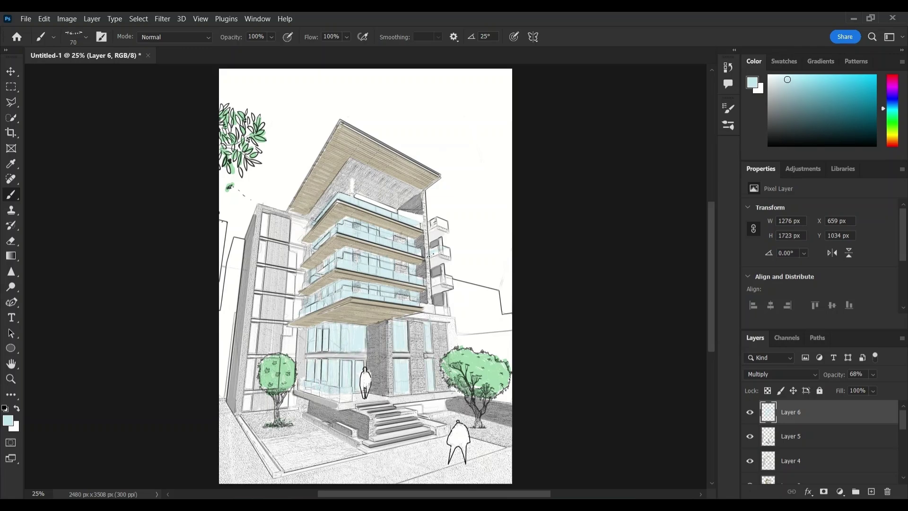
{"action": "left_click_drag", "start_coordinate": [439, 285], "coordinate": [451, 278]}
{"action": "left_click_drag", "start_coordinate": [266, 212], "coordinate": [246, 409]}
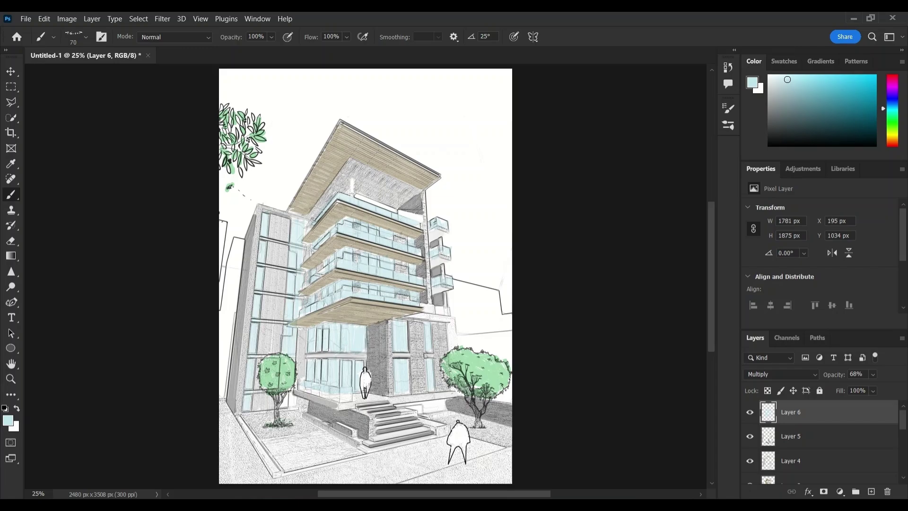
{"action": "left_click_drag", "start_coordinate": [424, 307], "coordinate": [447, 312]}
Paint the lawns under both trees pale green on a new Multiply layer at 61% opacity
{"action": "left_click", "coordinate": [871, 491]}
{"action": "left_click", "coordinate": [468, 369], "text": "alt"}
{"action": "left_click", "coordinate": [794, 75]}
{"action": "left_click_drag", "start_coordinate": [425, 415], "coordinate": [456, 422]}
{"action": "left_click_drag", "start_coordinate": [509, 448], "coordinate": [427, 416]}
{"action": "left_click", "coordinate": [780, 374]}
{"action": "left_click", "coordinate": [756, 106]}
{"action": "left_click_drag", "start_coordinate": [833, 374], "coordinate": [815, 374]}
{"action": "left_click_drag", "start_coordinate": [468, 418], "coordinate": [496, 434]}
{"action": "left_click_drag", "start_coordinate": [248, 416], "coordinate": [275, 433]}
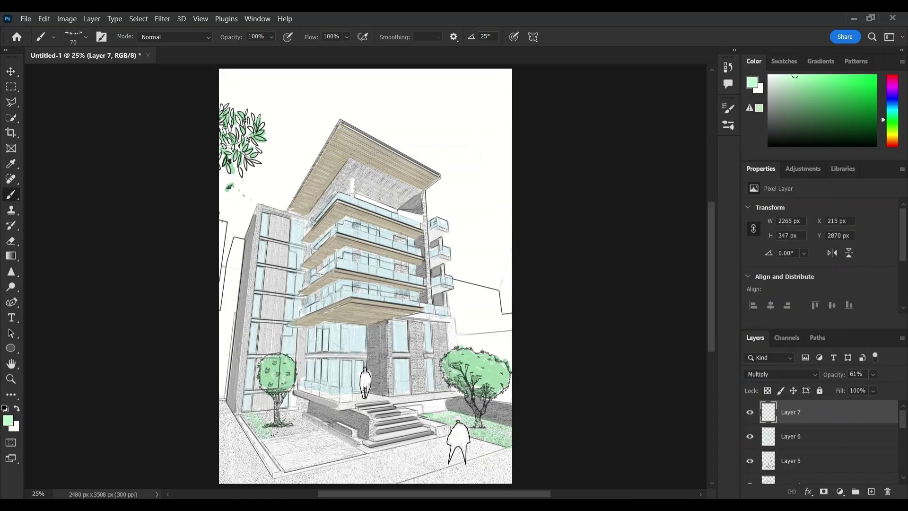
Shade the background buildings on both sides light gray on a new Multiply layer at 27% opacity
{"action": "left_click", "coordinate": [871, 491]}
{"action": "left_click", "coordinate": [769, 87]}
{"action": "left_click_drag", "start_coordinate": [239, 241], "coordinate": [223, 395]}
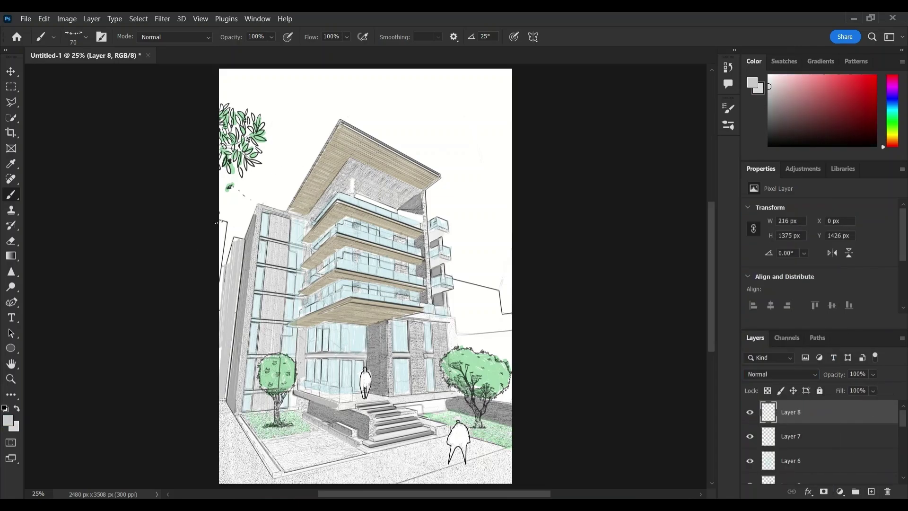
{"action": "left_click", "coordinate": [781, 374]}
{"action": "left_click", "coordinate": [757, 106]}
{"action": "left_click", "coordinate": [872, 374]}
{"action": "left_click_drag", "start_coordinate": [884, 389], "coordinate": [845, 389]}
{"action": "left_click_drag", "start_coordinate": [458, 286], "coordinate": [494, 293]}
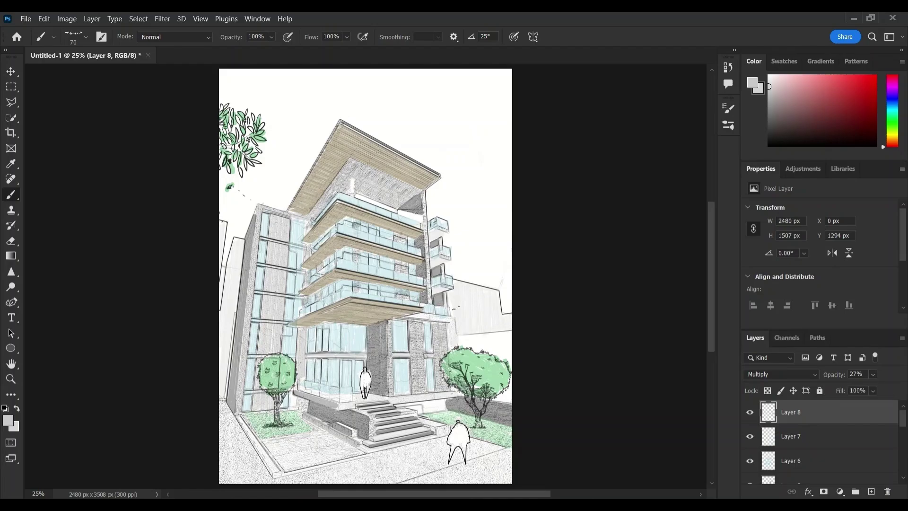
{"action": "left_click_drag", "start_coordinate": [459, 341], "coordinate": [507, 346]}
Add a new layer, choose a brown colour and another brush tip, and colour the tree trunks
{"action": "left_click", "coordinate": [871, 491]}
{"action": "left_click", "coordinate": [891, 136]}
{"action": "left_click_drag", "start_coordinate": [818, 105], "coordinate": [855, 111]}
{"action": "key", "text": "x"}
{"action": "left_click", "coordinate": [728, 108]}
{"action": "left_click", "coordinate": [597, 125]}
{"action": "left_click", "coordinate": [728, 108]}
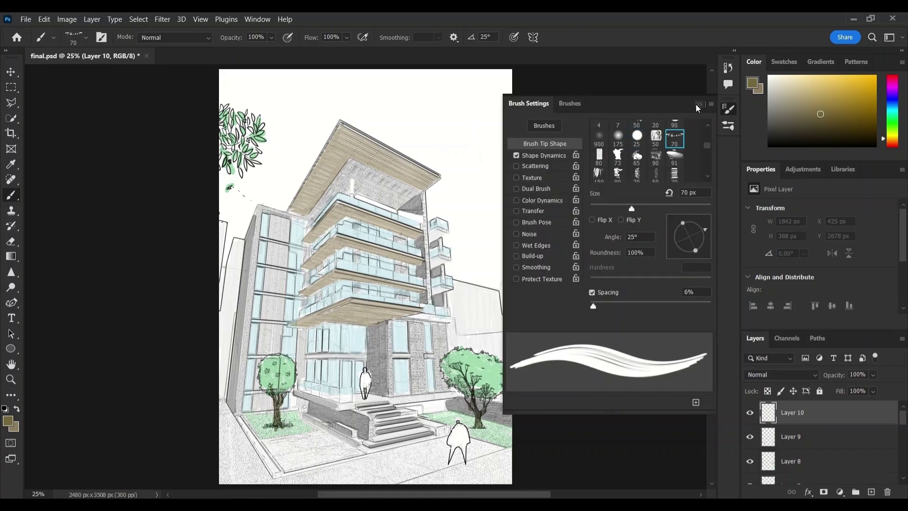
Set the new top layer to Multiply and paint vertical light blue sky strokes left of the roof
{"action": "left_click", "coordinate": [697, 105]}
{"action": "left_click", "coordinate": [892, 108]}
{"action": "mouse_move", "coordinate": [248, 168]}
{"action": "left_mouse_down"}
{"action": "mouse_move", "coordinate": [234, 239]}
{"action": "mouse_move", "coordinate": [266, 142]}
{"action": "left_mouse_up"}
{"action": "left_click", "coordinate": [797, 82]}
{"action": "left_click", "coordinate": [781, 374]}
{"action": "left_click", "coordinate": [751, 251]}
{"action": "left_click_drag", "start_coordinate": [264, 206], "coordinate": [294, 108]}
{"action": "left_click_drag", "start_coordinate": [293, 197], "coordinate": [307, 93]}
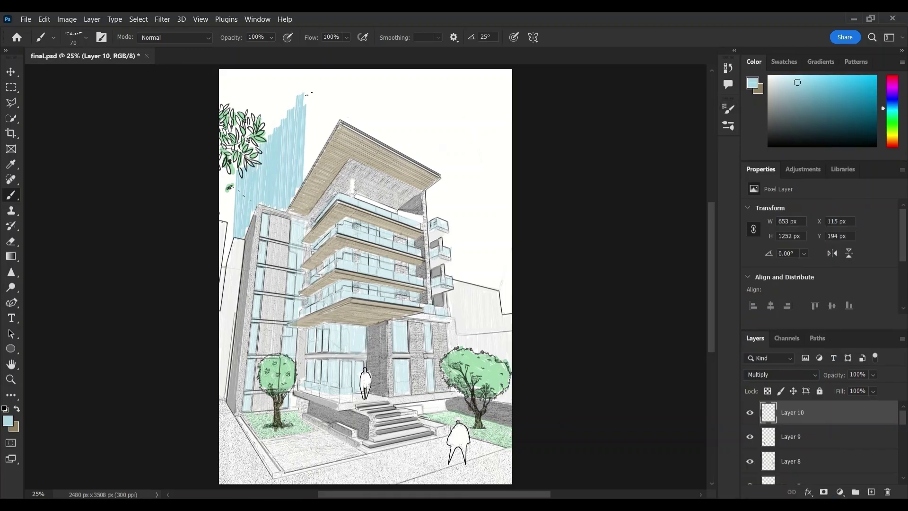
Paint vertical light blue sky strokes above the roof and along its right side, down to the upper balconies
{"action": "left_click_drag", "start_coordinate": [314, 175], "coordinate": [322, 83]}
{"action": "left_click_drag", "start_coordinate": [325, 161], "coordinate": [331, 78]}
{"action": "mouse_move", "coordinate": [336, 138]}
{"action": "left_mouse_down"}
{"action": "mouse_move", "coordinate": [345, 76]}
{"action": "mouse_move", "coordinate": [359, 81]}
{"action": "mouse_move", "coordinate": [364, 132]}
{"action": "left_mouse_up"}
{"action": "mouse_move", "coordinate": [374, 80]}
{"action": "left_mouse_down"}
{"action": "mouse_move", "coordinate": [376, 137]}
{"action": "mouse_move", "coordinate": [390, 144]}
{"action": "left_mouse_up"}
{"action": "left_click_drag", "start_coordinate": [402, 92], "coordinate": [414, 158]}
{"action": "mouse_move", "coordinate": [420, 93]}
{"action": "left_mouse_down"}
{"action": "mouse_move", "coordinate": [425, 164]}
{"action": "mouse_move", "coordinate": [435, 170]}
{"action": "left_mouse_up"}
{"action": "left_click_drag", "start_coordinate": [442, 100], "coordinate": [444, 217]}
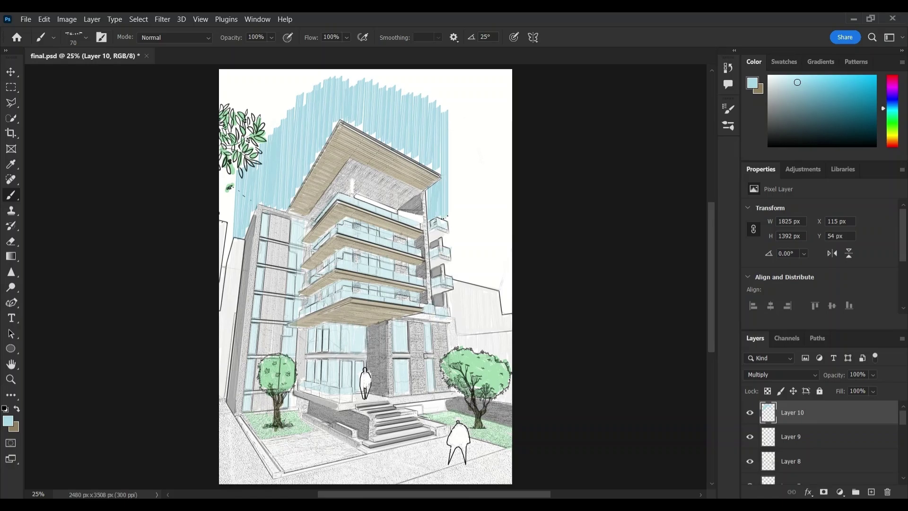
Extend the light blue sky strokes to the right edge of the image and fill the sky below the leaves on the left
{"action": "mouse_move", "coordinate": [450, 119]}
{"action": "left_mouse_down"}
{"action": "mouse_move", "coordinate": [455, 278]}
{"action": "mouse_move", "coordinate": [450, 219]}
{"action": "mouse_move", "coordinate": [467, 282]}
{"action": "left_mouse_up"}
{"action": "left_click_drag", "start_coordinate": [470, 142], "coordinate": [477, 283]}
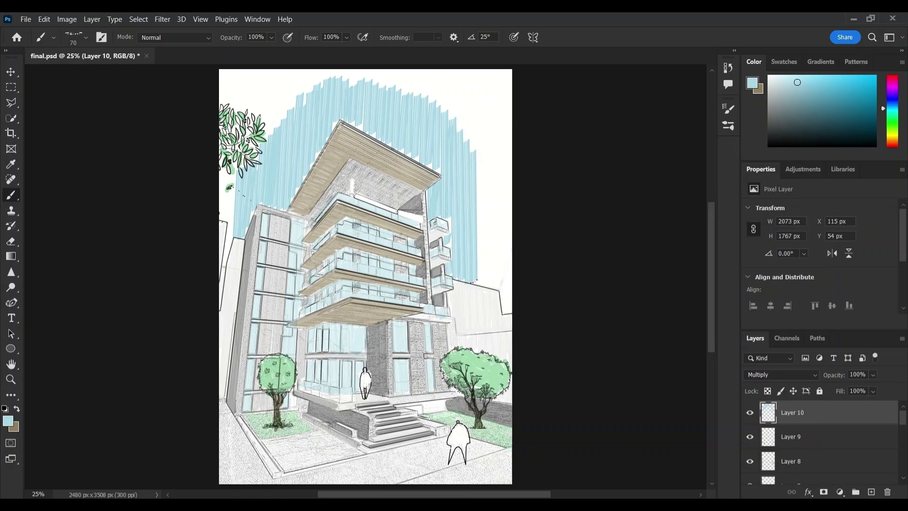
{"action": "left_click_drag", "start_coordinate": [476, 163], "coordinate": [482, 285]}
{"action": "mouse_move", "coordinate": [489, 283]}
{"action": "left_mouse_down"}
{"action": "mouse_move", "coordinate": [491, 190]}
{"action": "mouse_move", "coordinate": [496, 286]}
{"action": "left_mouse_up"}
{"action": "left_click_drag", "start_coordinate": [503, 201], "coordinate": [513, 312]}
{"action": "left_click_drag", "start_coordinate": [231, 173], "coordinate": [234, 236]}
{"action": "left_click_drag", "start_coordinate": [222, 175], "coordinate": [226, 220]}
{"action": "left_click_drag", "start_coordinate": [230, 265], "coordinate": [226, 225]}
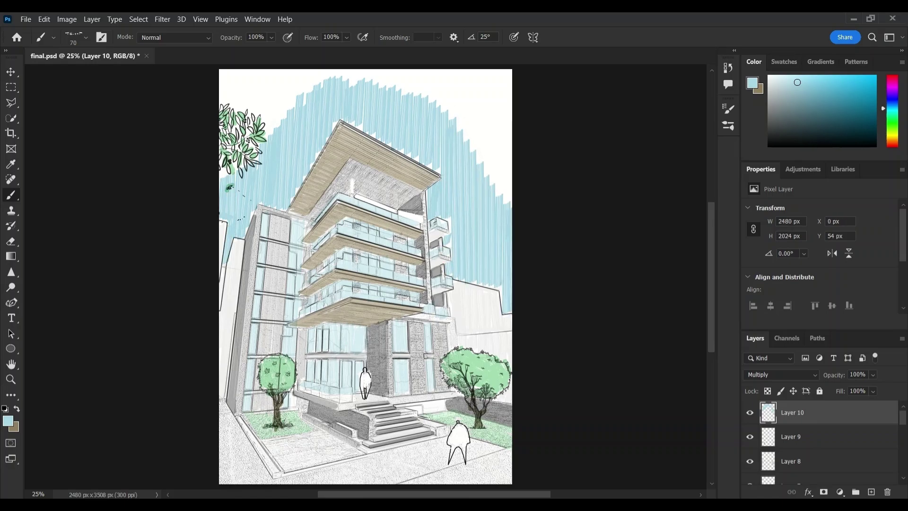
Fill the remaining sky gaps beside the buildings, add a mask to the sky layer and fade the strokes' upper edge
{"action": "left_click_drag", "start_coordinate": [293, 203], "coordinate": [445, 178]}
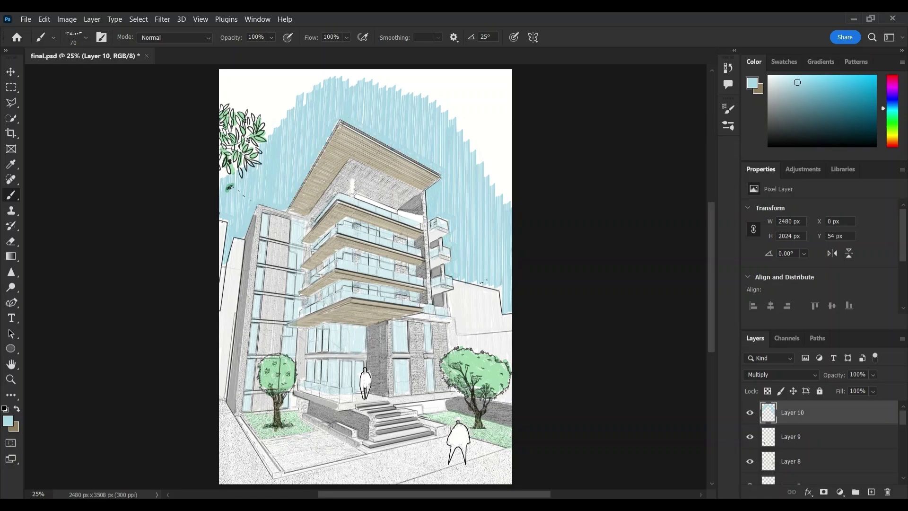
{"action": "left_click_drag", "start_coordinate": [483, 282], "coordinate": [500, 308]}
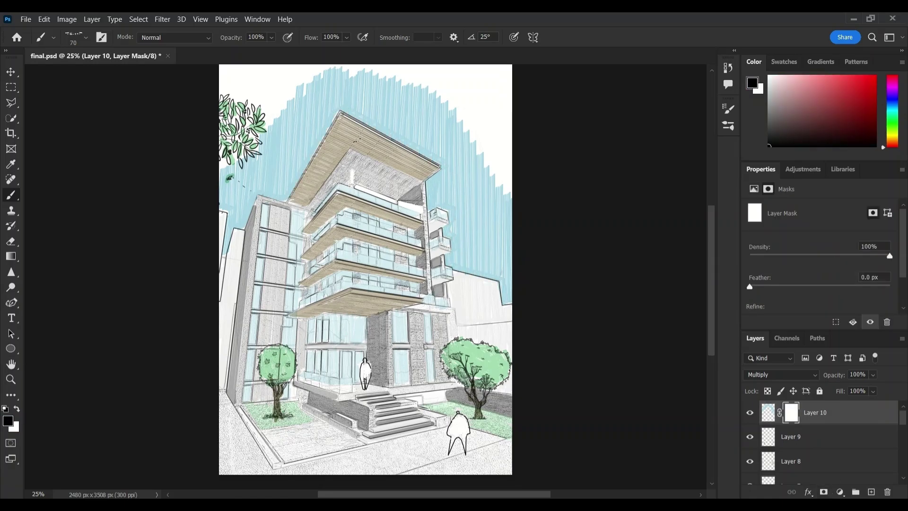
{"action": "mouse_move", "coordinate": [450, 109]}
{"action": "left_mouse_down"}
{"action": "mouse_move", "coordinate": [455, 136]}
{"action": "mouse_move", "coordinate": [476, 163]}
{"action": "left_mouse_up"}
{"action": "mouse_move", "coordinate": [296, 86]}
{"action": "left_mouse_down"}
{"action": "mouse_move", "coordinate": [276, 121]}
{"action": "mouse_move", "coordinate": [336, 76]}
{"action": "mouse_move", "coordinate": [407, 83]}
{"action": "mouse_move", "coordinate": [412, 105]}
{"action": "left_mouse_up"}
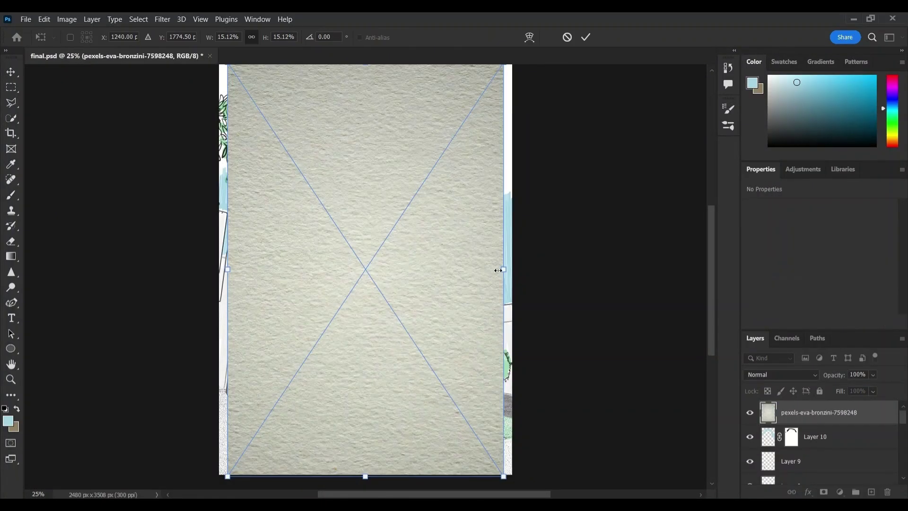
Stretch the placed paper texture image sideways to cover the full canvas width and commit the transform
{"action": "left_click_drag", "start_coordinate": [501, 270], "coordinate": [512, 269]}
{"action": "left_click_drag", "start_coordinate": [227, 269], "coordinate": [219, 270]}
{"action": "left_click", "coordinate": [585, 37]}
Set the paper texture layer to Multiply at 25% opacity
{"action": "left_click", "coordinate": [780, 374]}
{"action": "left_click", "coordinate": [765, 245]}
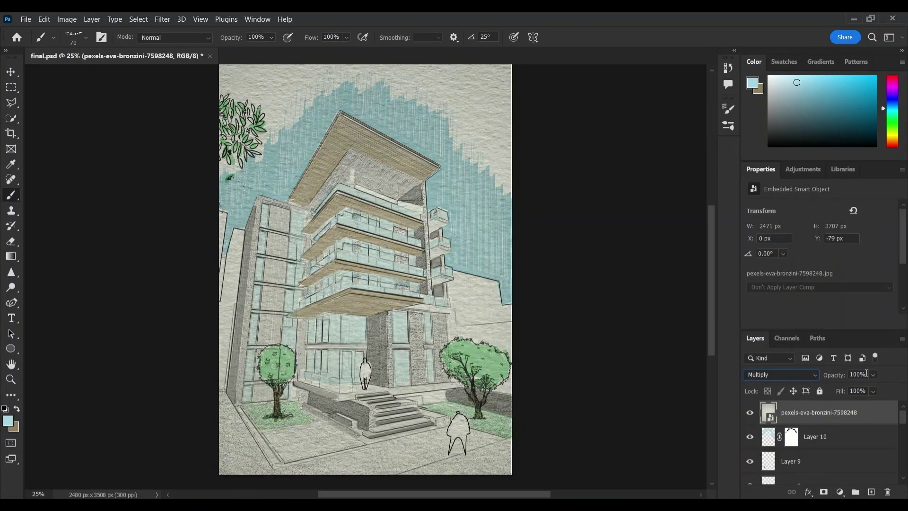
{"action": "left_click", "coordinate": [872, 374]}
{"action": "left_click", "coordinate": [842, 387]}
Stamp all visible layers into a new layer above the paper texture and open it in the Camera Raw Filter
{"action": "left_click", "coordinate": [775, 416]}
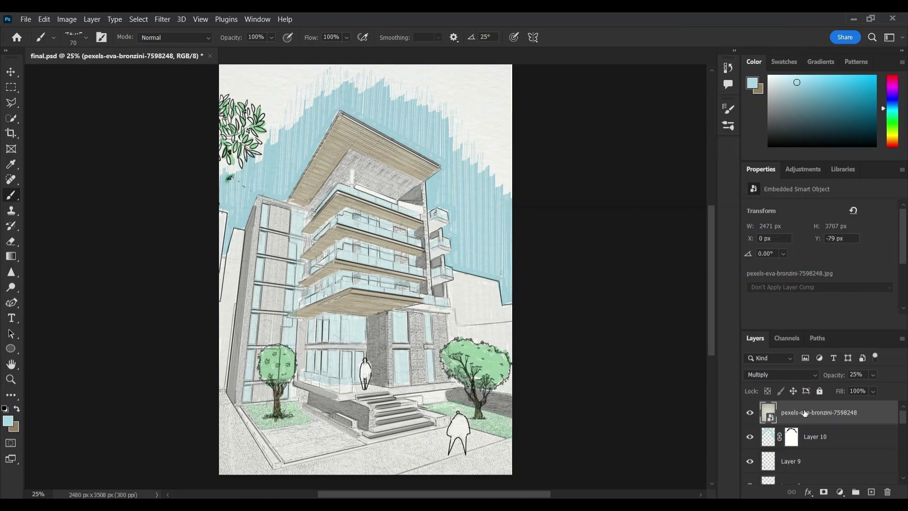
{"action": "key", "text": "ctrl+shift+alt+e"}
{"action": "left_click", "coordinate": [162, 19]}
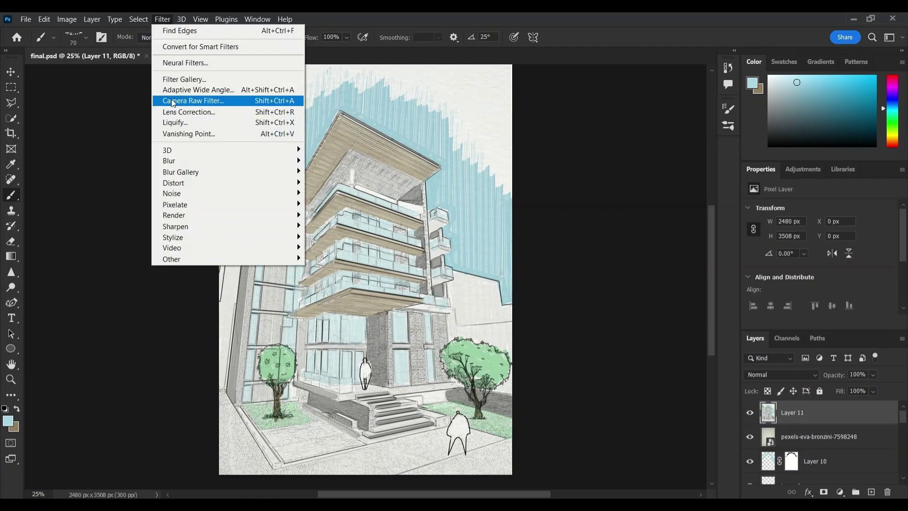
{"action": "left_click", "coordinate": [171, 100]}
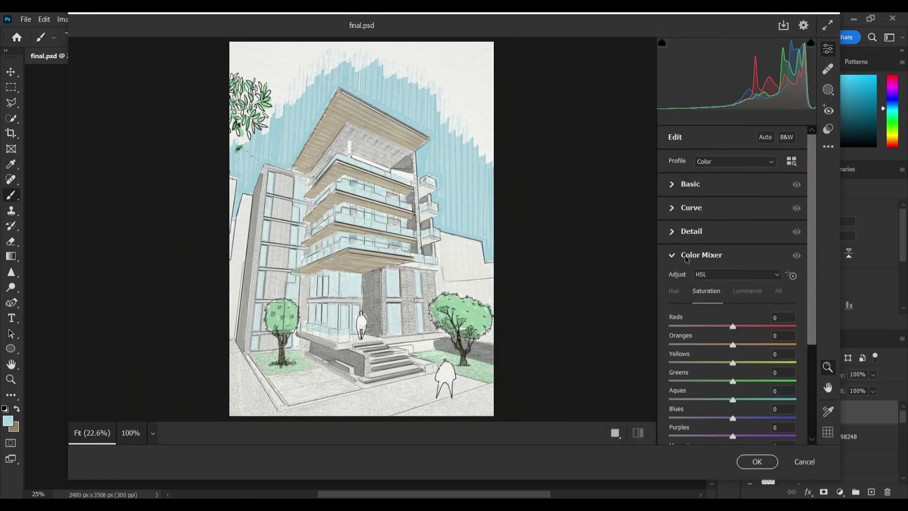
Adjust the Temperature slightly and set Texture to +15, Clarity to +14 and Dehaze to +15
{"action": "left_click", "coordinate": [689, 176]}
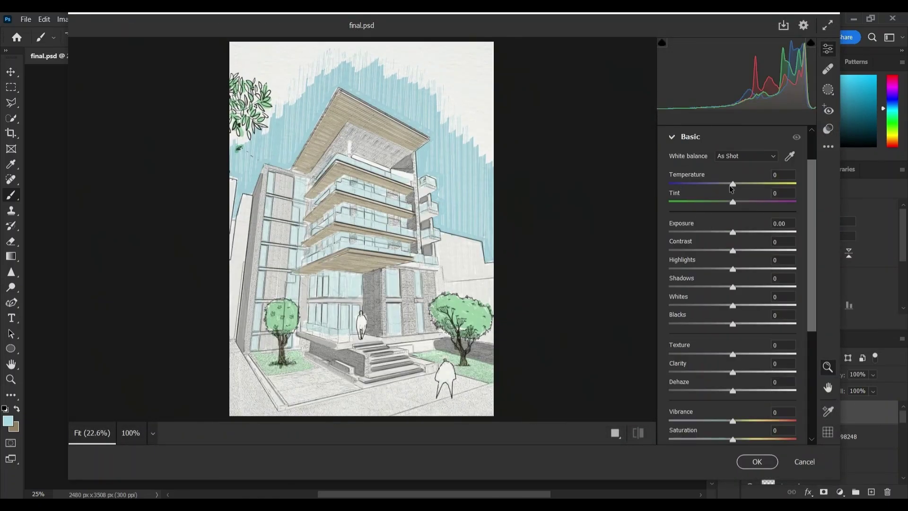
{"action": "left_click_drag", "start_coordinate": [733, 184], "coordinate": [735, 180]}
{"action": "scroll", "coordinate": [727, 258], "scroll_direction": "down", "scroll_amount": 2}
{"action": "left_click_drag", "start_coordinate": [731, 283], "coordinate": [742, 321]}
{"action": "scroll", "coordinate": [714, 279], "scroll_direction": "down", "scroll_amount": 2}
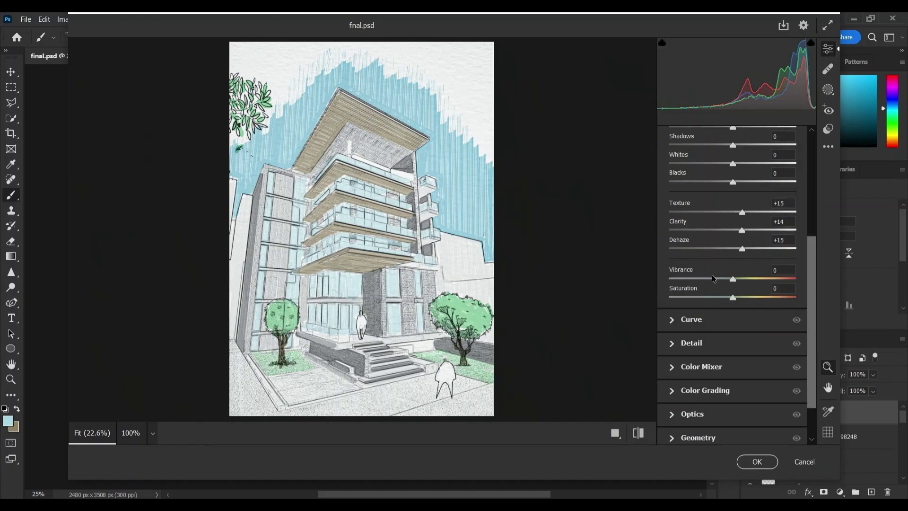
Raise the saturation of Greens to +21 and Aquas to +10, apply the filter and toggle the merged layer's visibility to compare
{"action": "scroll", "coordinate": [693, 317], "scroll_direction": "down", "scroll_amount": 1}
{"action": "left_click", "coordinate": [694, 320]}
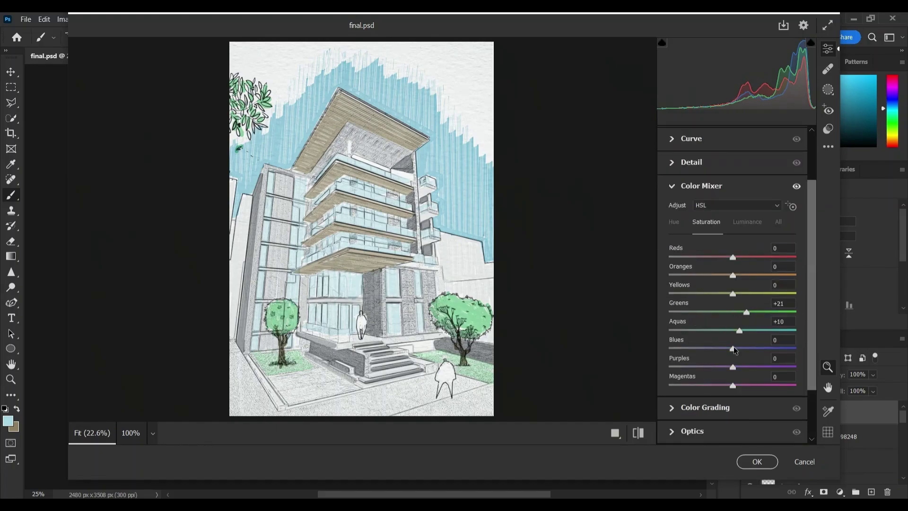
{"action": "left_click", "coordinate": [692, 186]}
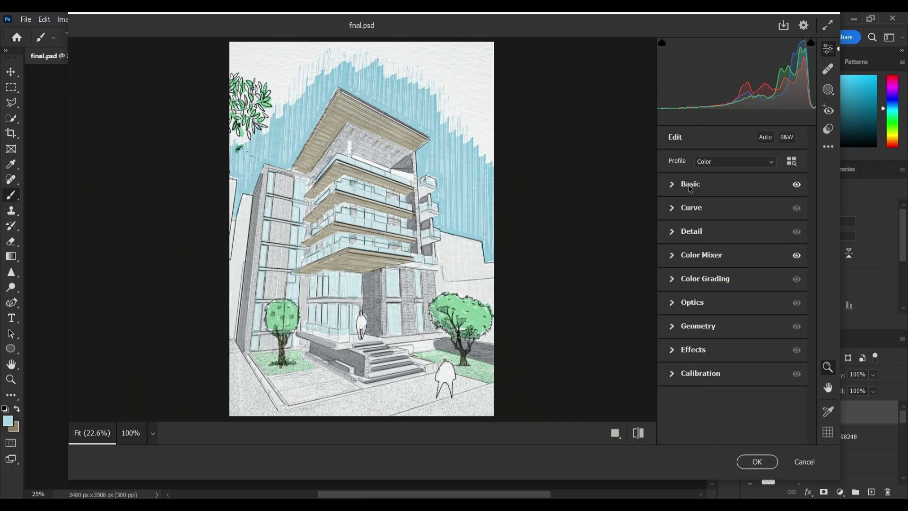
{"action": "left_click", "coordinate": [757, 461]}
{"action": "left_click", "coordinate": [749, 416]}
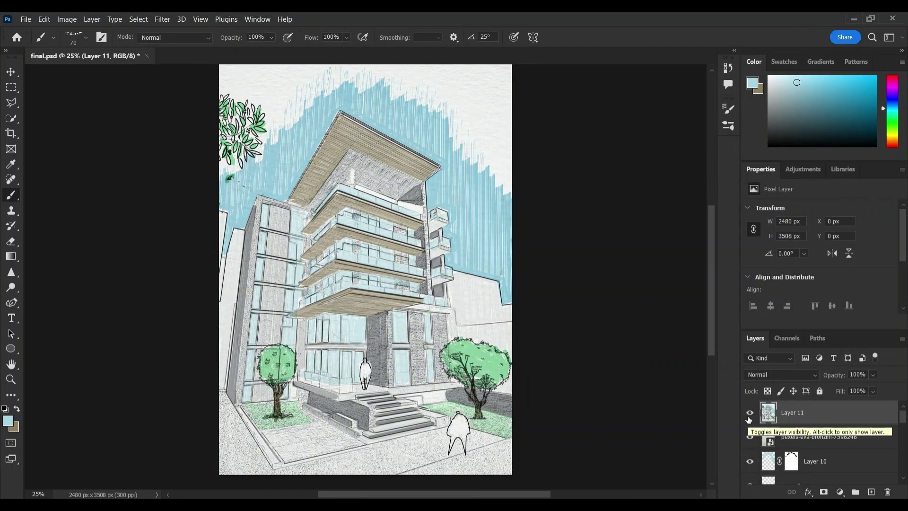